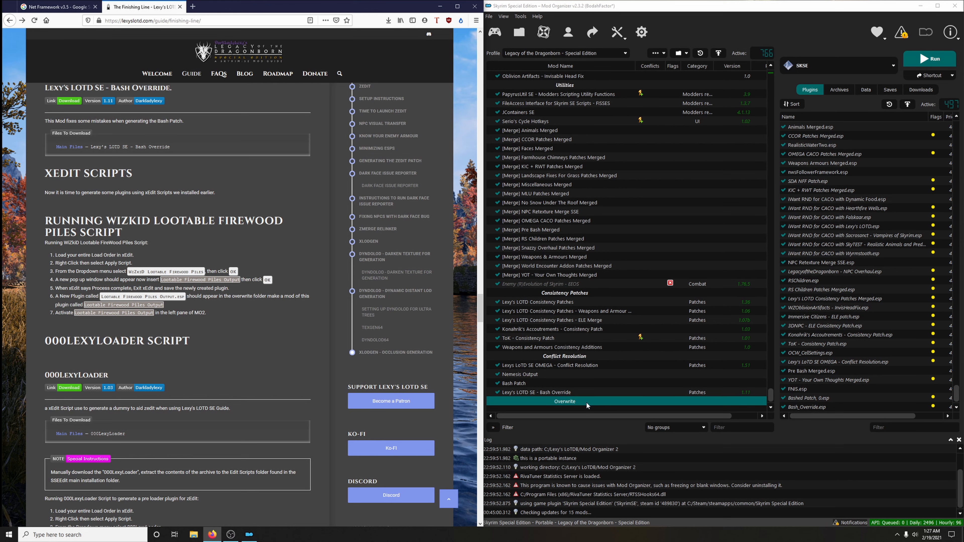
Open the Overwrite folder in File Explorer and cut its SSEEdit Cache folder.
right_click(574, 403)
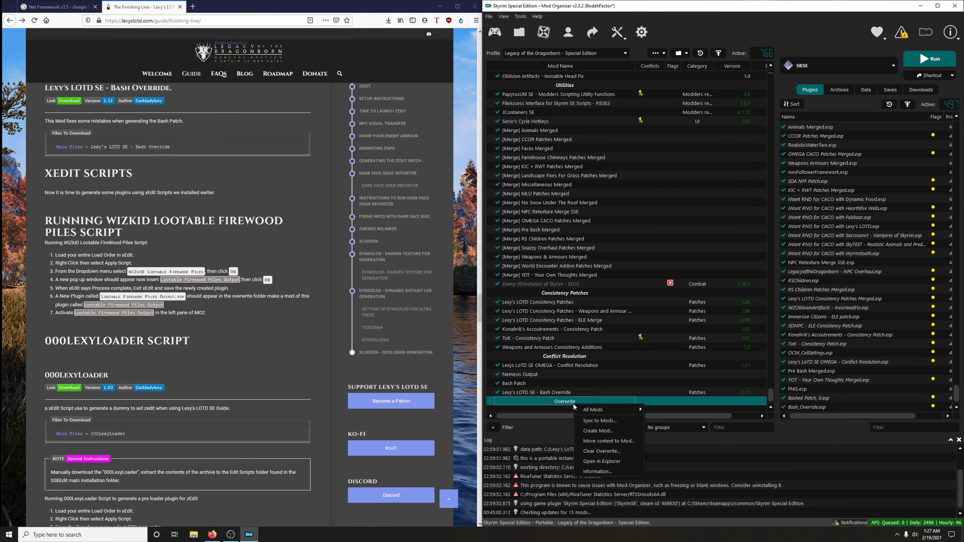
left_click(609, 460)
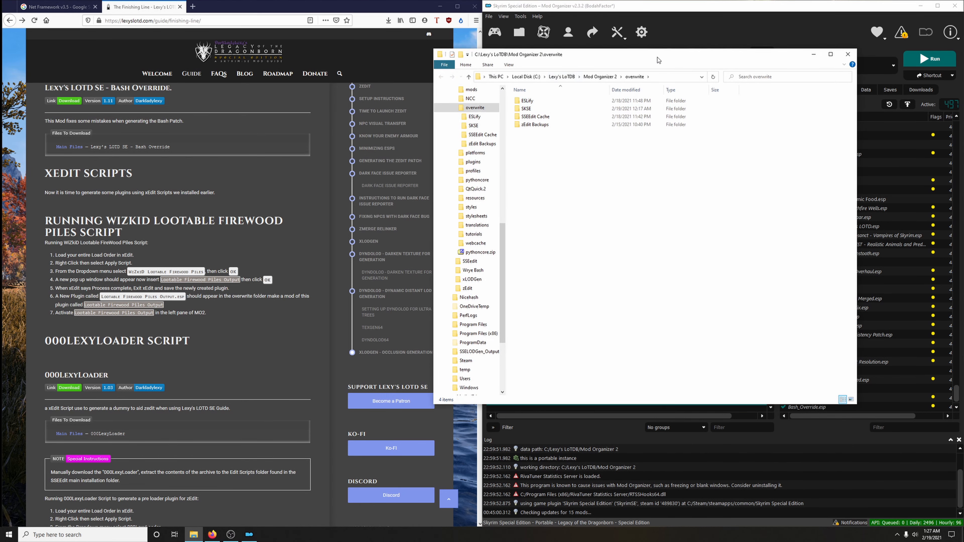
left_click_drag(659, 57, 258, 55)
left_click(154, 118)
right_click(154, 118)
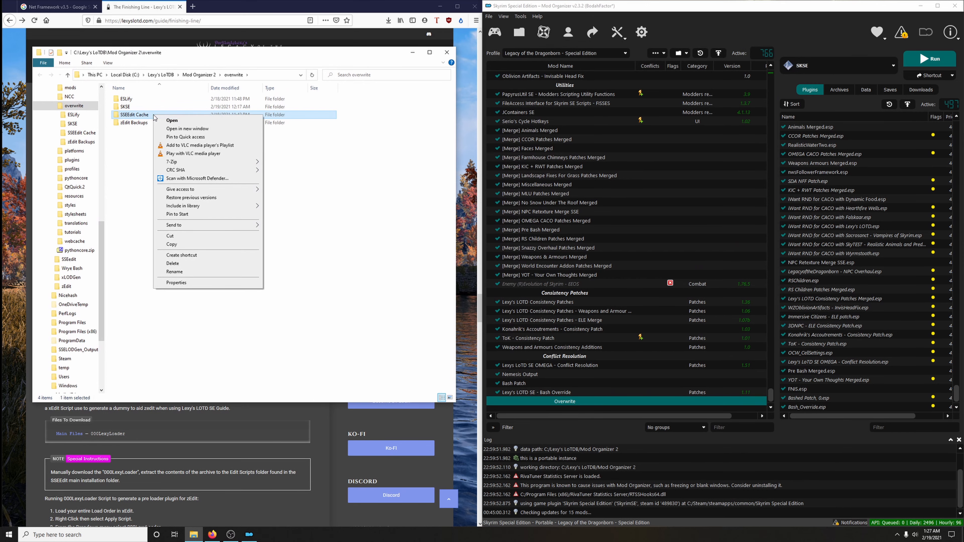
left_click(182, 237)
Paste the cut folder into the SSEedit Cache mod's folder, replacing existing files, and move that mod to the end of the mod list above Overwrite.
left_click_drag(771, 392, 763, 74)
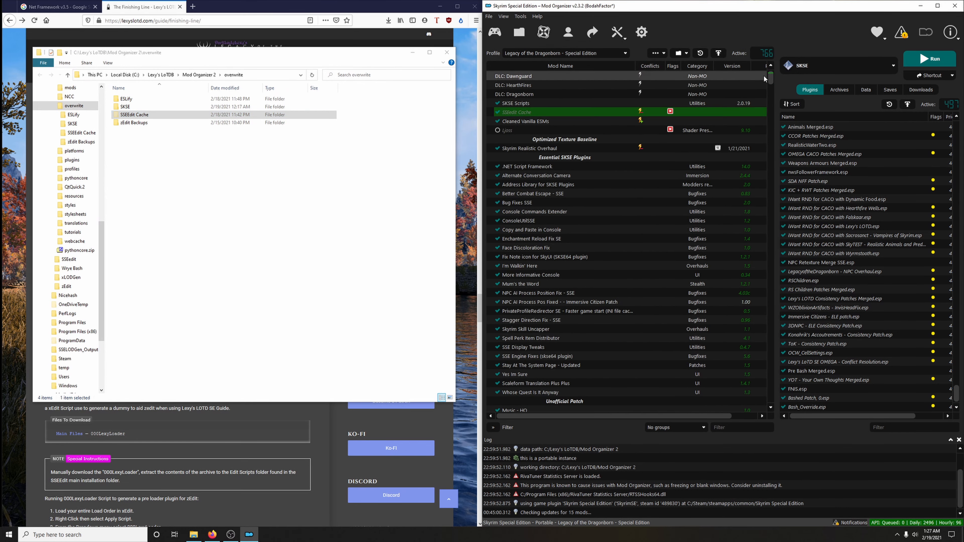
left_click(524, 114)
right_click(524, 114)
left_click(550, 238)
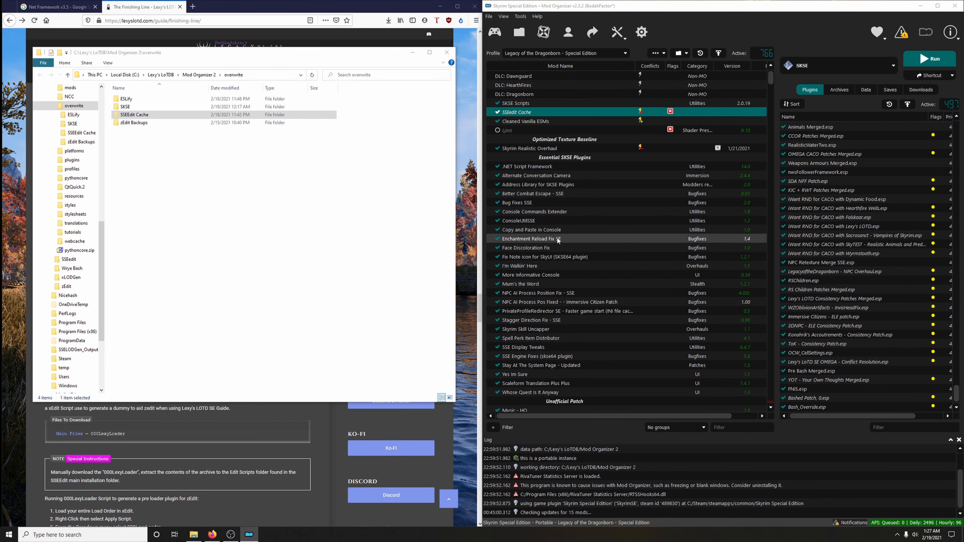
right_click(306, 228)
left_click(318, 275)
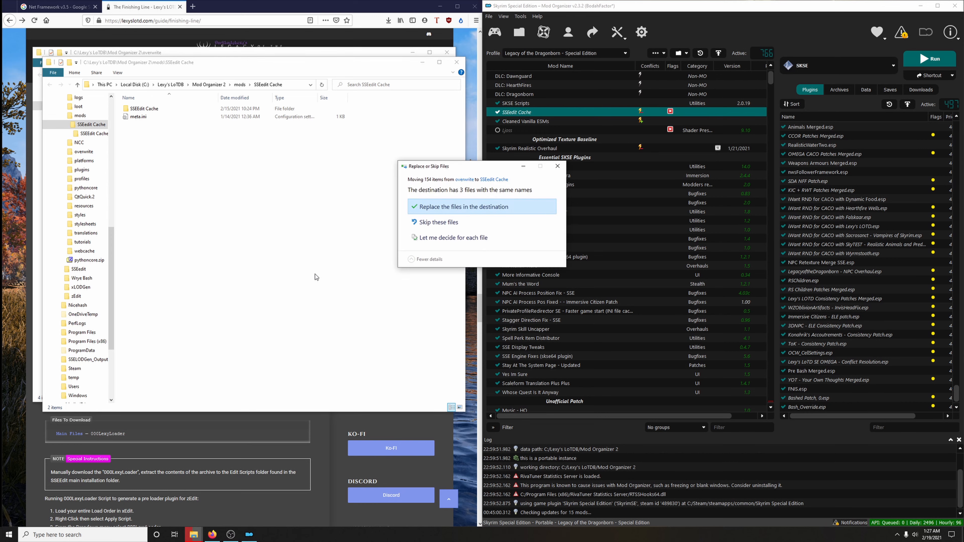
left_click(453, 208)
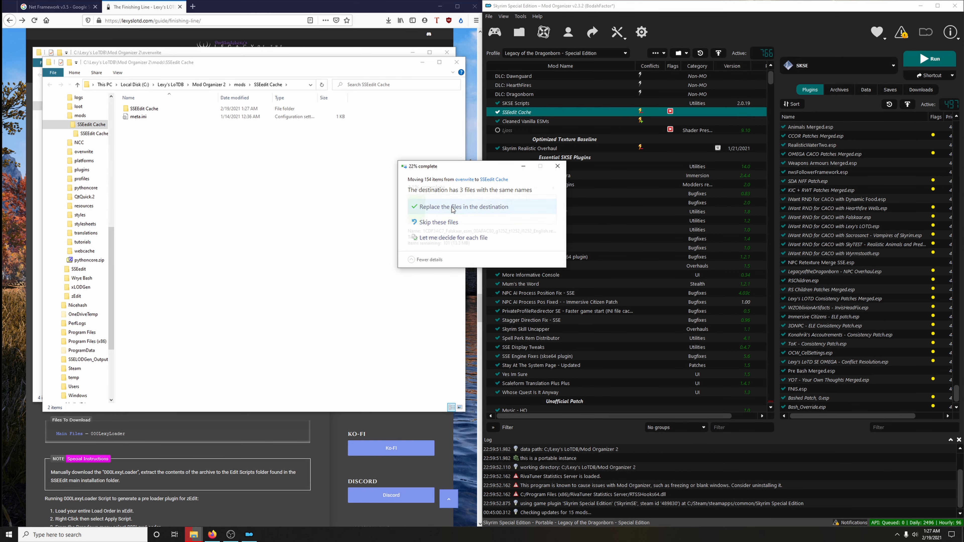
left_click(457, 62)
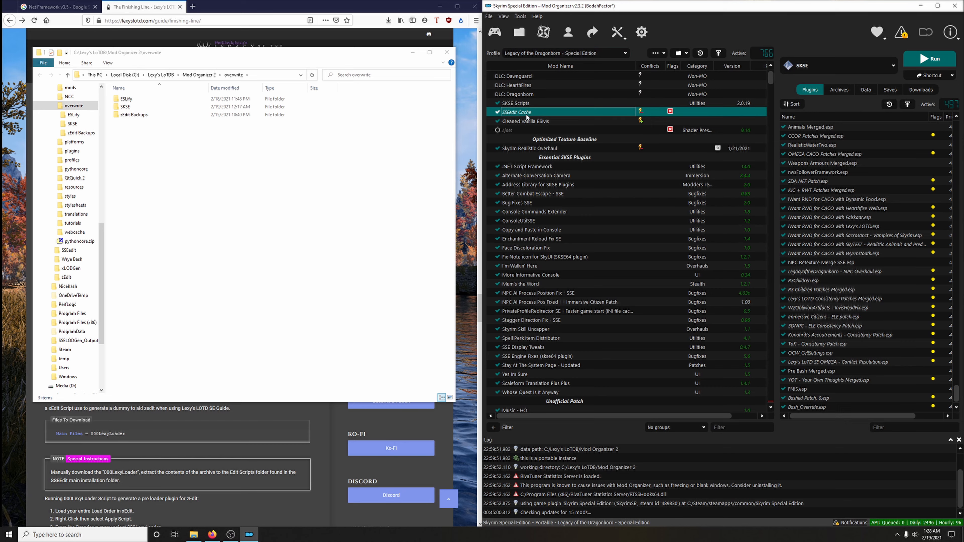
left_click_drag(525, 116, 576, 396)
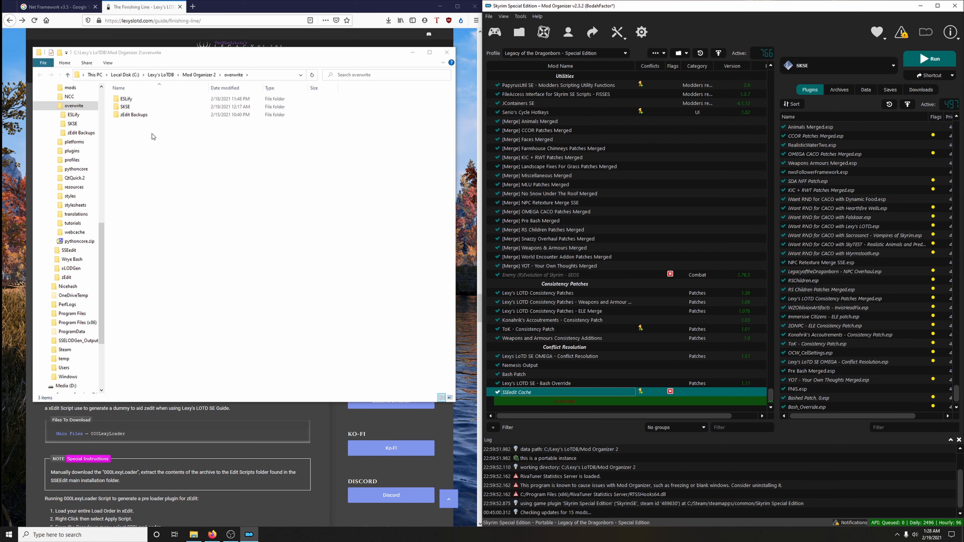
Check the contents of the SKSE and ESLify folders left in Overwrite, and close the folder window.
double_click(154, 107)
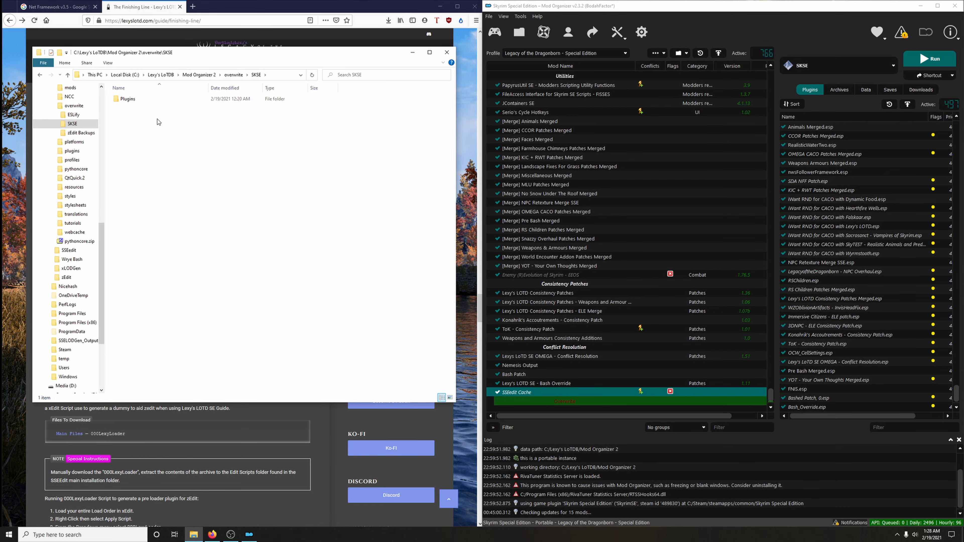
key("alt+Left")
left_click(133, 99)
double_click(133, 99)
key("alt+Left")
left_click(447, 52)
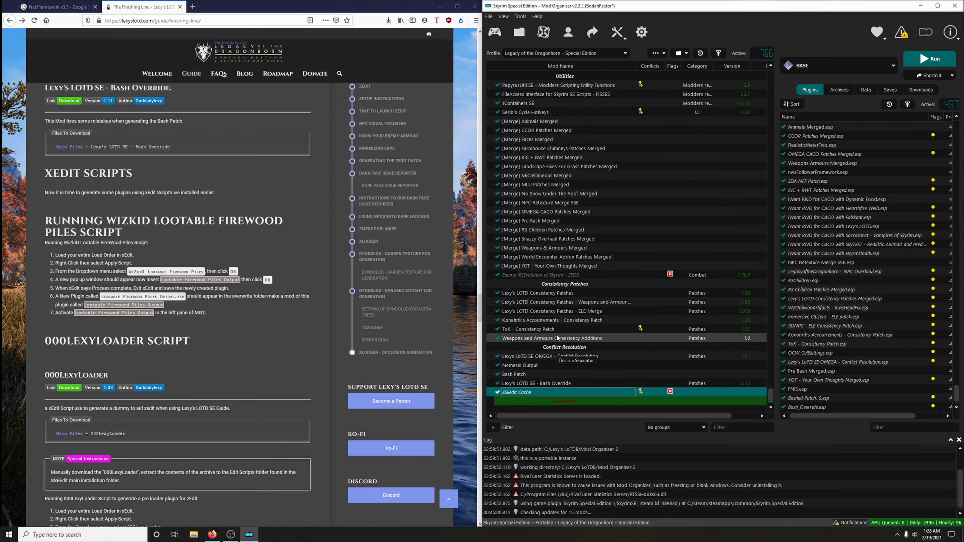
Create a mod named "Misc out" from the remaining Overwrite files and enable it.
right_click(567, 402)
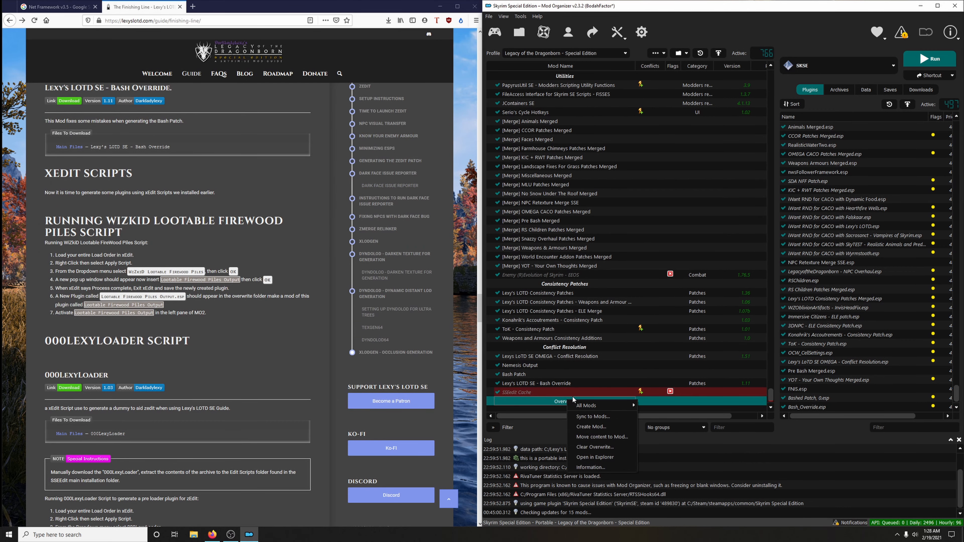
left_click(602, 428)
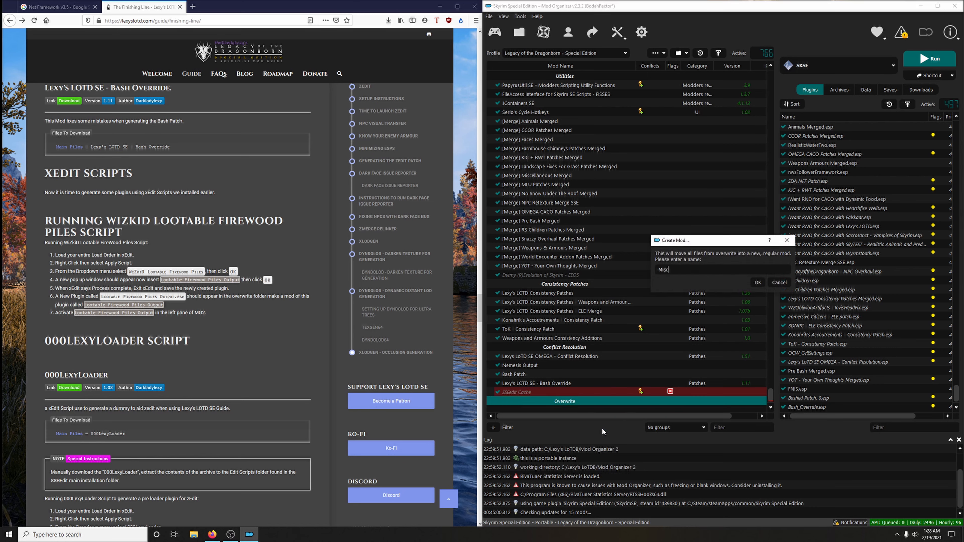
key("Return")
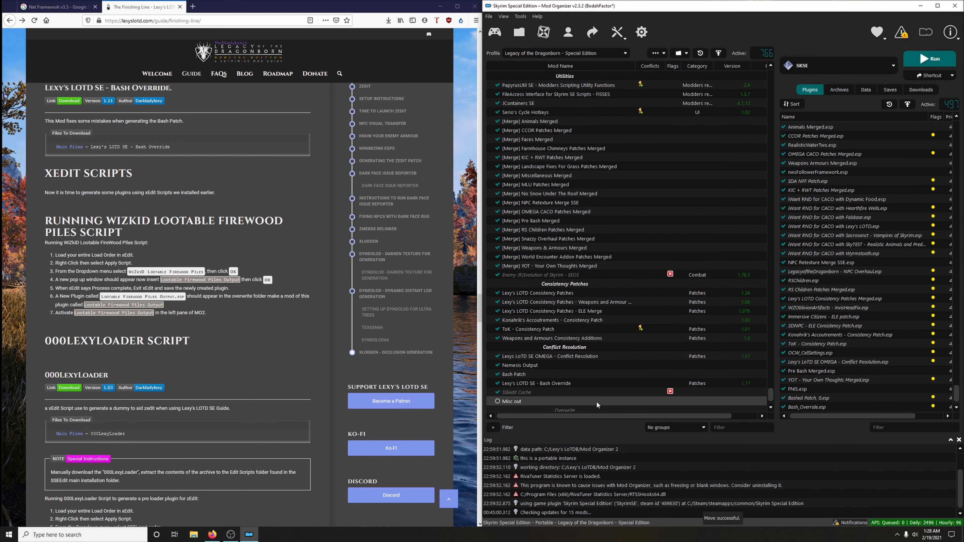
left_click(497, 400)
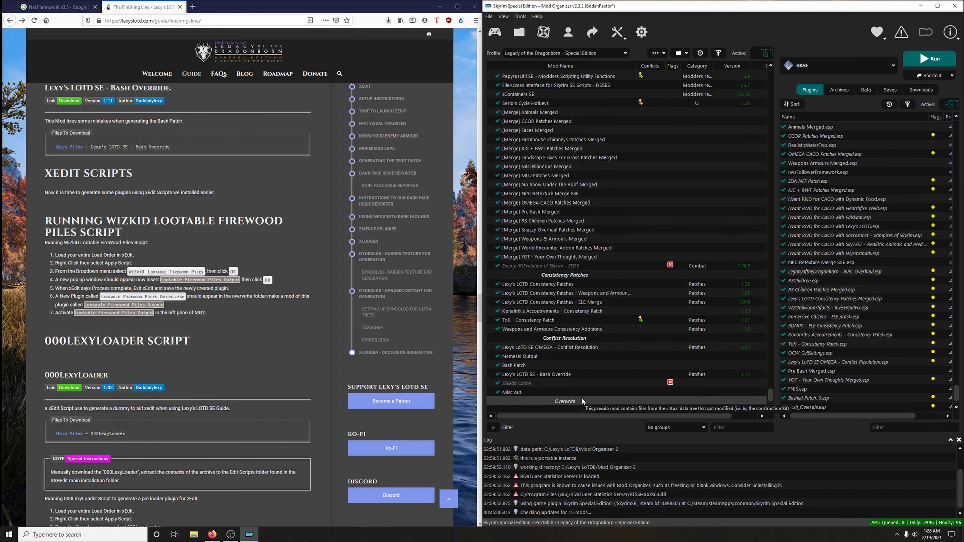
left_click(520, 392)
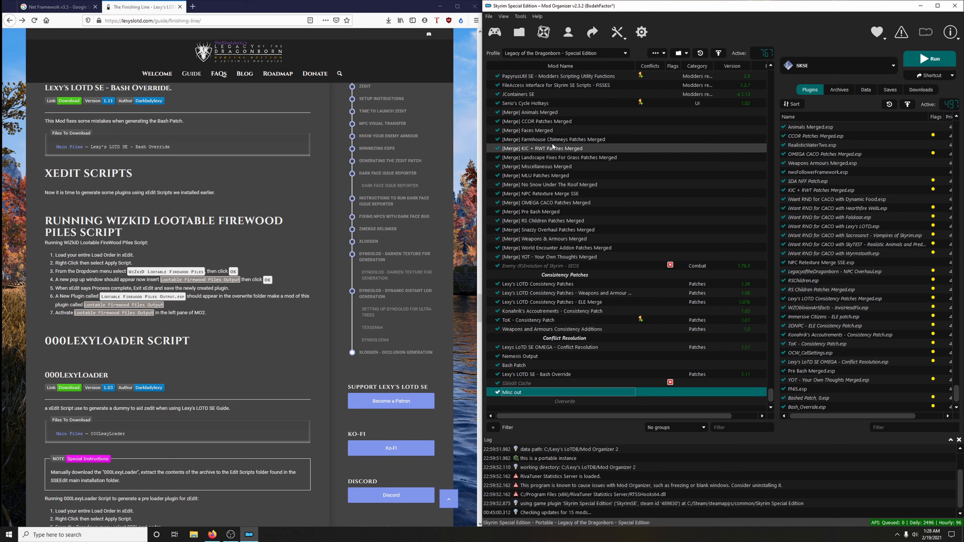
Run SSEEdit from Mod Organizer with the entire load order and no ModGroups activated.
left_click(810, 68)
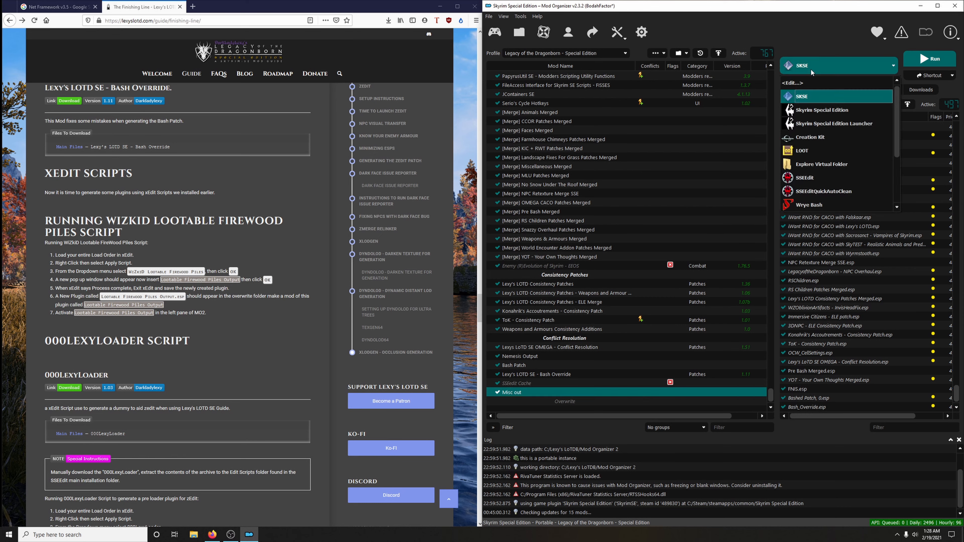
left_click(826, 175)
left_click(937, 65)
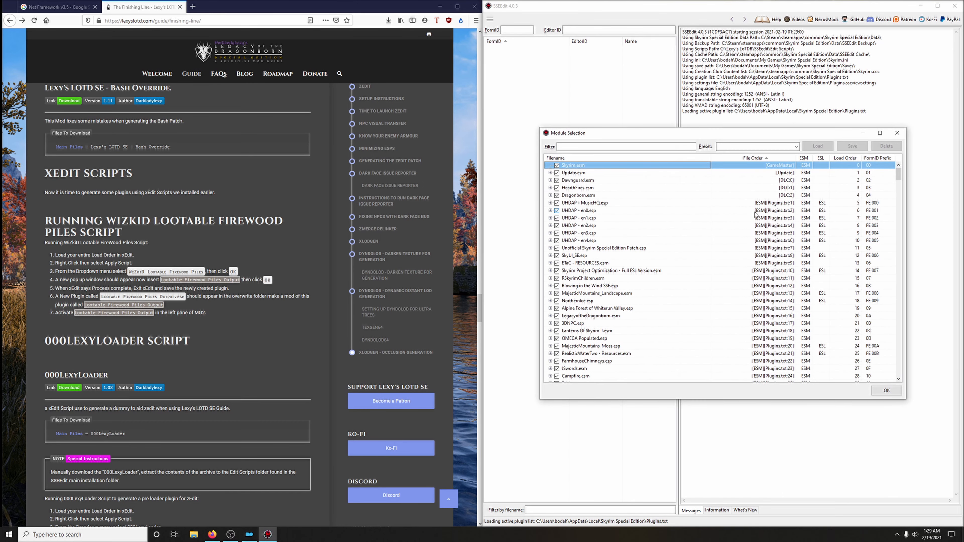
left_click(886, 391)
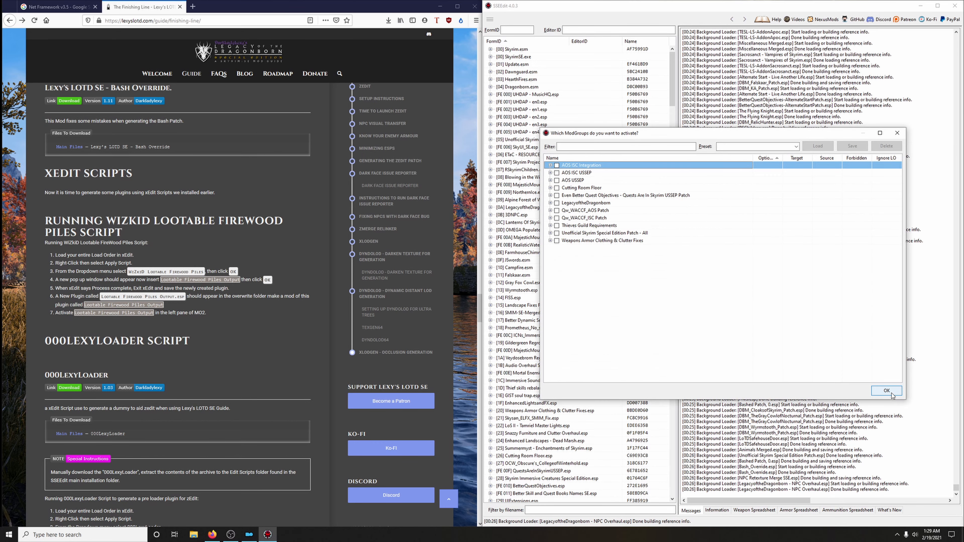
left_click(886, 390)
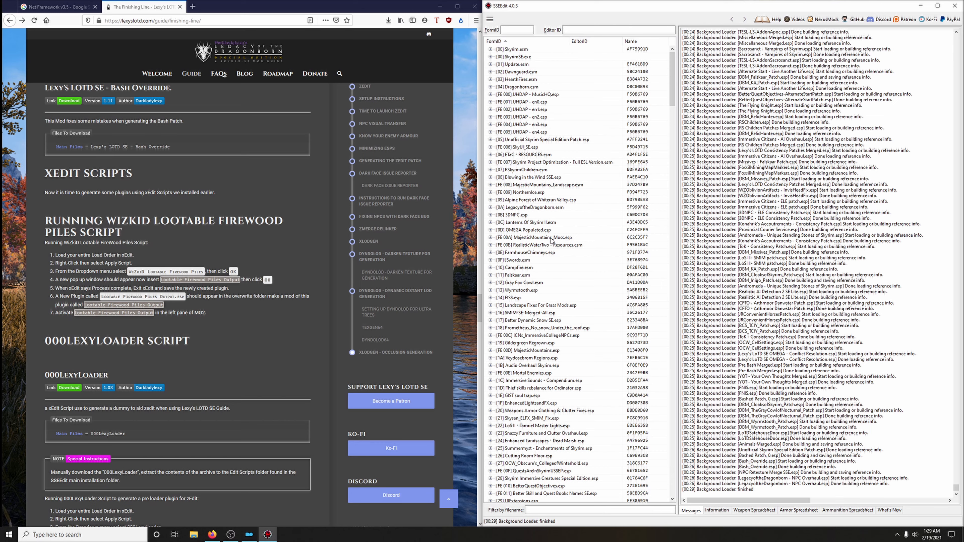
Apply the "WiZkiD Lootable FireWood Piles" script from 3DNPC.esp, filtering the script list by "wiz".
right_click(554, 216)
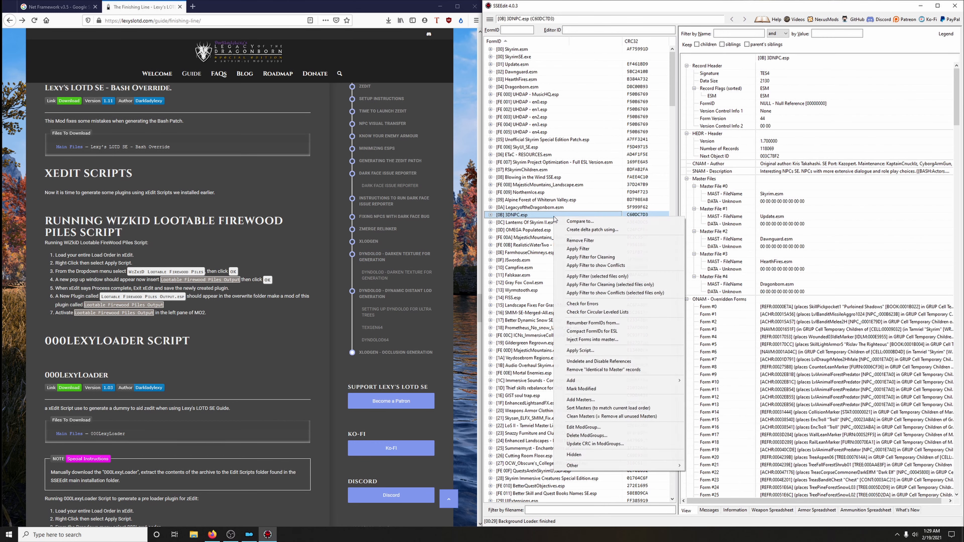
left_click(560, 350)
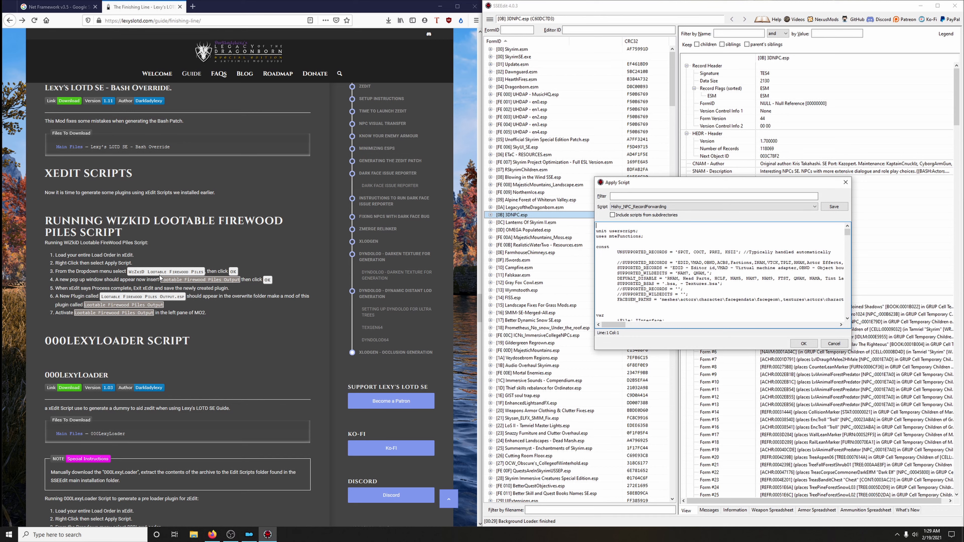
left_click(707, 207)
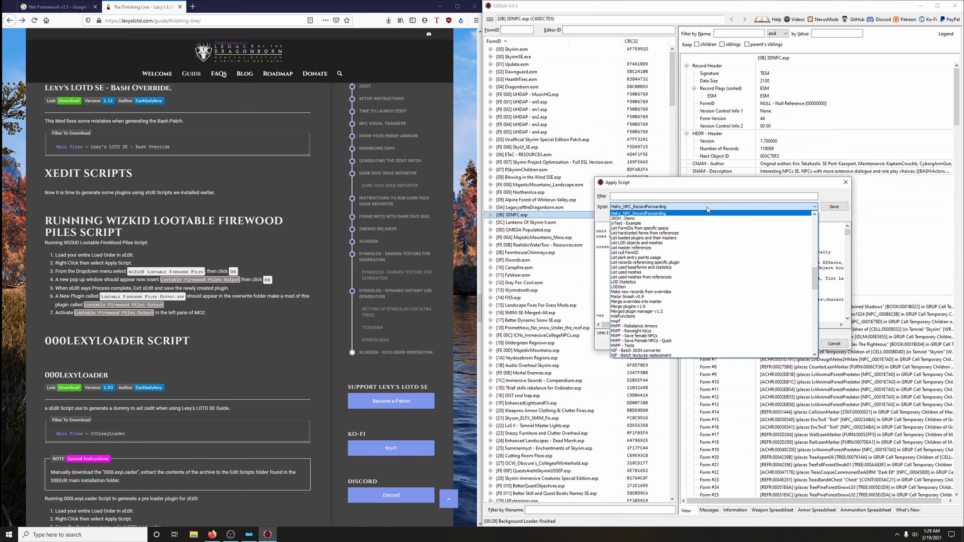
scroll(695, 258, "down", 7)
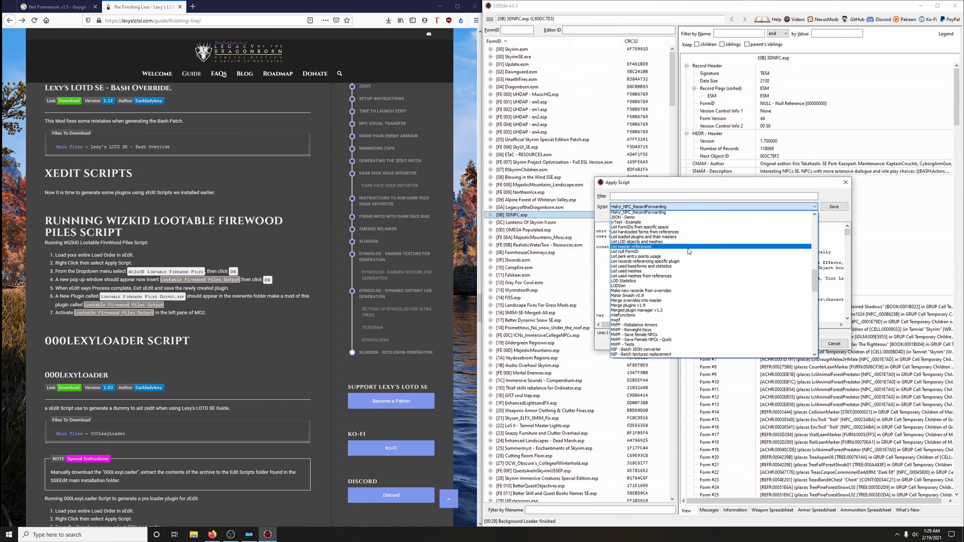
left_click(645, 195)
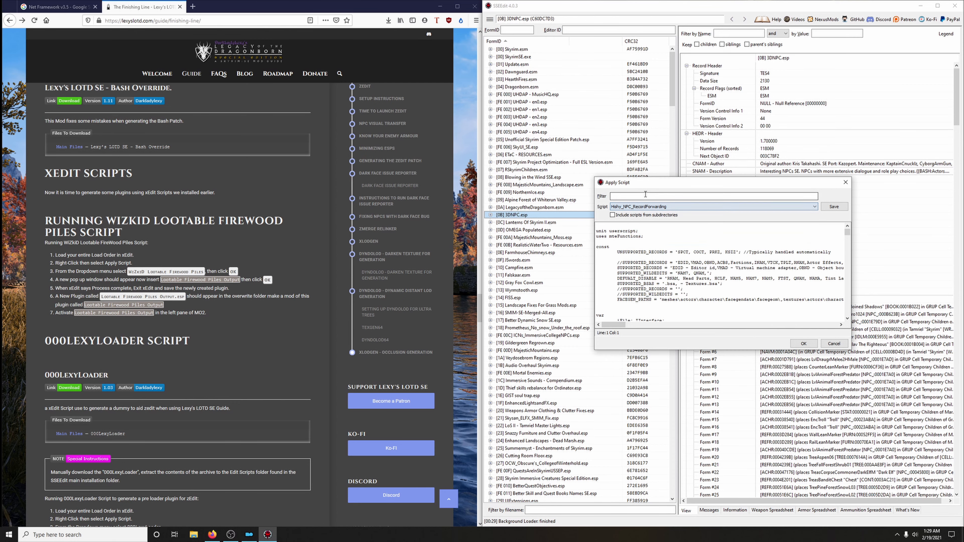
type("wiz")
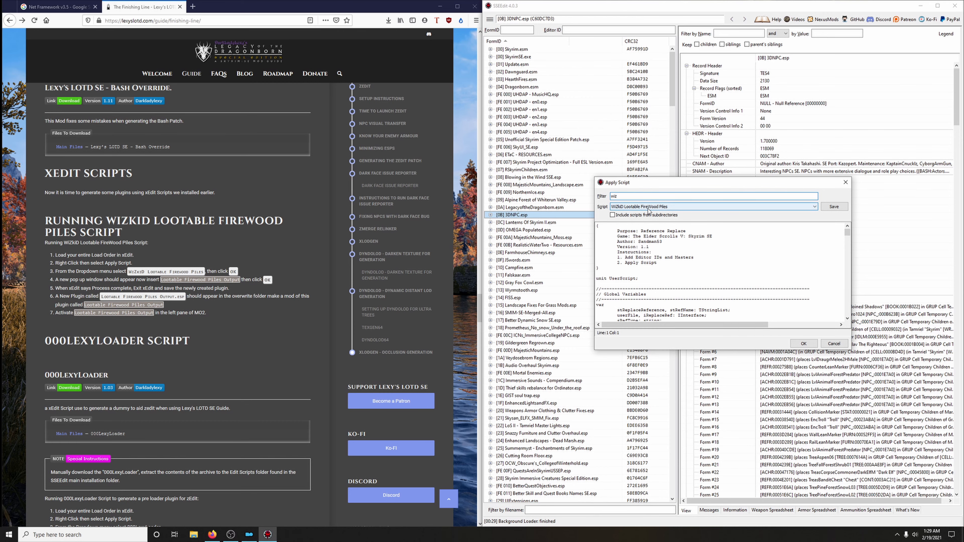
left_click(802, 347)
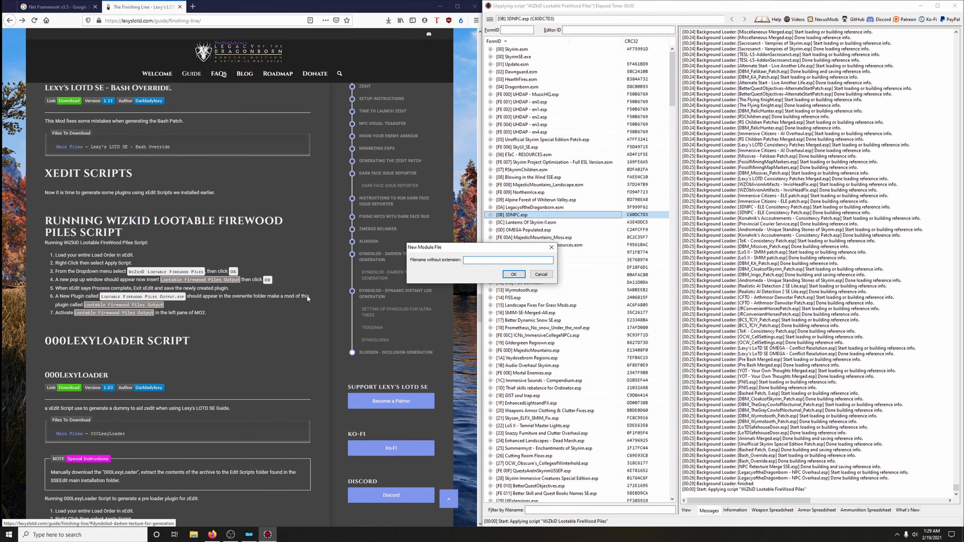
Name the script's new module file "Lootable Firewood Piles Output" using the guide's text, and exit SSEEdit, saving the new plugin.
left_click(142, 296)
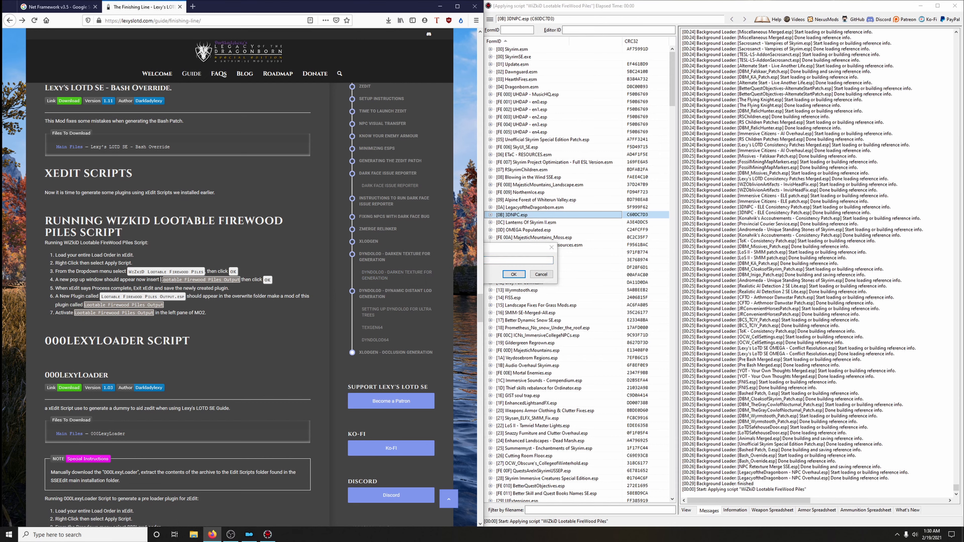
left_click_drag(167, 280, 225, 279)
right_click(233, 280)
left_click(247, 285)
left_click(490, 260)
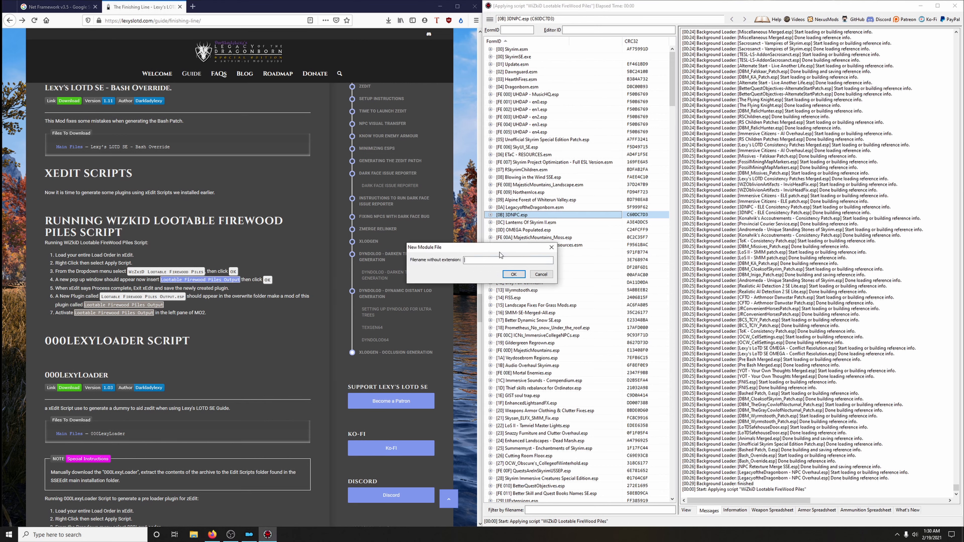
right_click(489, 260)
left_click(505, 292)
left_click(513, 274)
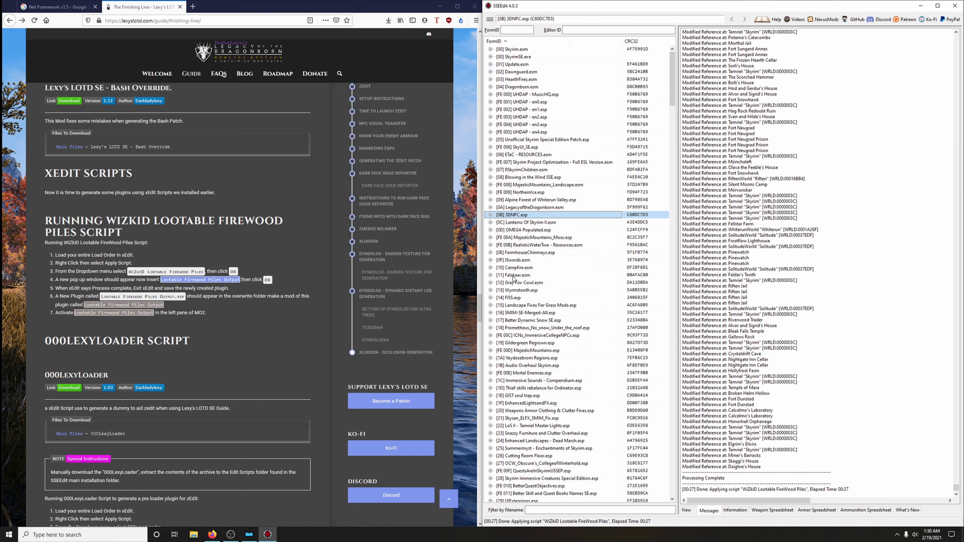
left_click(955, 6)
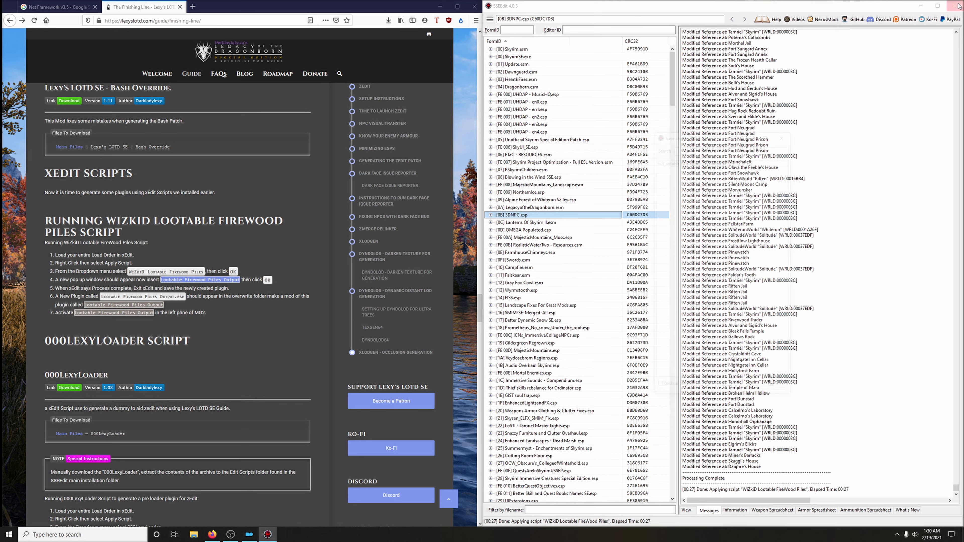
left_click(775, 391)
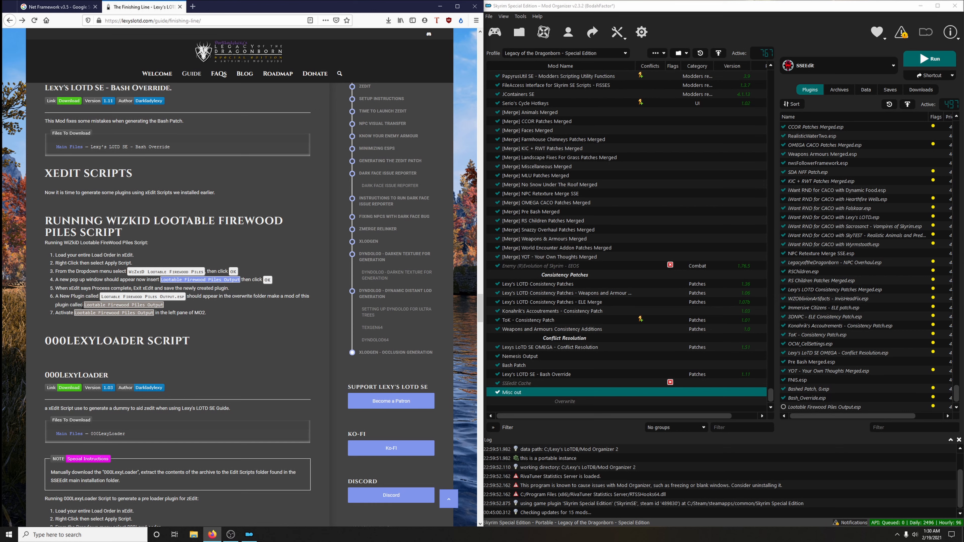
Create a mod named "Lootable Firewood Piles Output" from the Overwrite files, using the name copied from the guide, and enable it.
left_click_drag(86, 305, 168, 308)
right_click(154, 306)
left_click(169, 311)
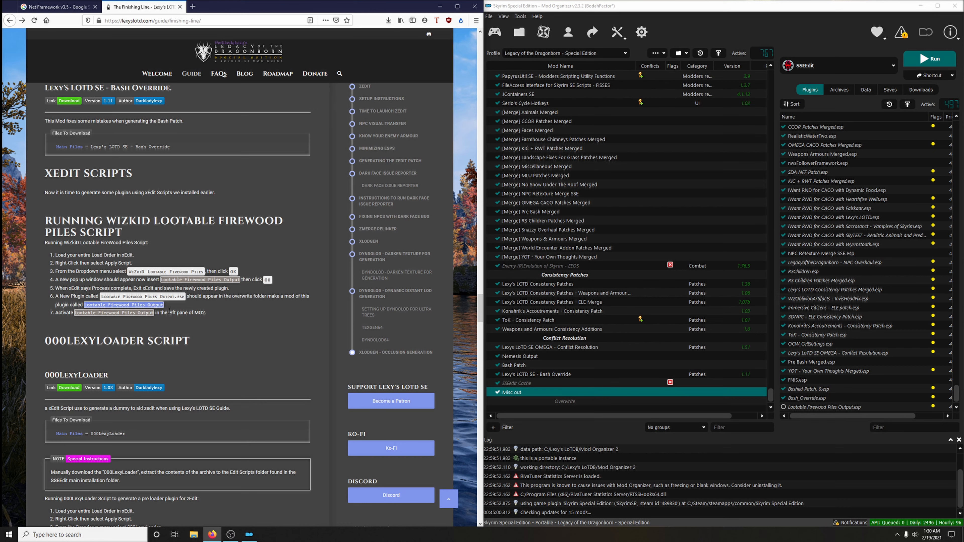
left_click(563, 401)
right_click(564, 401)
left_click(593, 428)
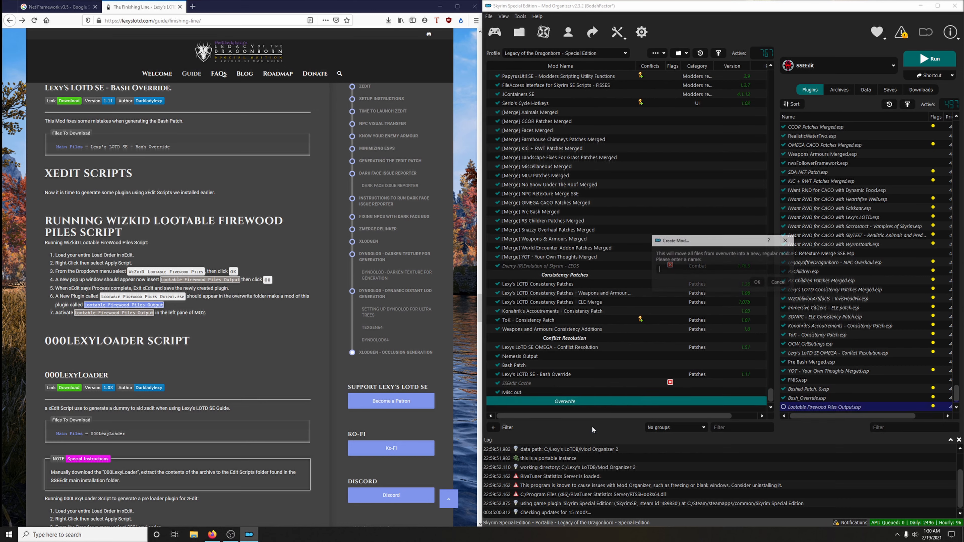
right_click(684, 271)
left_click(699, 319)
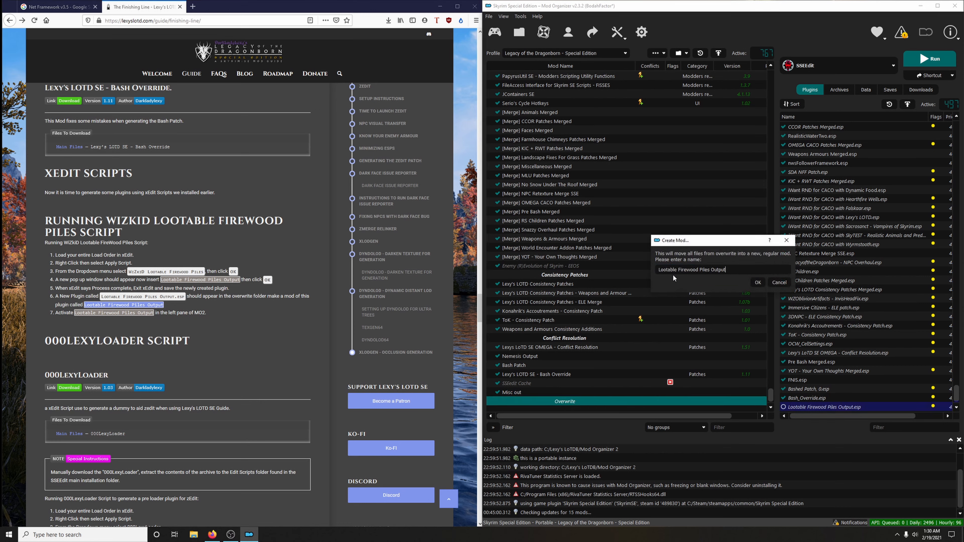
left_click(755, 283)
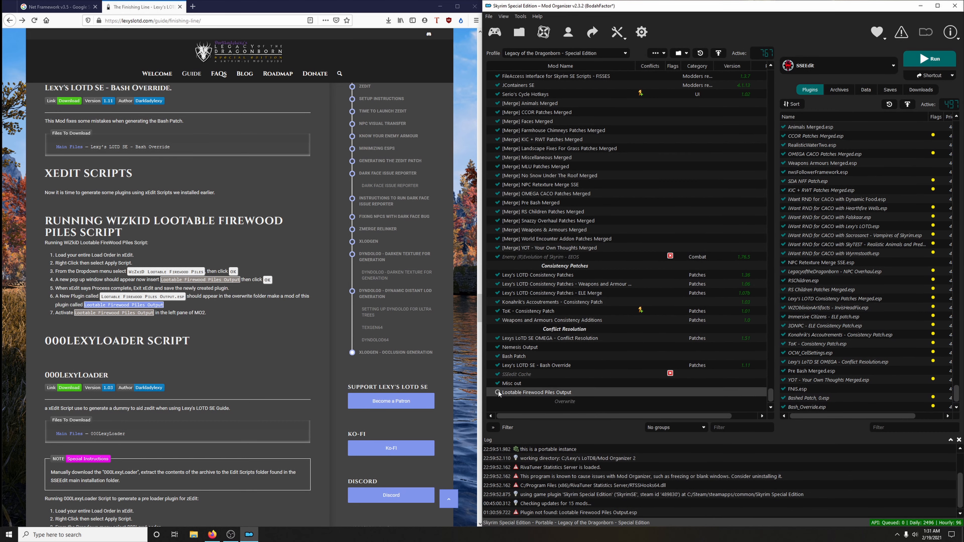
left_click(497, 392)
Manually download the 000LexyLoader main file from the Nexus page linked in the guide and save the archive.
left_click(193, 327)
scroll(235, 319, "down", 3)
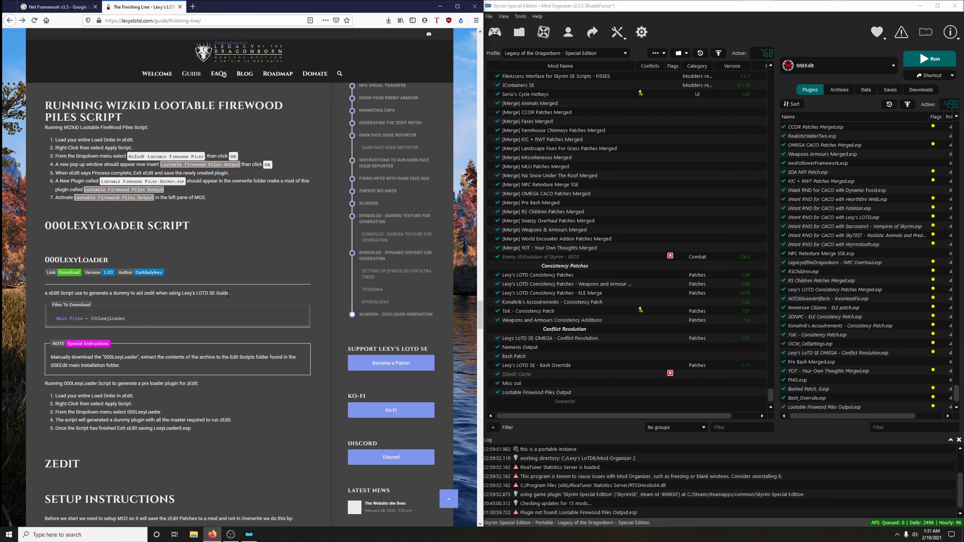
scroll(136, 292, "down", 2)
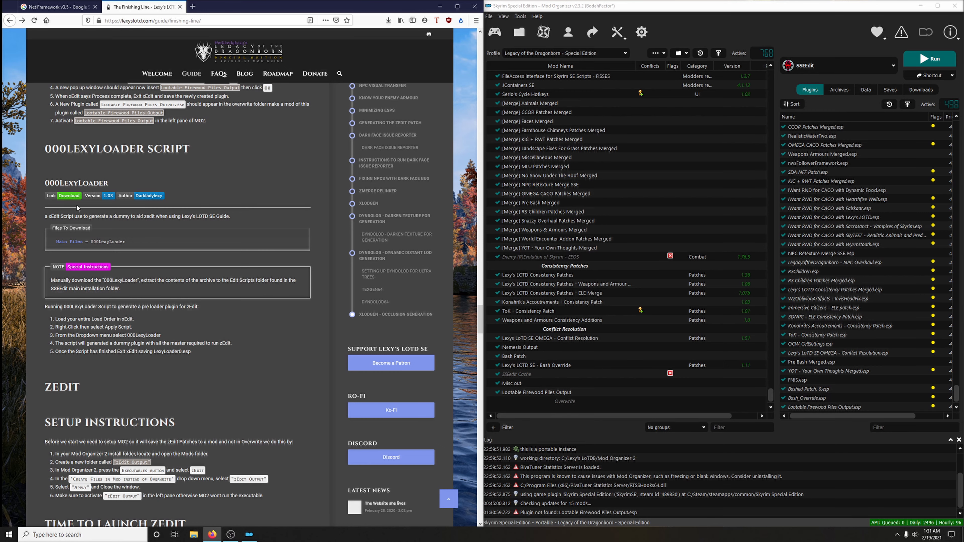
left_click(71, 197)
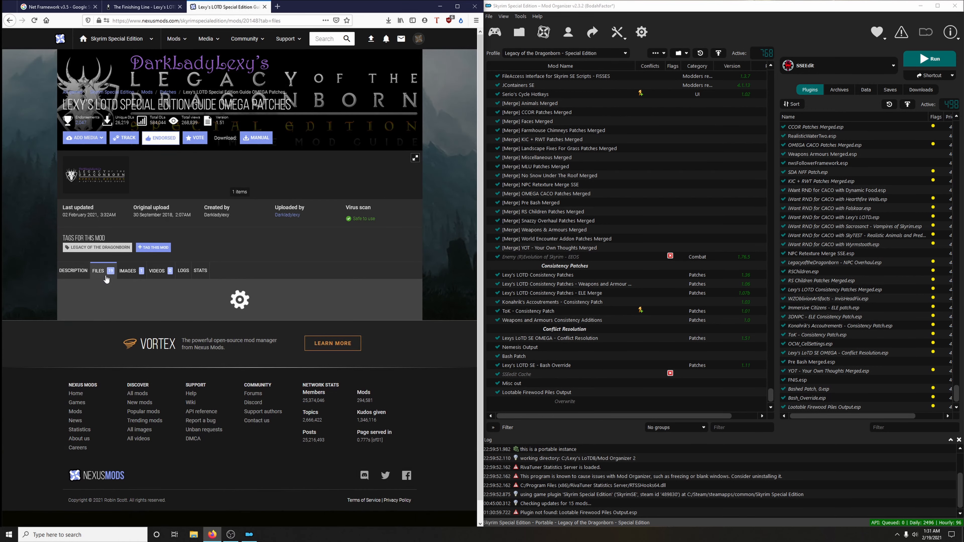
scroll(113, 228, "down", 4)
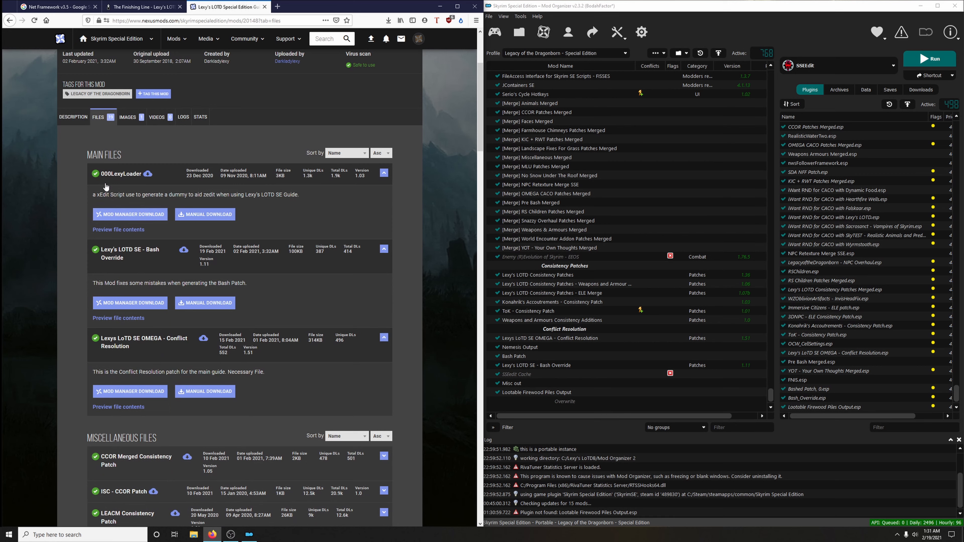
left_click(223, 215)
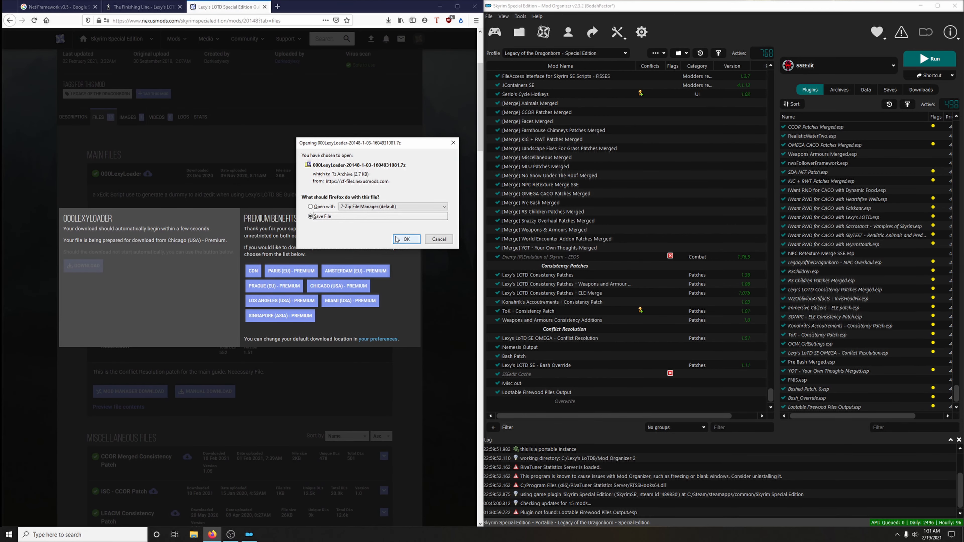
left_click(399, 239)
left_click(420, 208)
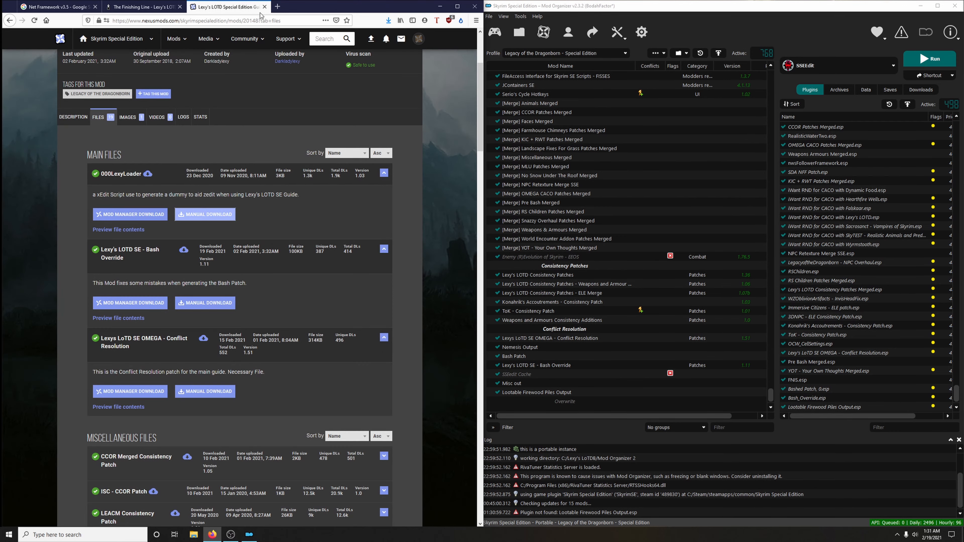
Open the downloaded 000LexyLoader archive from the Downloads folder, closing the Nexus page and clearing the browser out of the way.
left_click(385, 31)
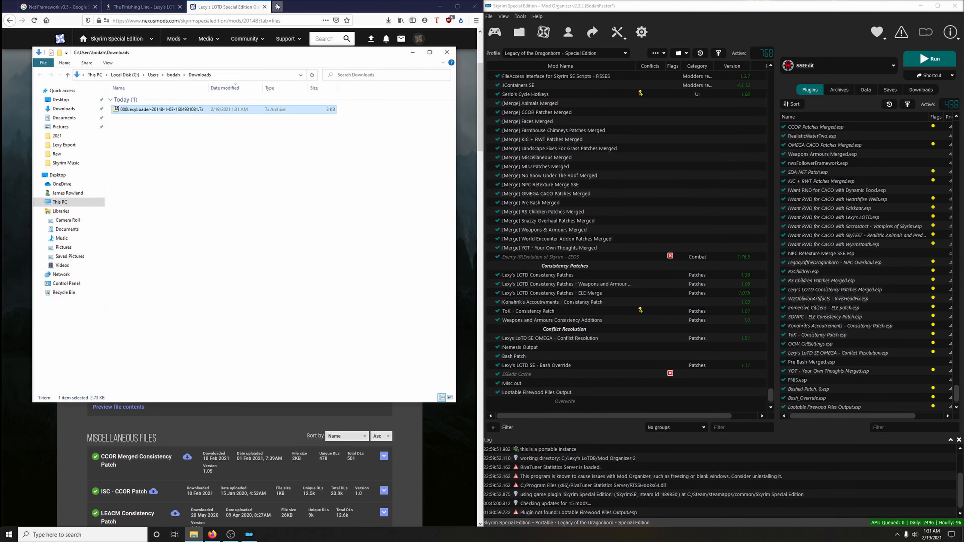
left_click(141, 7)
left_click(440, 6)
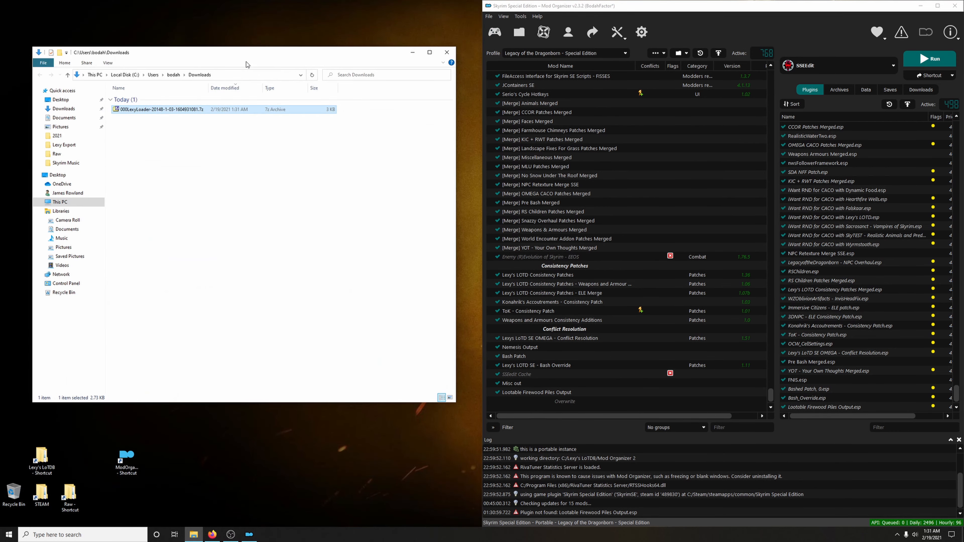
left_click_drag(332, 55, 779, 45)
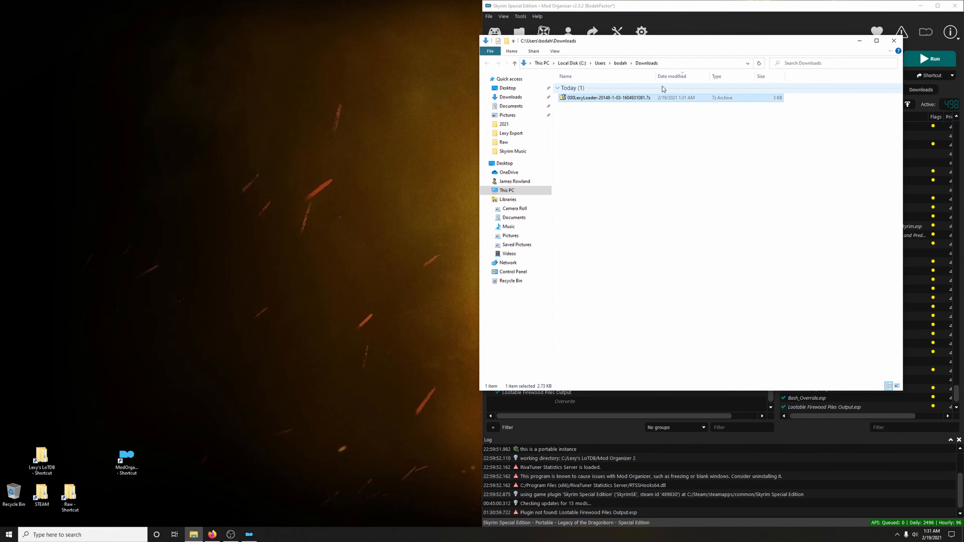
double_click(618, 98)
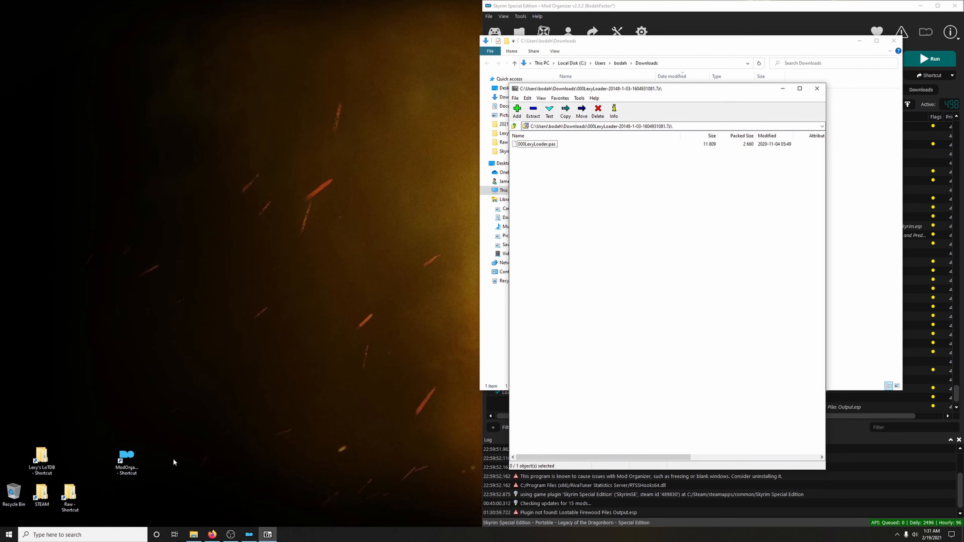
Extract 000LexyLoader.pas into the Edit Scripts folder of the SSEEdit installation in Lexy's LoTDB, and close the archive and folder windows.
double_click(42, 458)
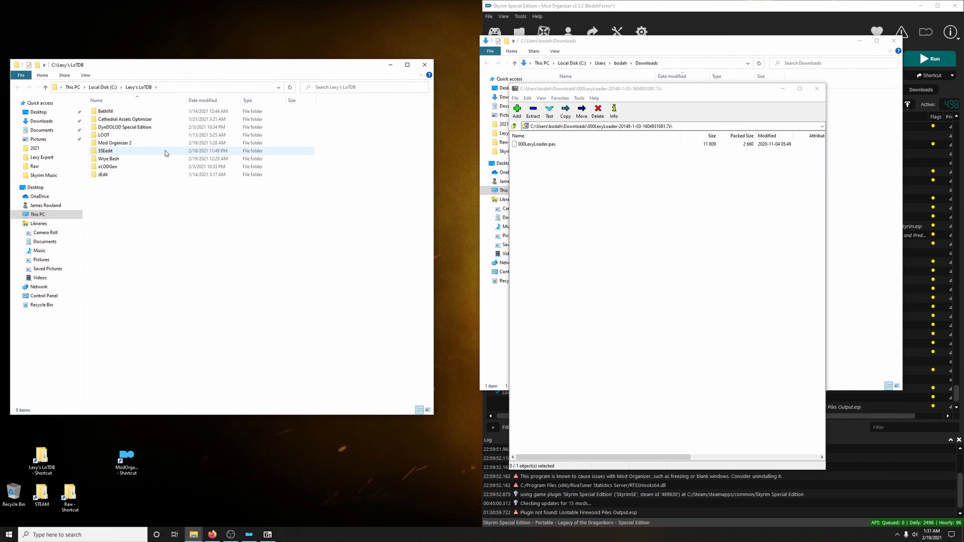
double_click(148, 150)
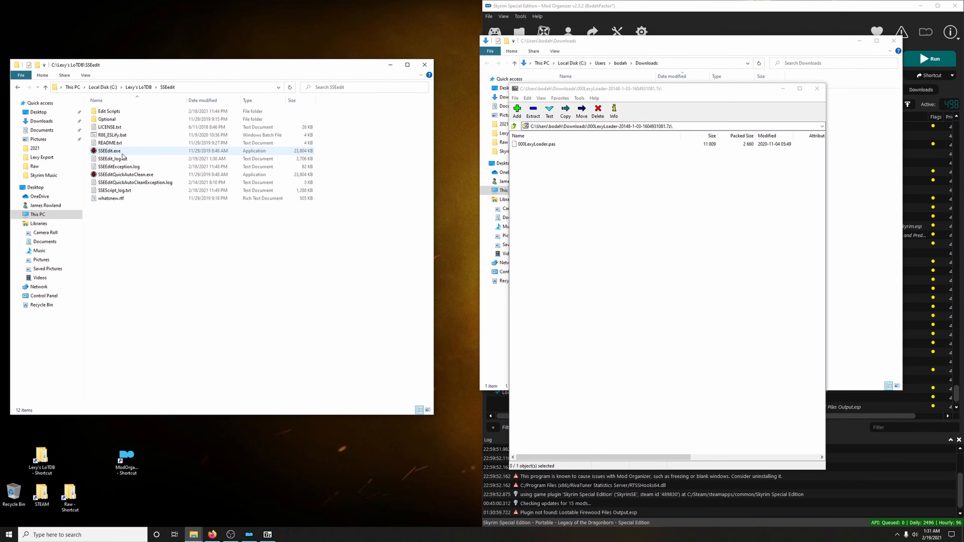
left_click(117, 112)
left_click(579, 155)
left_click(550, 145)
left_click_drag(551, 148, 110, 112)
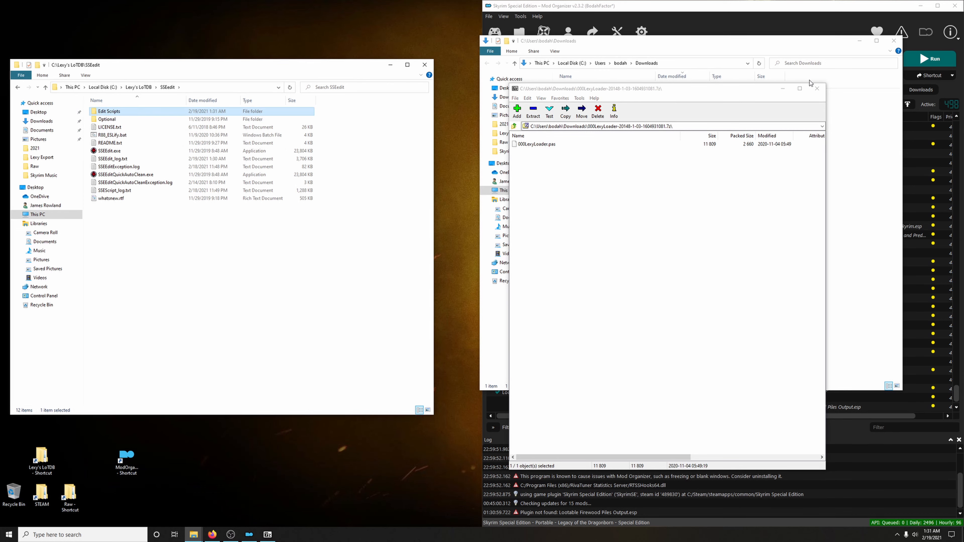
left_click(817, 88)
left_click(424, 65)
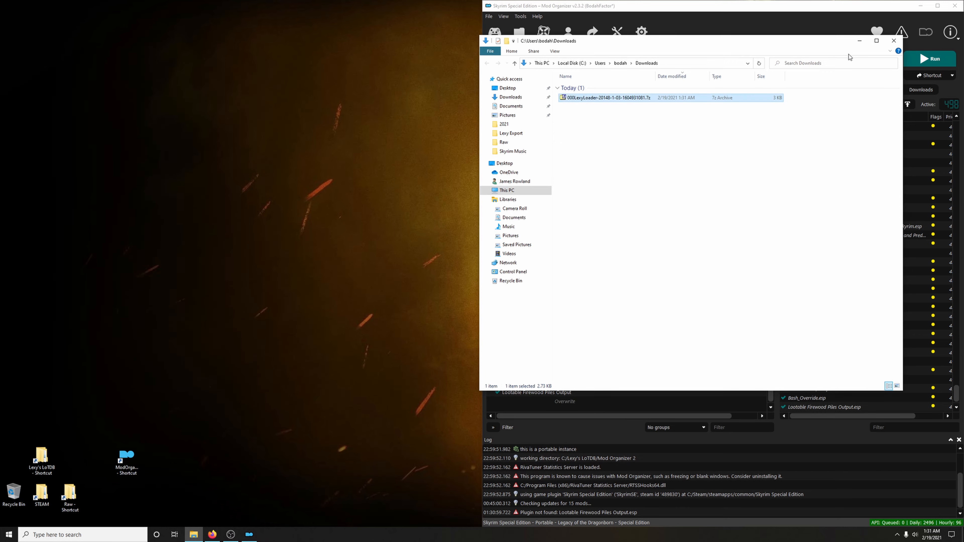
left_click(893, 41)
Run SSEEdit from Mod Organizer with the entire load order and no ModGroups activated, as the guide's 000LexyLoader section requires.
left_click(212, 534)
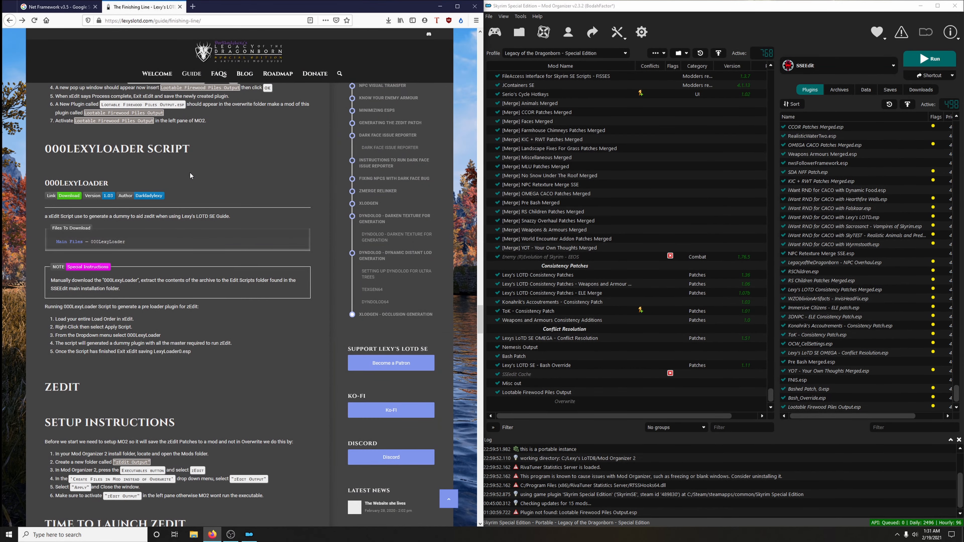
scroll(214, 245, "down", 2)
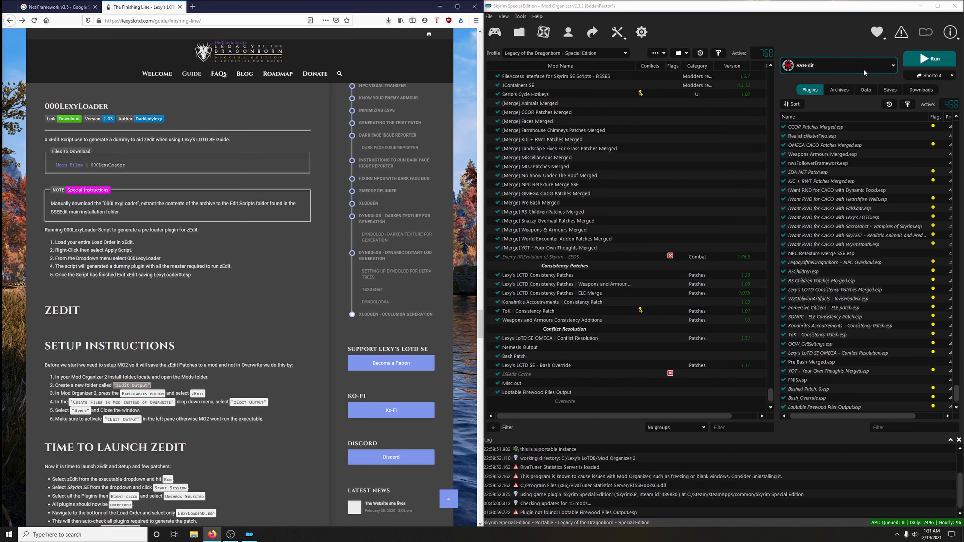
left_click(818, 67)
left_click(805, 177)
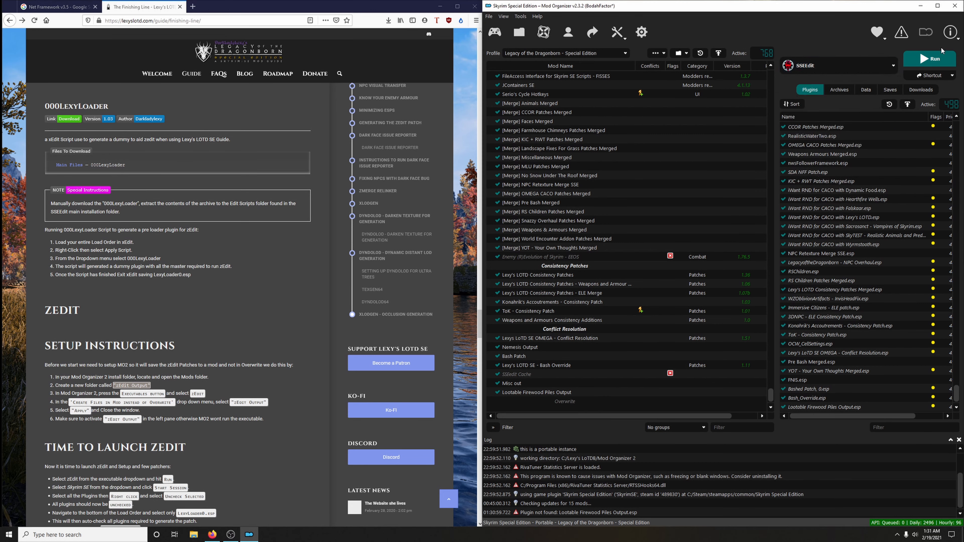
left_click(925, 60)
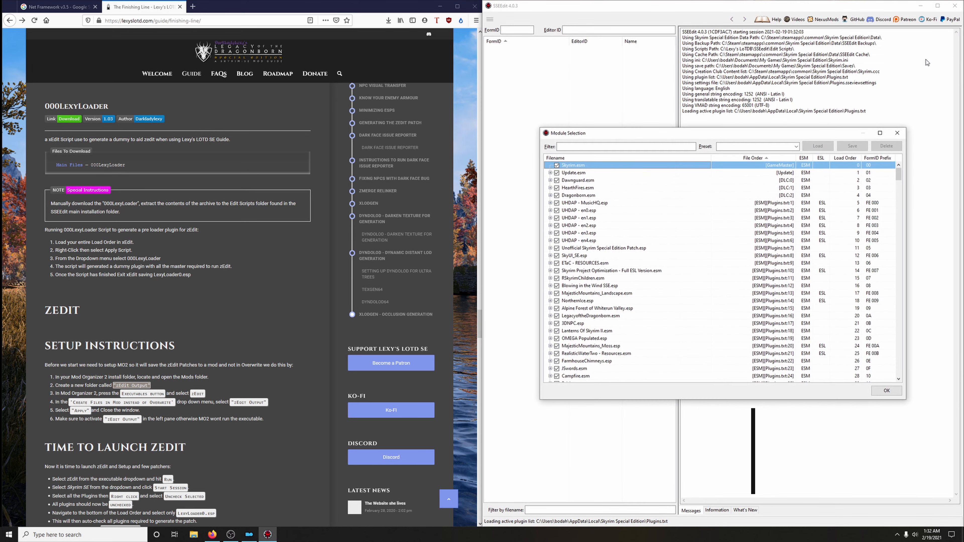
left_click(886, 391)
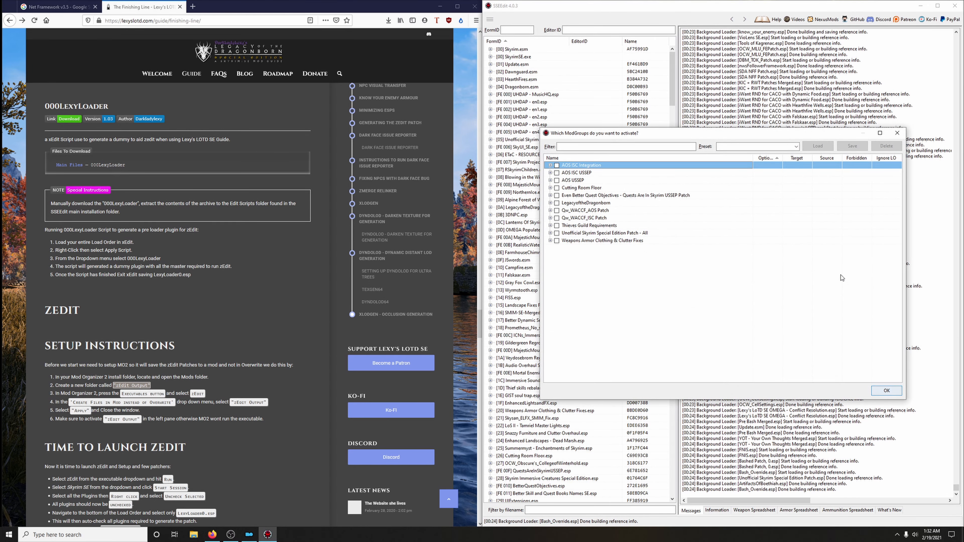
left_click(890, 392)
Apply the "000LexyLoader" script from Campfire.esm, filtering the script list by "000".
right_click(523, 268)
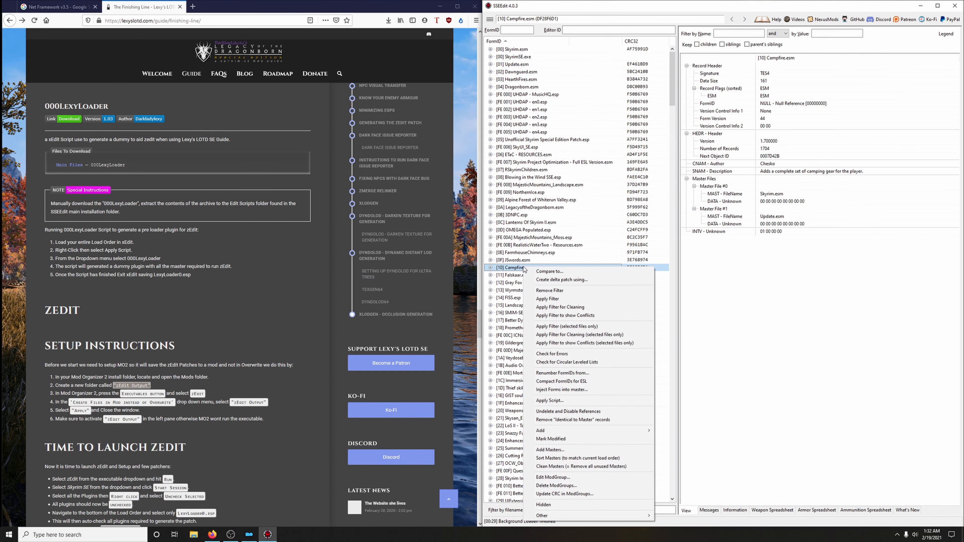
left_click(550, 400)
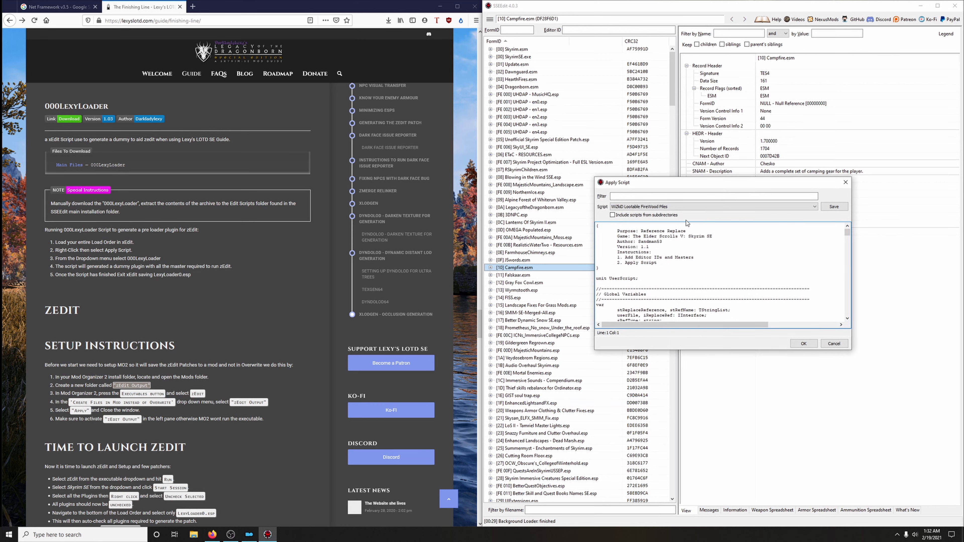
left_click(648, 197)
type("000")
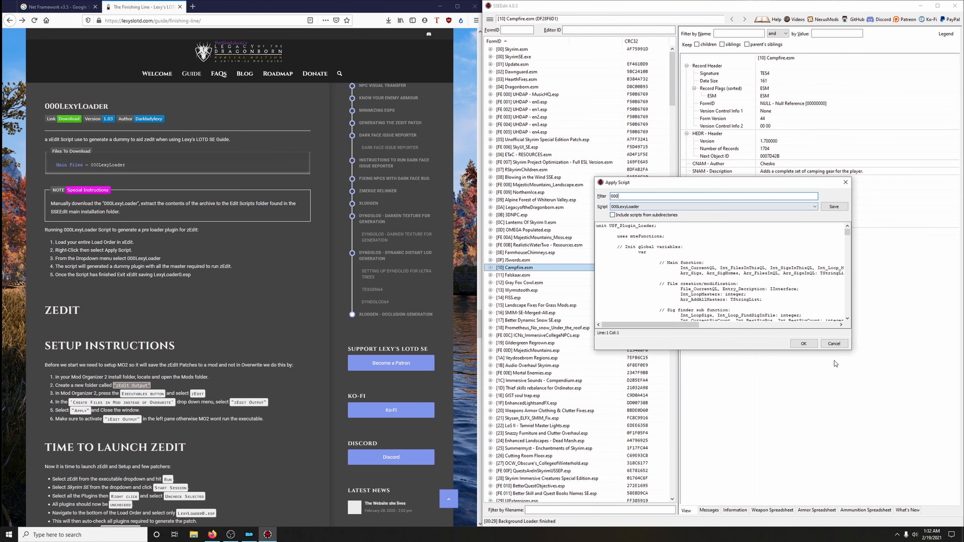
left_click(803, 344)
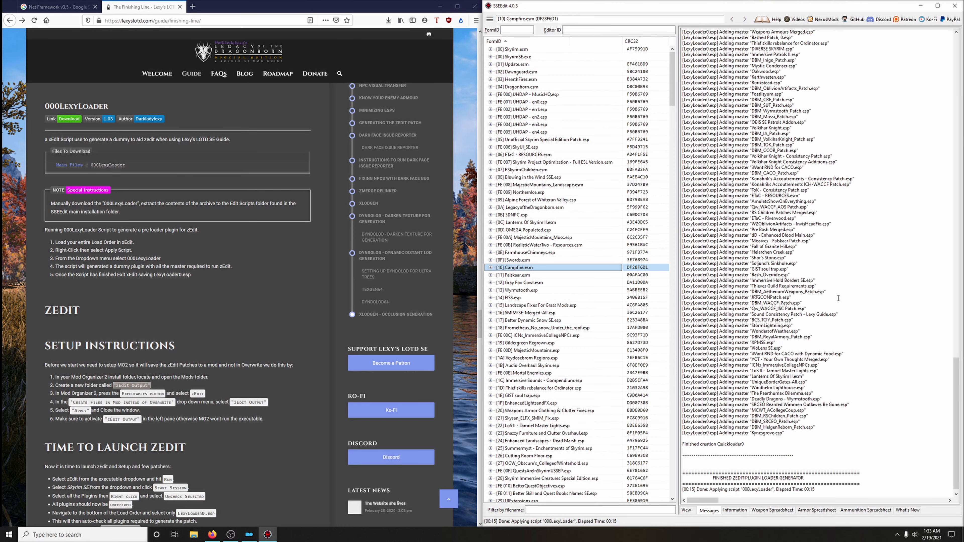
Exit SSEEdit, saving LexyLoader0.esp, and activate that plugin in Mod Organizer.
left_click(954, 5)
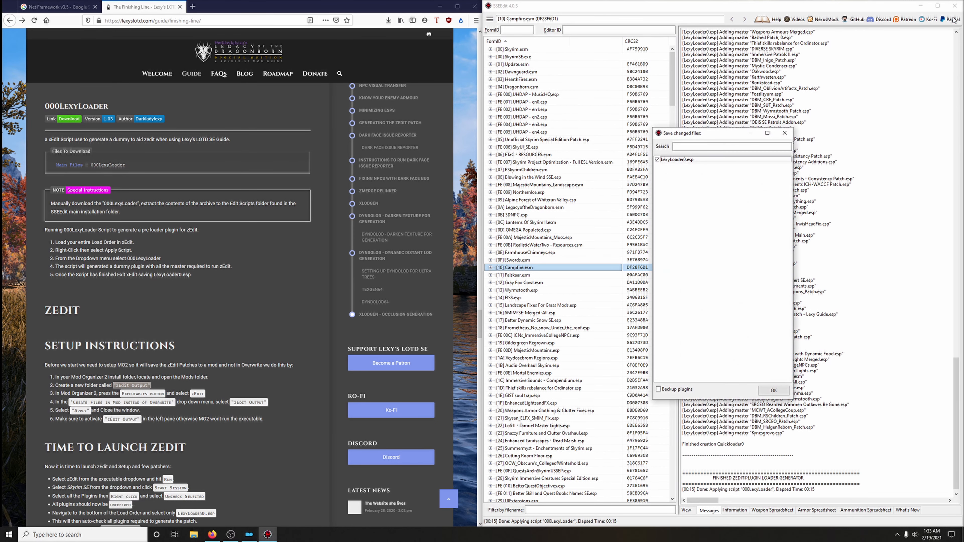
left_click(773, 389)
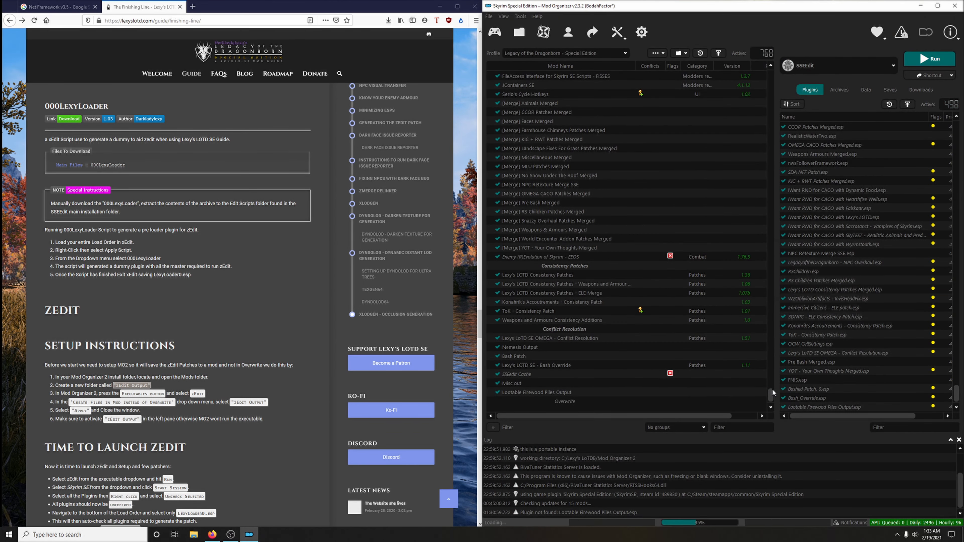
scroll(845, 368, "down", 1)
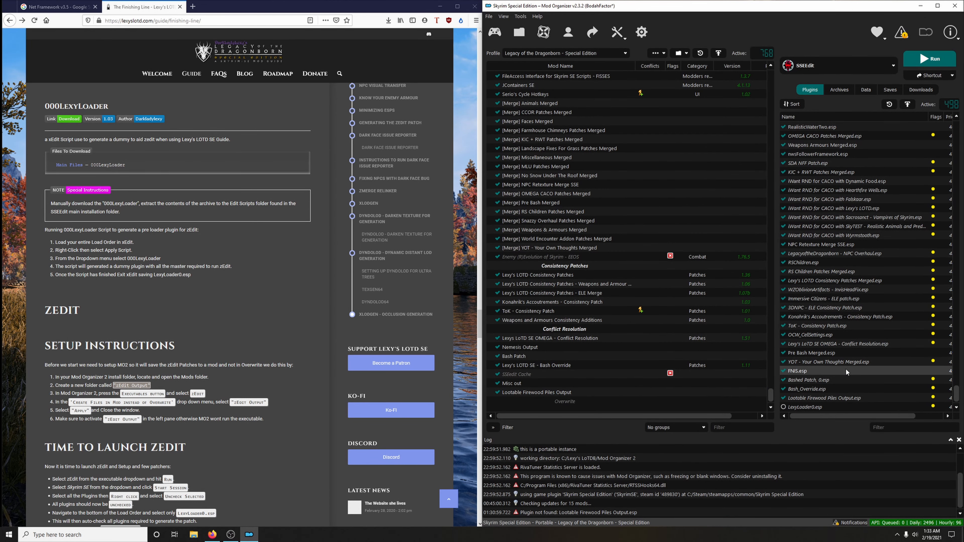
left_click(784, 406)
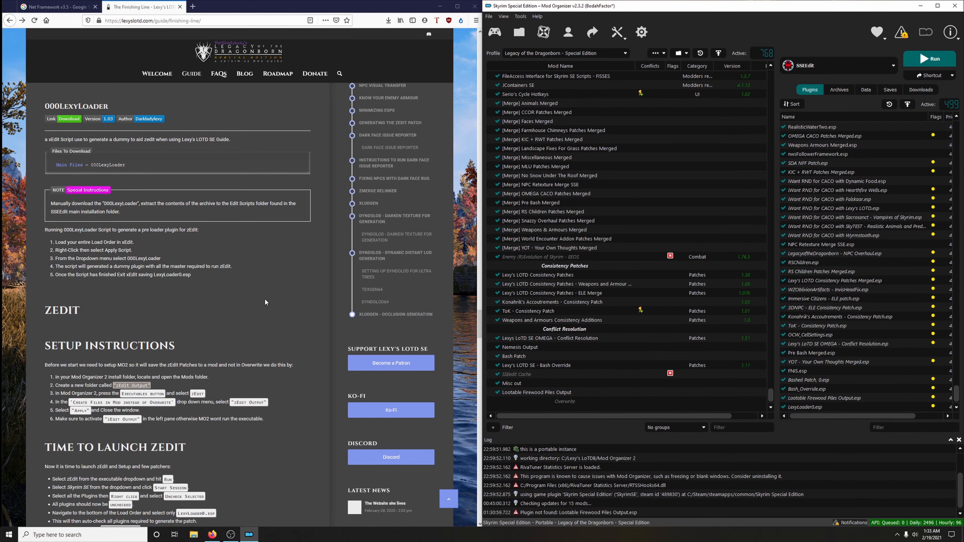
Create an empty mod in Mod Organizer named "zEdit Output", copying the name from the guide's zEdit setup instructions.
scroll(264, 299, "down", 5)
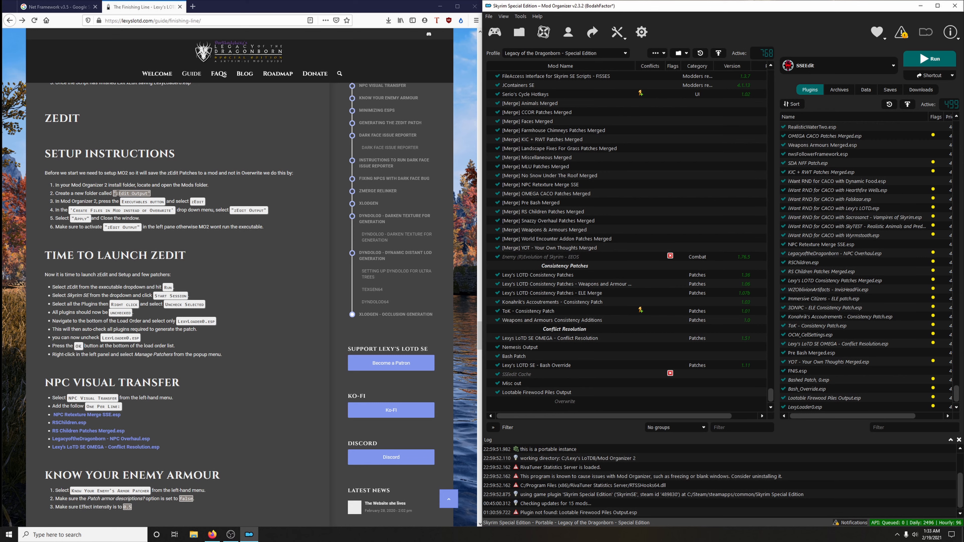
left_click_drag(115, 194, 147, 193)
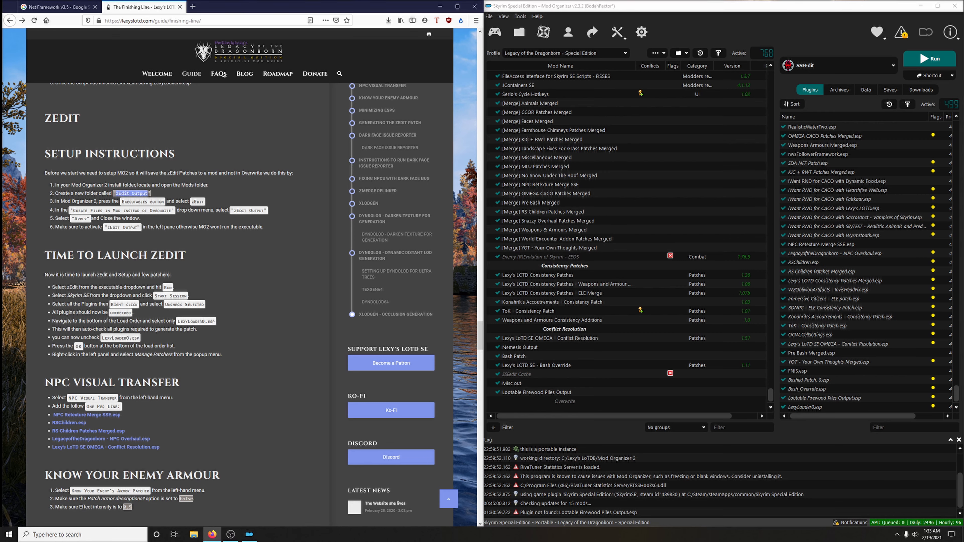
right_click(133, 193)
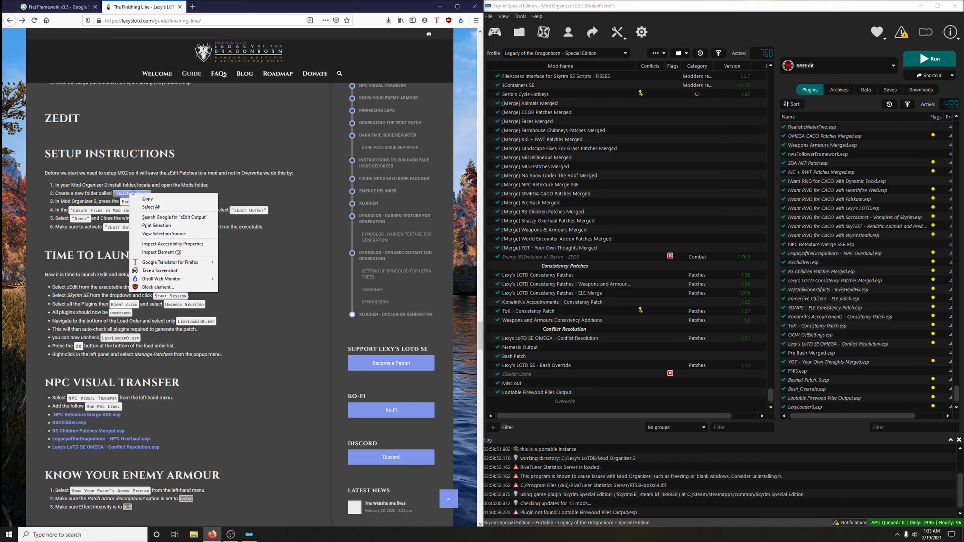
left_click(147, 199)
left_click(662, 54)
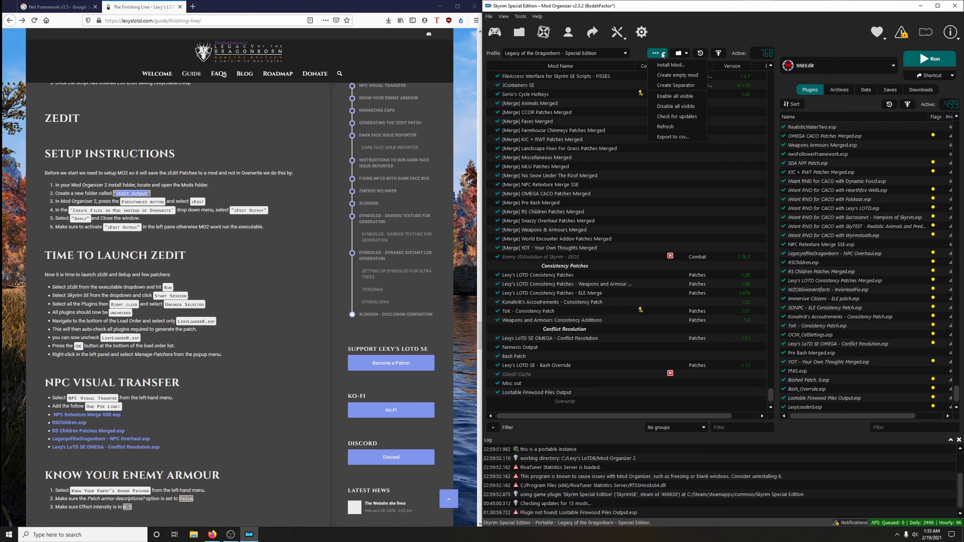
left_click(677, 75)
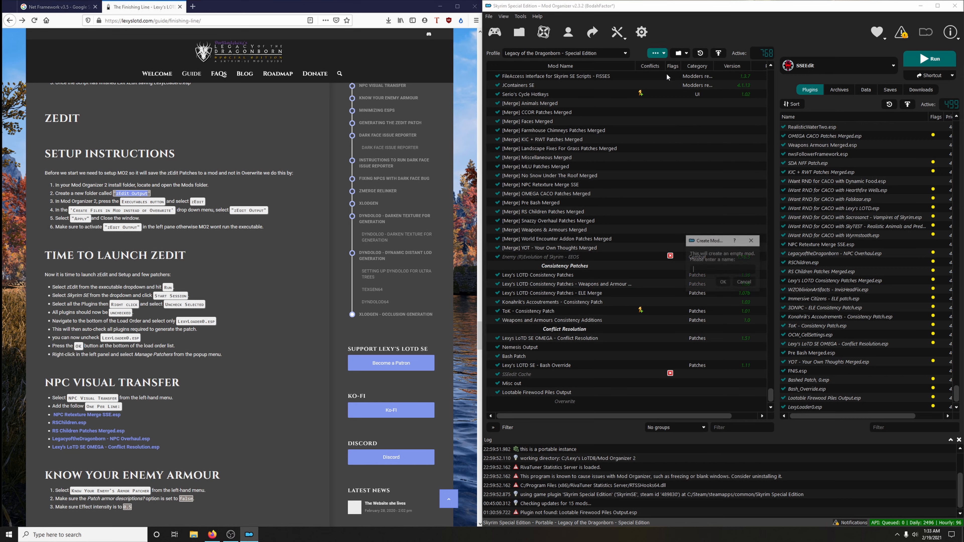
right_click(702, 270)
left_click(718, 318)
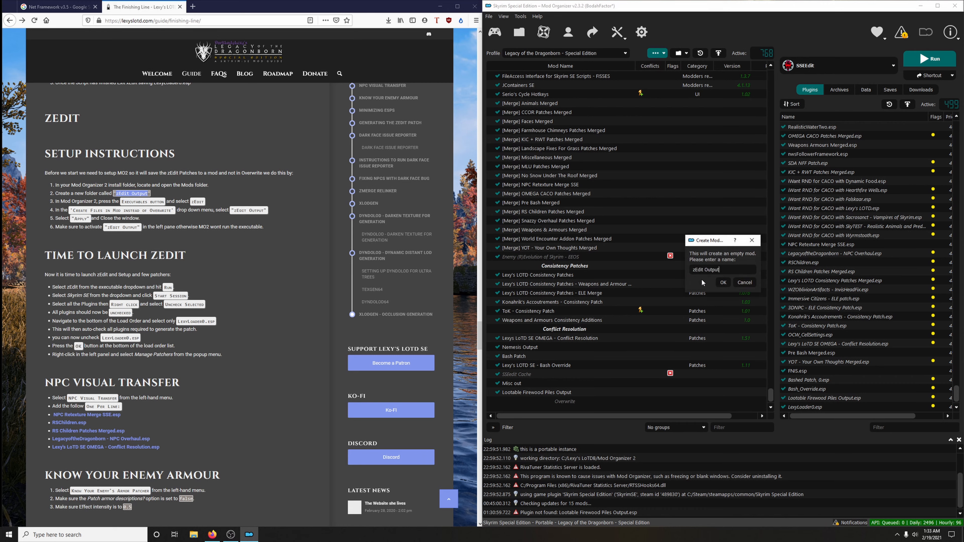
left_click(717, 282)
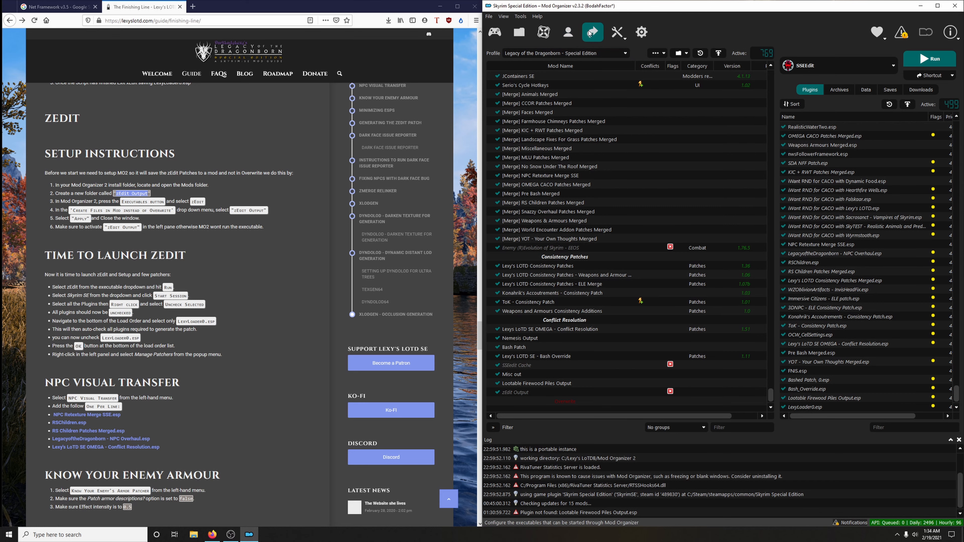
Configure the zEdit executable in Mod Organizer to create its files in the "zEdit Output" mod instead of overwrite, and apply it.
left_click(594, 34)
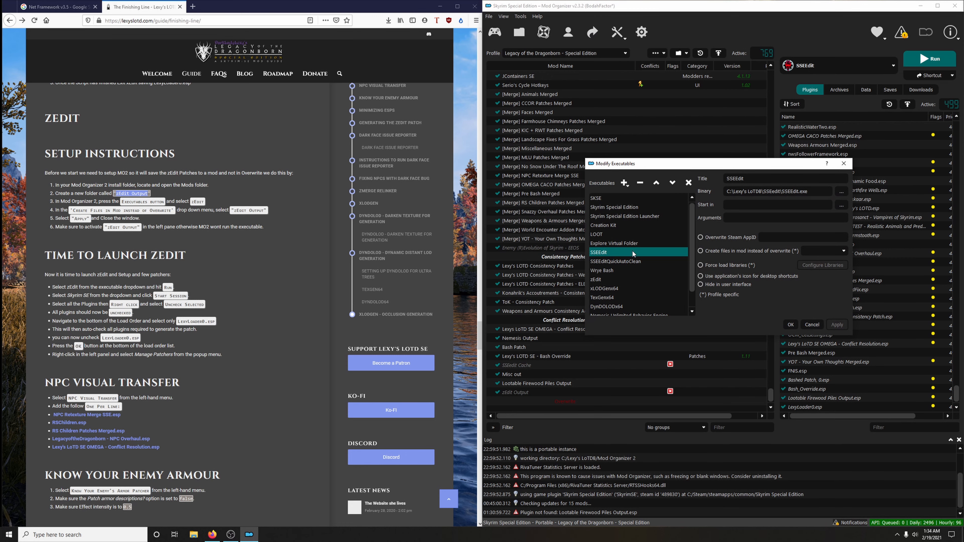
scroll(622, 258, "down", 1)
left_click(612, 262)
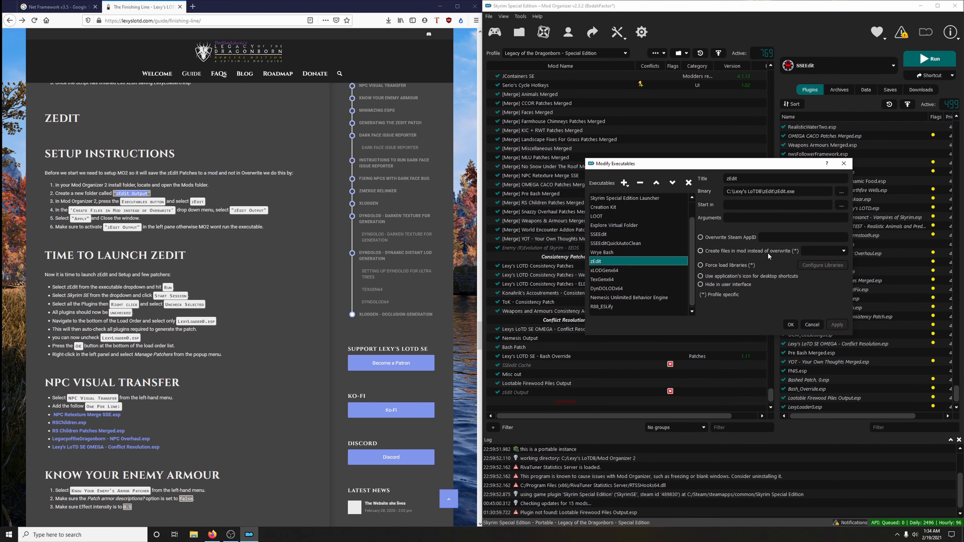
left_click(700, 251)
left_click(842, 251)
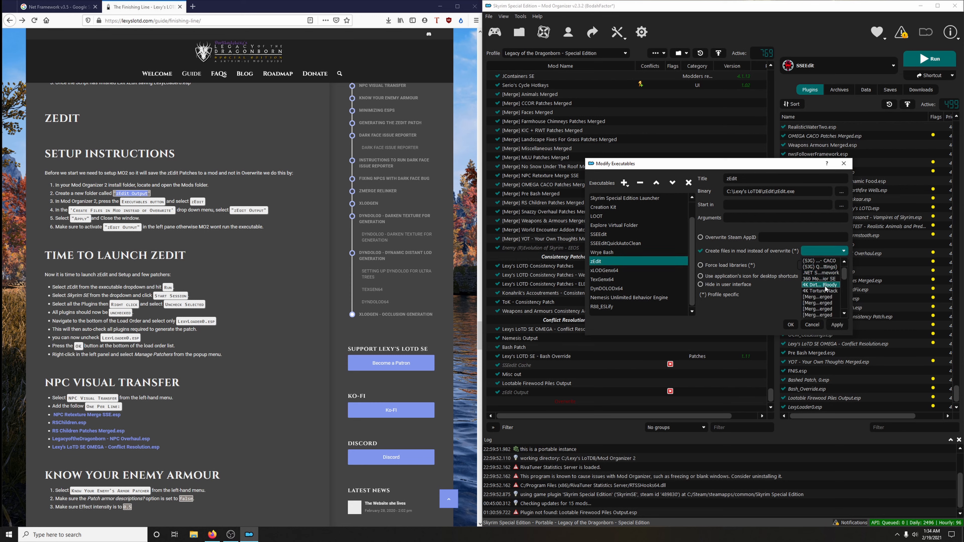
left_click_drag(844, 275, 849, 306)
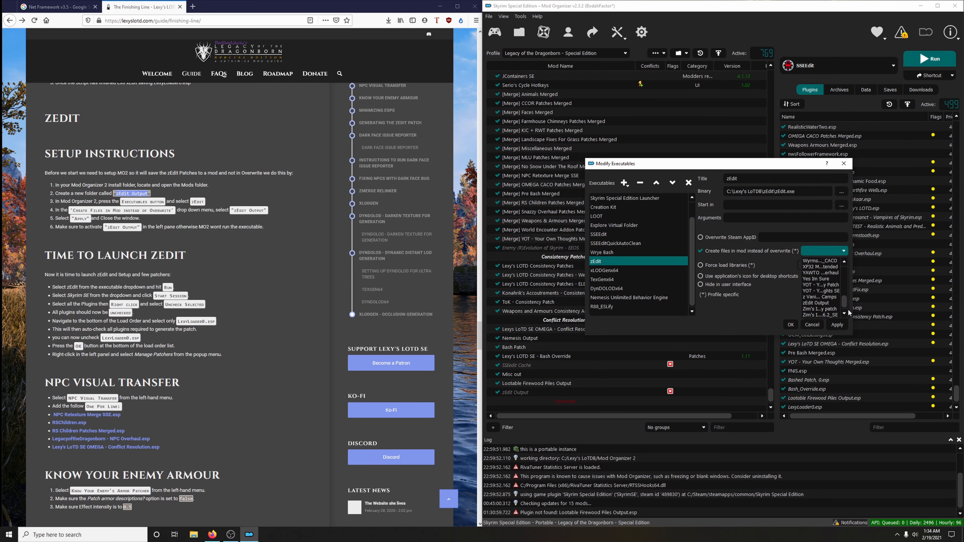
left_click(822, 304)
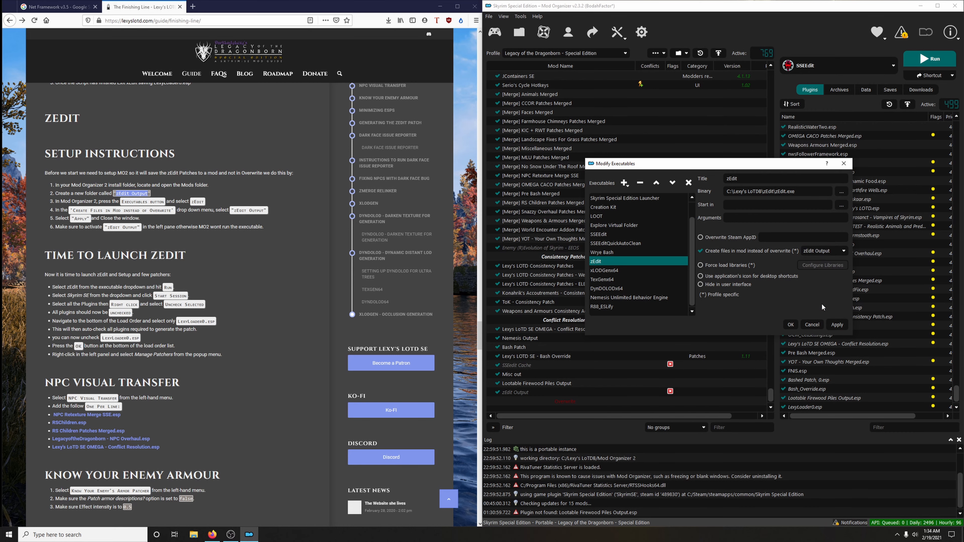
left_click(837, 324)
left_click(791, 325)
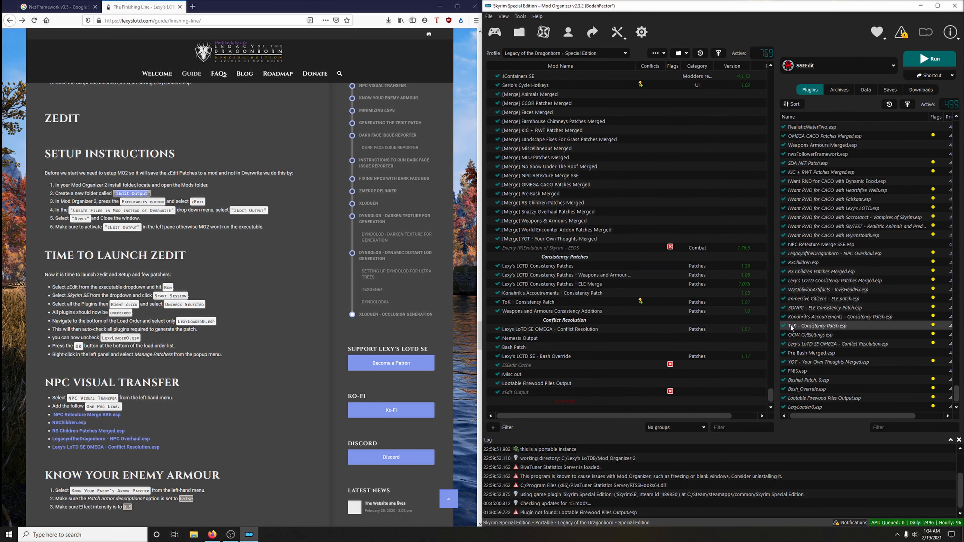
Run zEdit from Mod Organizer and start a Skyrim SE session.
scroll(273, 268, "down", 2)
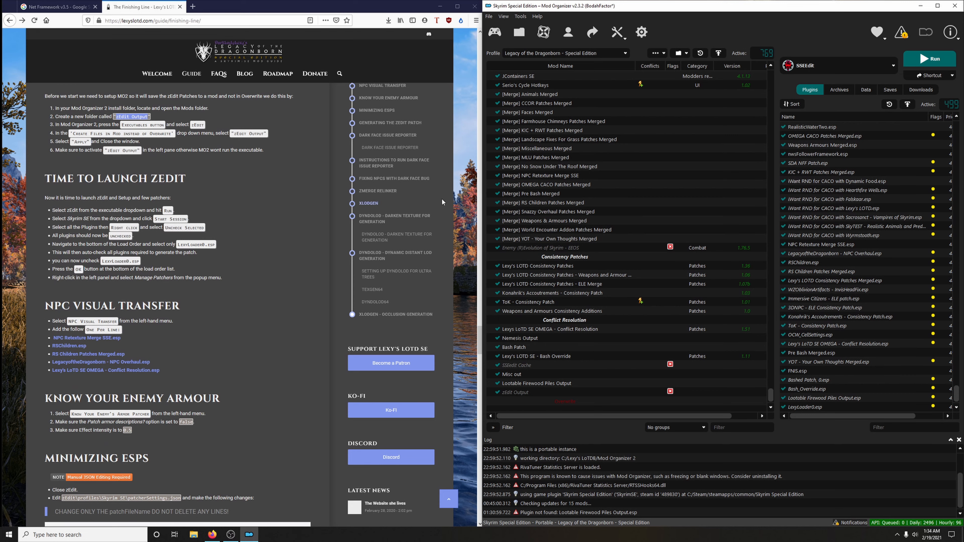
left_click(842, 68)
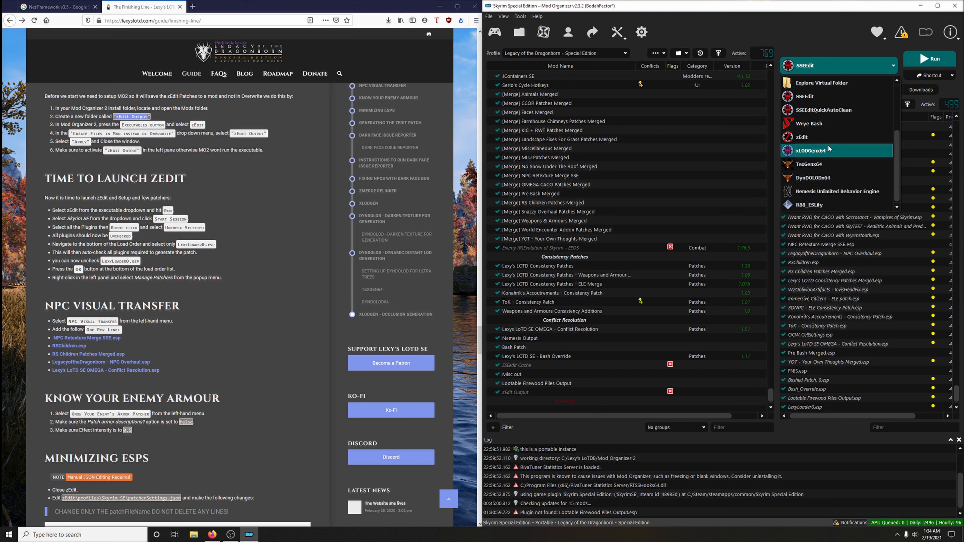
left_click(834, 137)
left_click(918, 60)
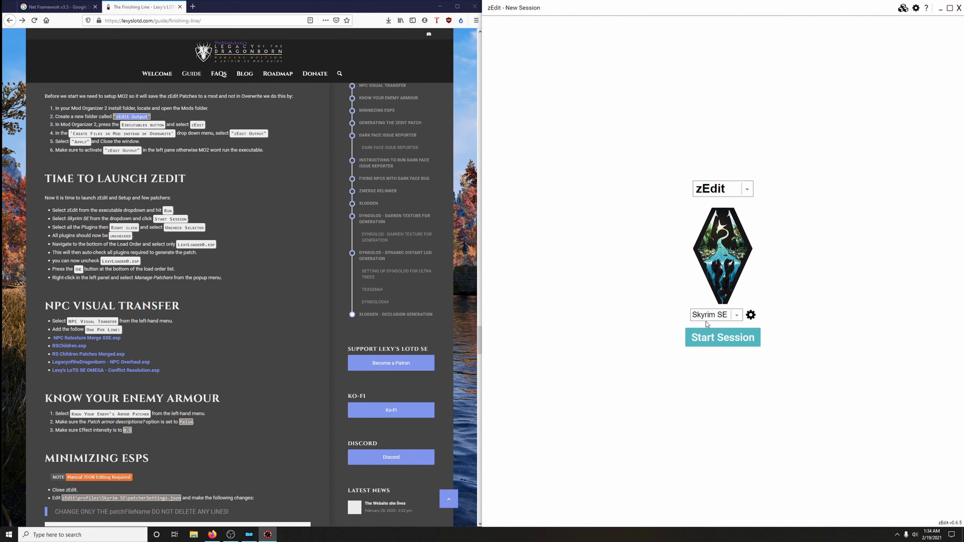
left_click(718, 343)
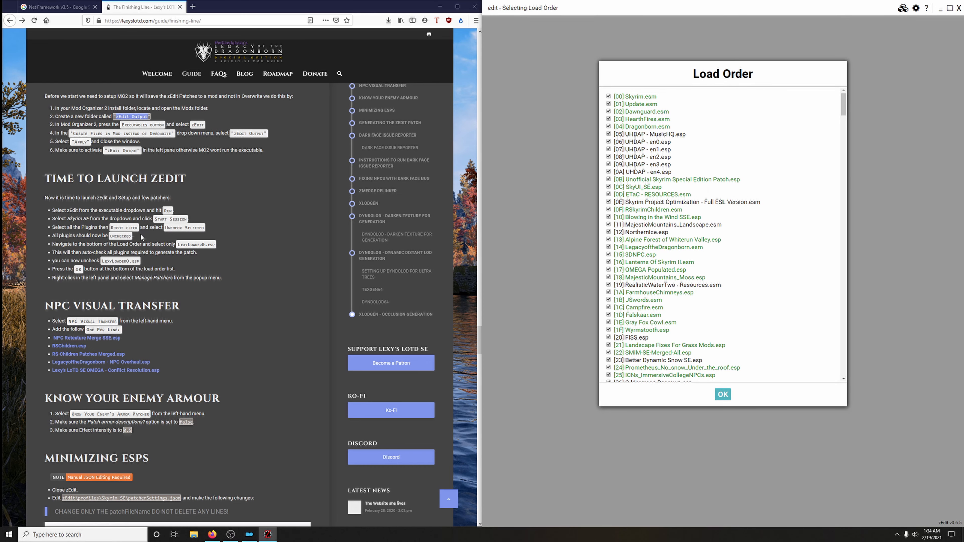
Select every plugin in the load order, from Skyrim.esm to LexyLoader0.esp, and uncheck them all.
left_click(643, 98)
left_click_drag(843, 104, 843, 365)
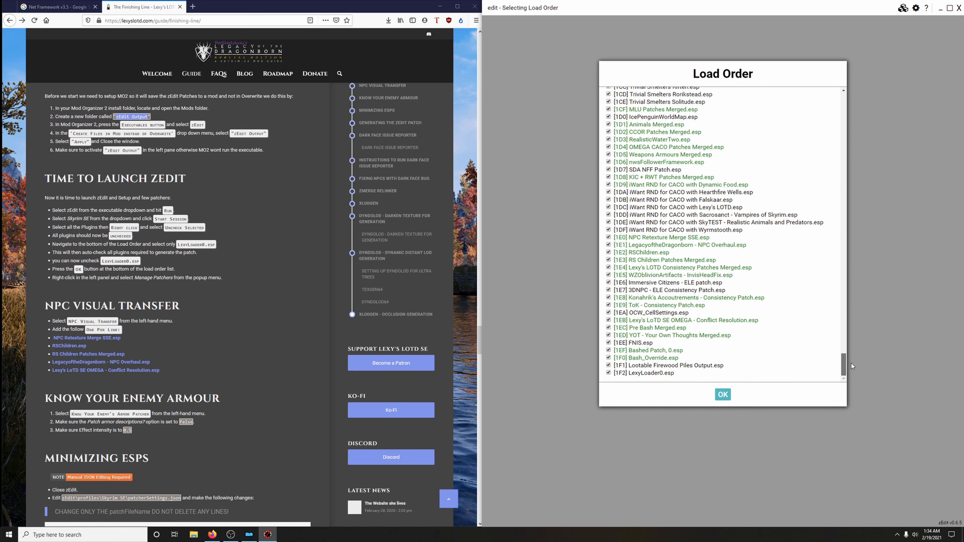
left_click(666, 374, "shift")
right_click(666, 275)
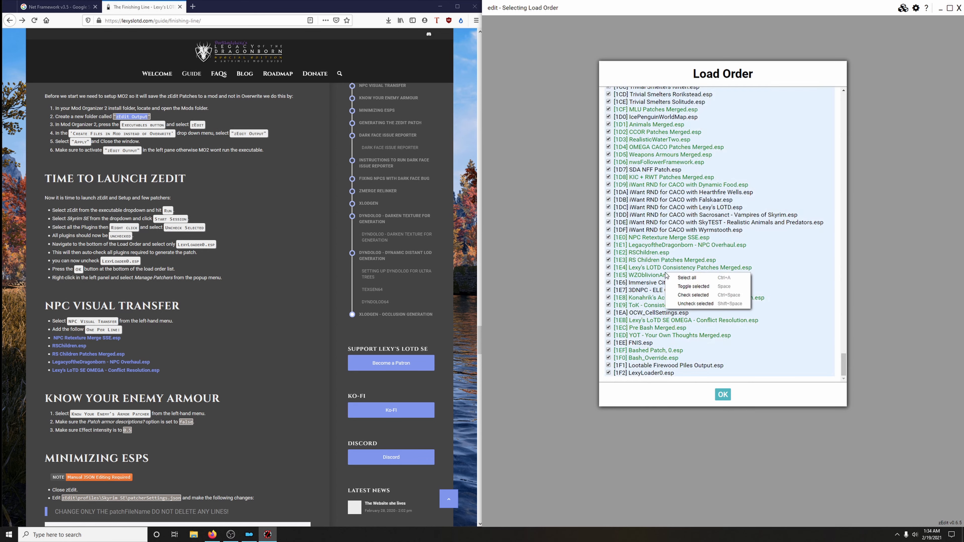
left_click(689, 303)
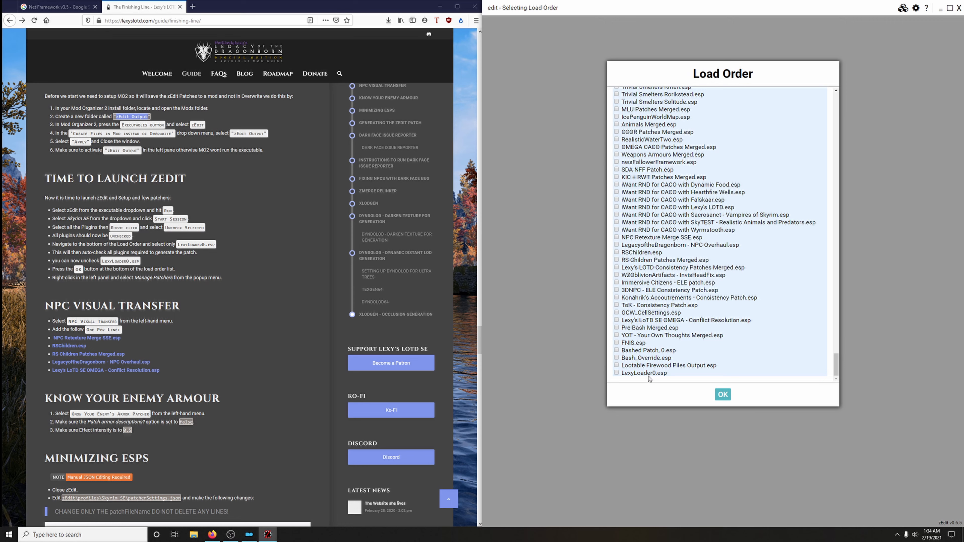
Check LexyLoader0.esp so its required plugins are checked too, uncheck only LexyLoader0.esp again, and load the selection.
left_click(616, 373)
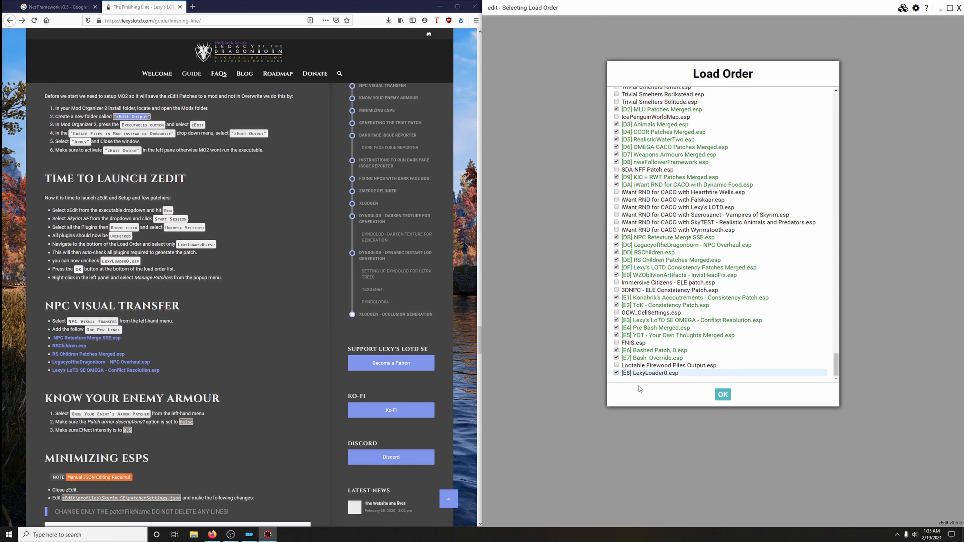
left_click(616, 373)
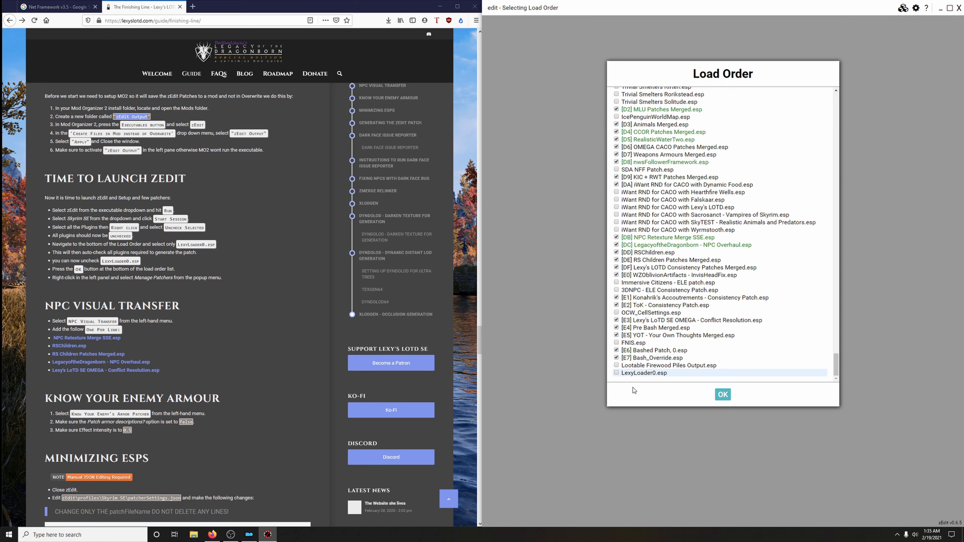
left_click(723, 395)
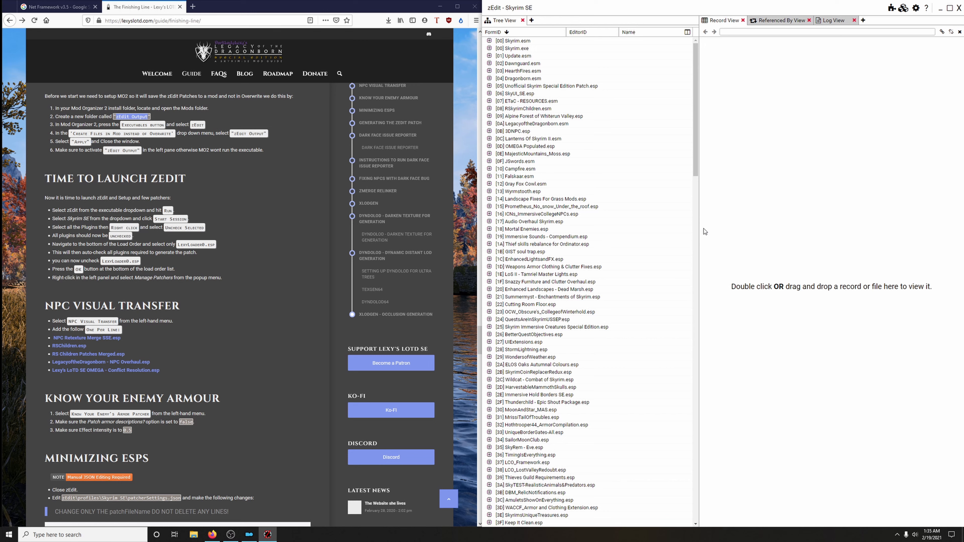
Open Manage Patchers and go to the NPC VisualTransfer settings.
right_click(573, 175)
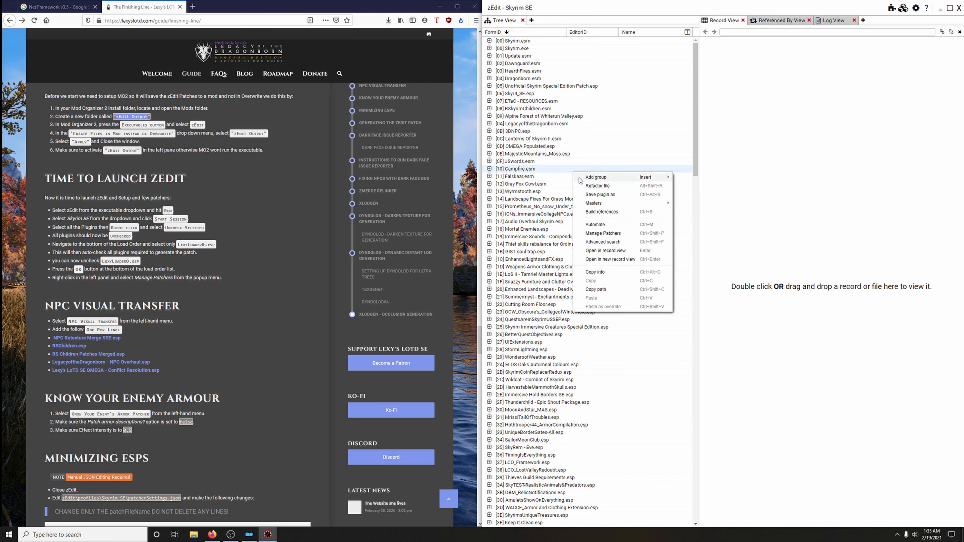
left_click(608, 236)
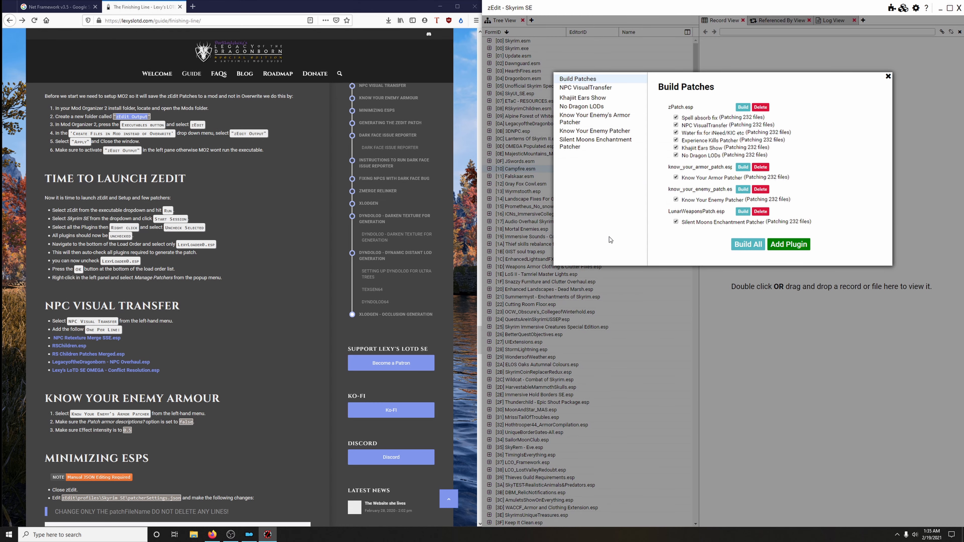
scroll(299, 282, "down", 3)
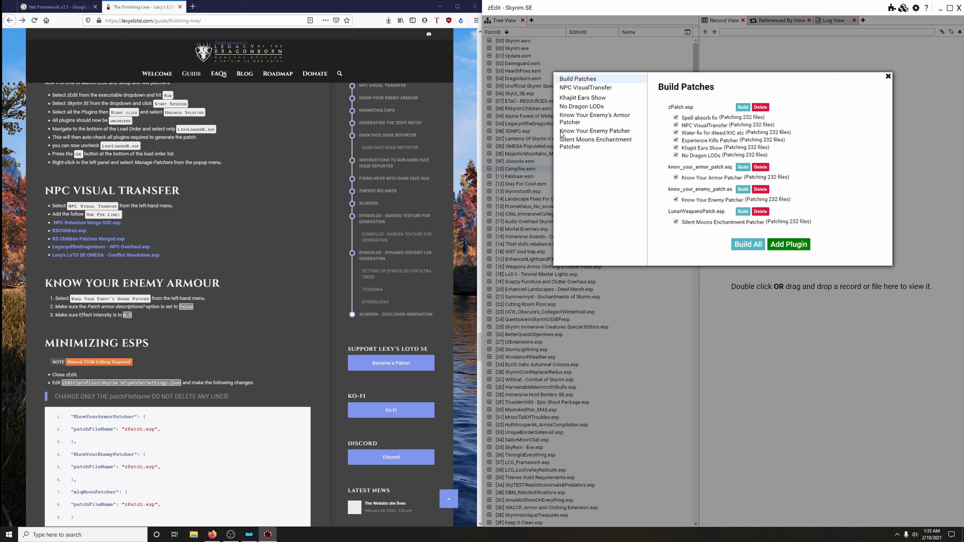
left_click(578, 88)
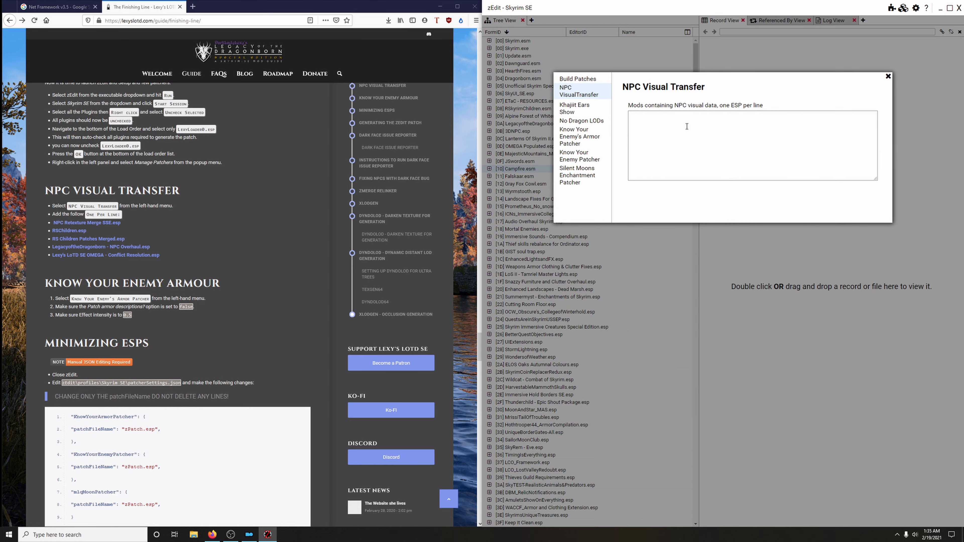
Enter "NPC Retexture Merge SSE.esp" as the first line of the NPC visual data mods, without a leading space.
left_click_drag(54, 224, 119, 224)
right_click(116, 224)
left_click(131, 231)
left_click(658, 127)
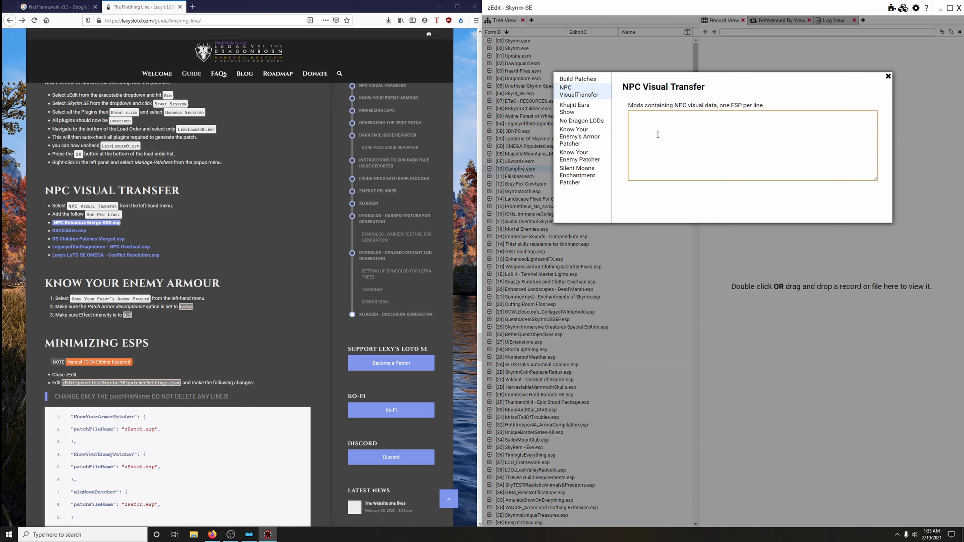
type("NPC Retexture Merge SSE.esp")
left_click(633, 117)
key("Delete")
left_click(732, 120)
Copy the plugin name "RSChildren.esp" from the guide's NPC Visual Transfer list.
left_click_drag(86, 230, 52, 233)
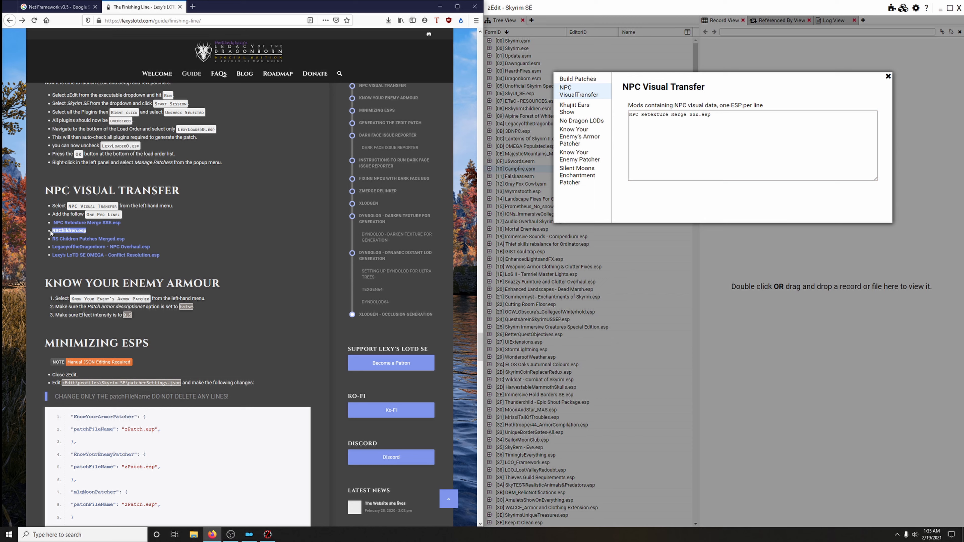
right_click(60, 231)
left_click(76, 288)
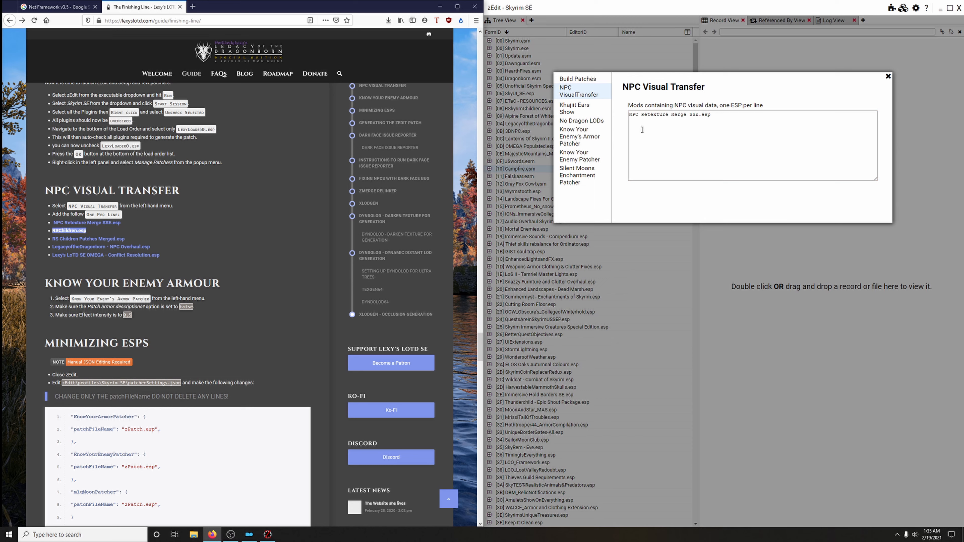
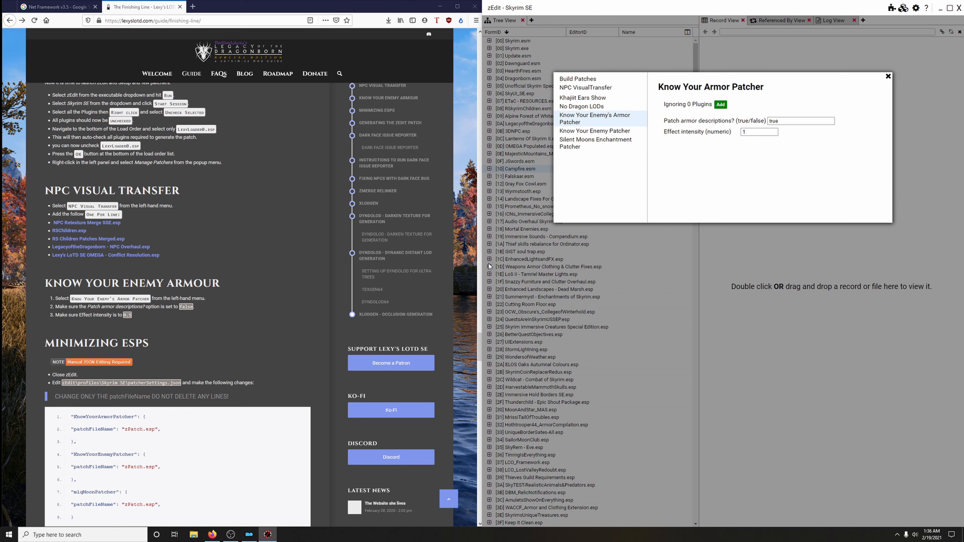
Set the Know Your Armor Patcher's patch armor descriptions option to false and its effect intensity to .5.
left_click(782, 121)
key("Tab")
type(".")
Close the patcher manager and zEdit as the guide's Minimizing ESPs section requires, and minimize Mod Organizer.
scroll(359, 214, "down", 3)
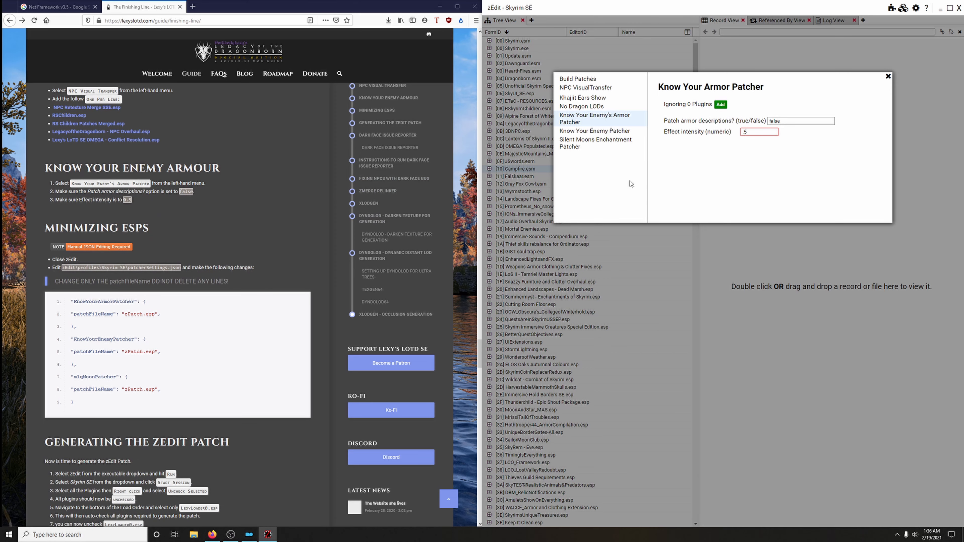
left_click(888, 76)
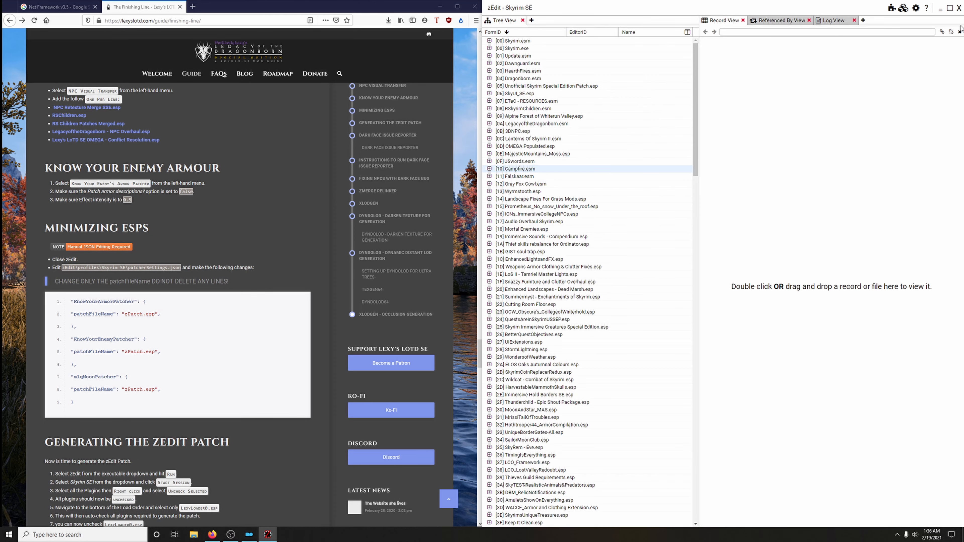
left_click(959, 9)
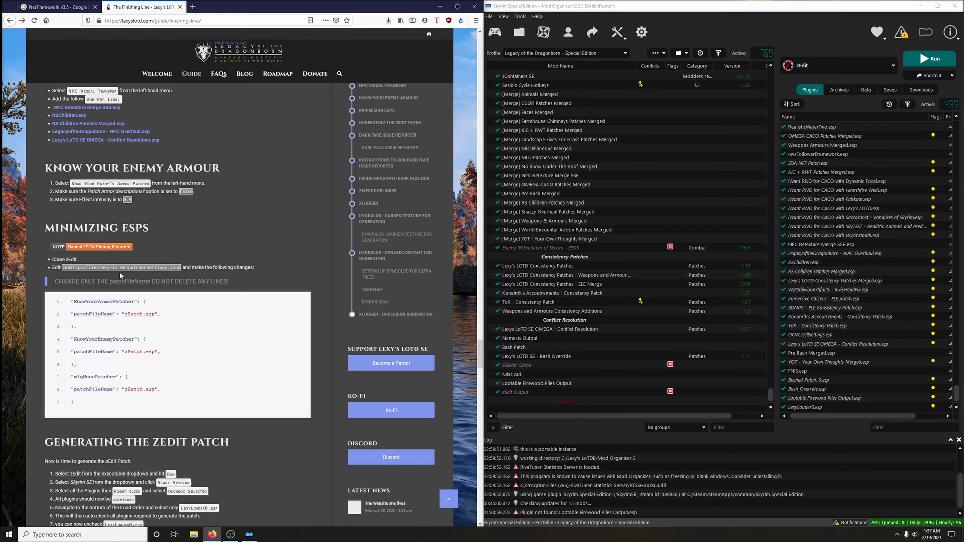
left_click(920, 6)
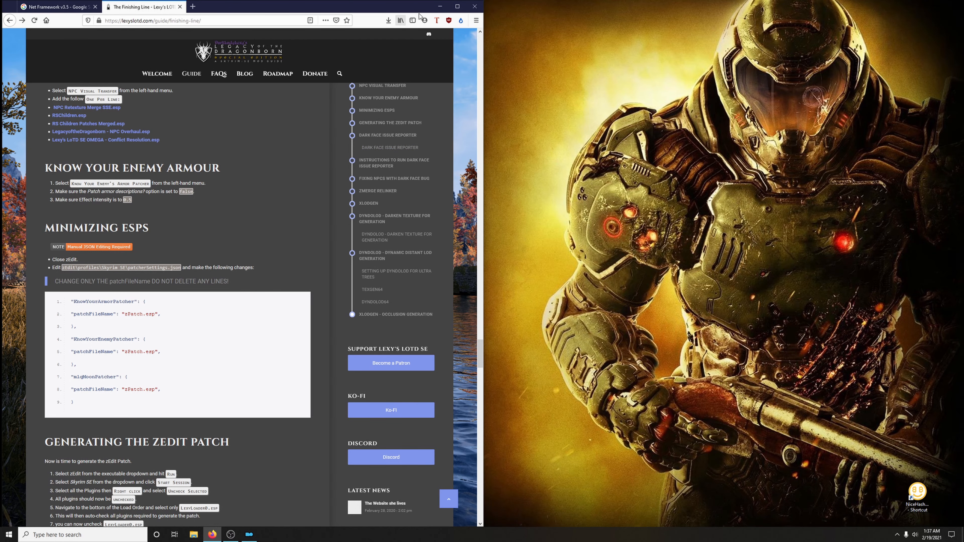
Open the folder Lexy's LoTDB\zEdit\profiles\Skyrim SE in File Explorer and keep the guide visible beside it.
left_click(440, 6)
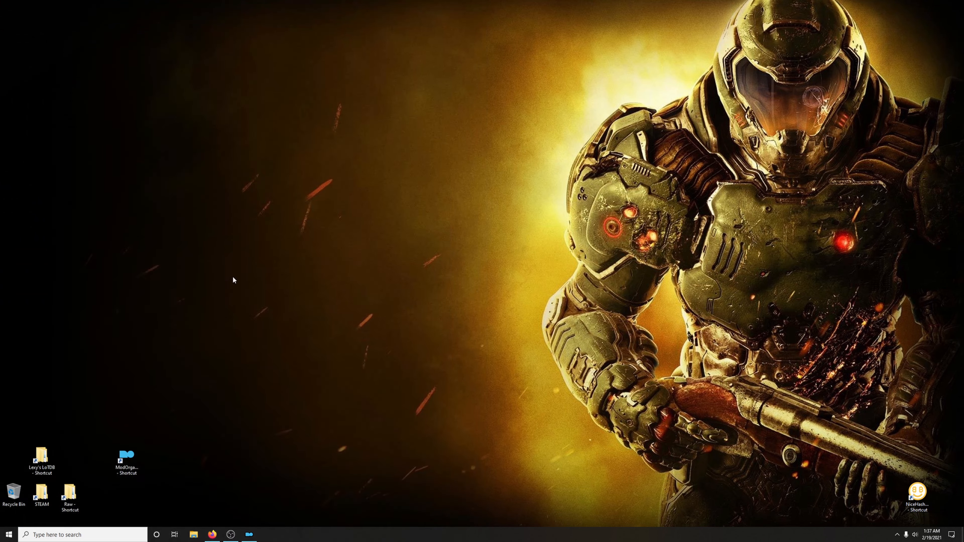
double_click(45, 457)
left_click_drag(194, 66, 698, 43)
left_click(213, 535)
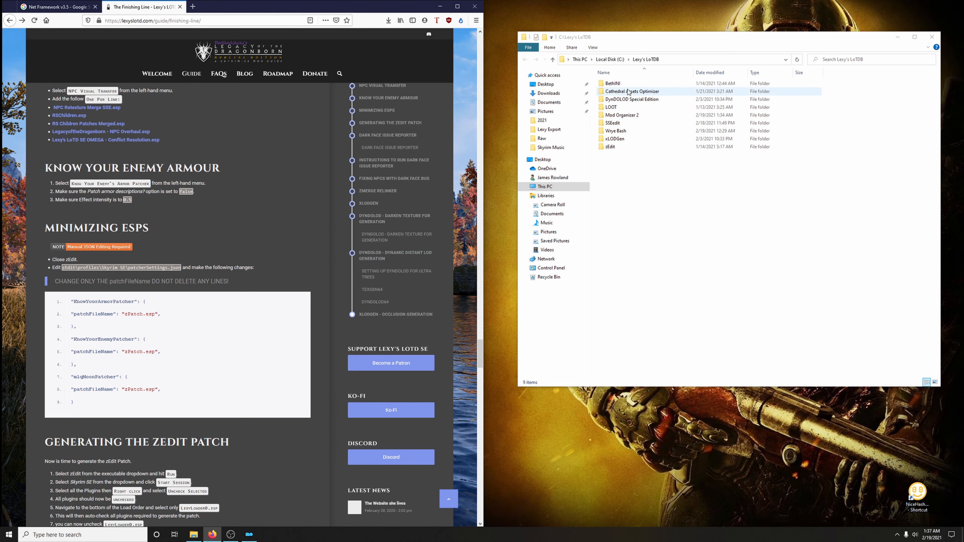
double_click(610, 146)
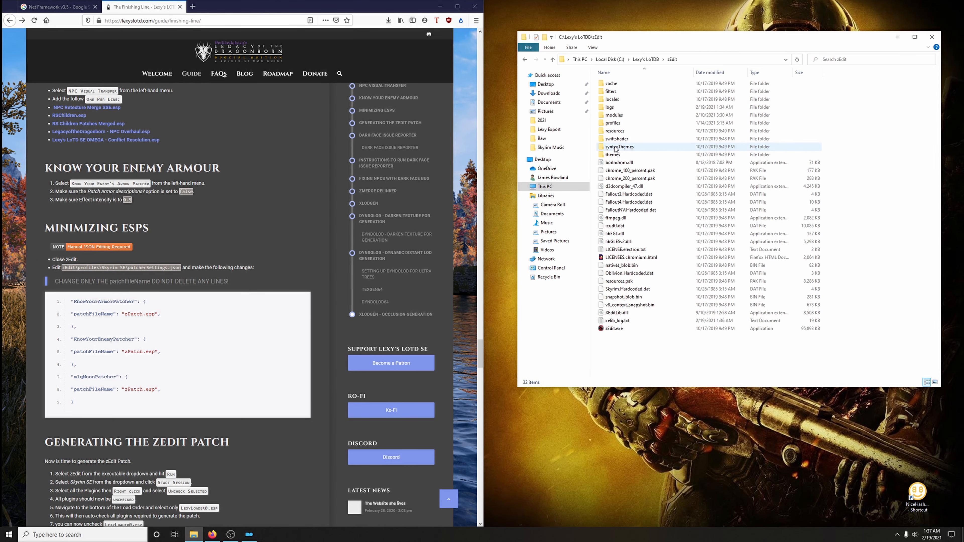
double_click(622, 125)
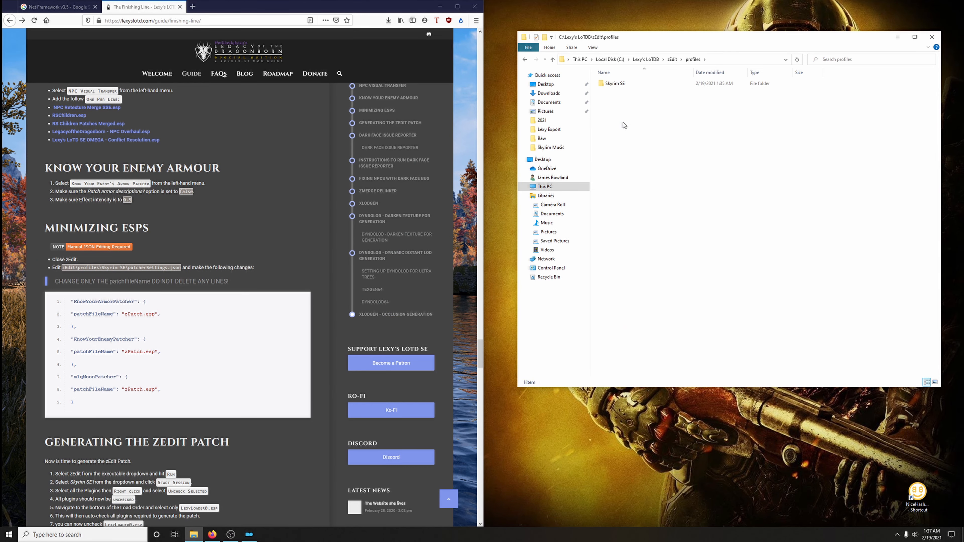
double_click(631, 84)
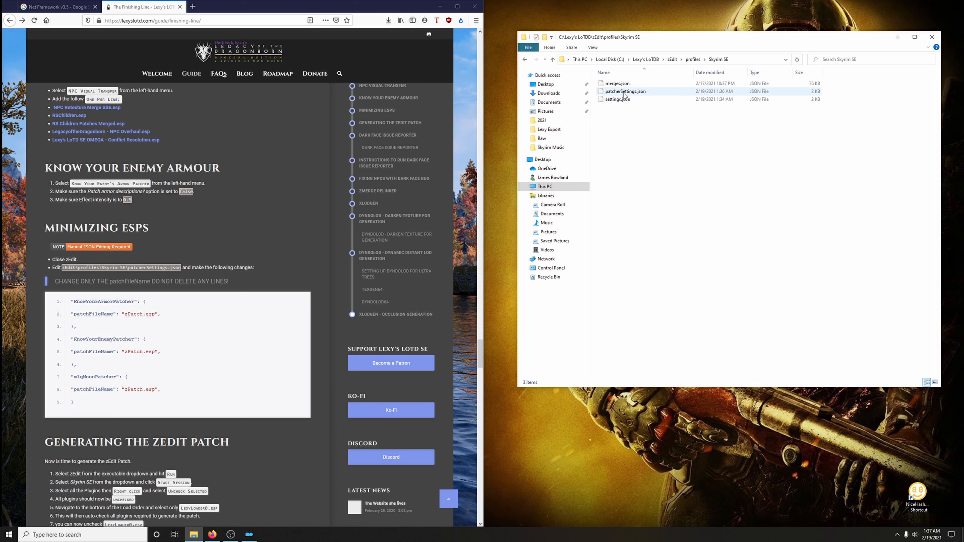
Open patcherSettings.json in Notepad and move its window clear of the guide's Minimizing ESPs instructions.
double_click(642, 94)
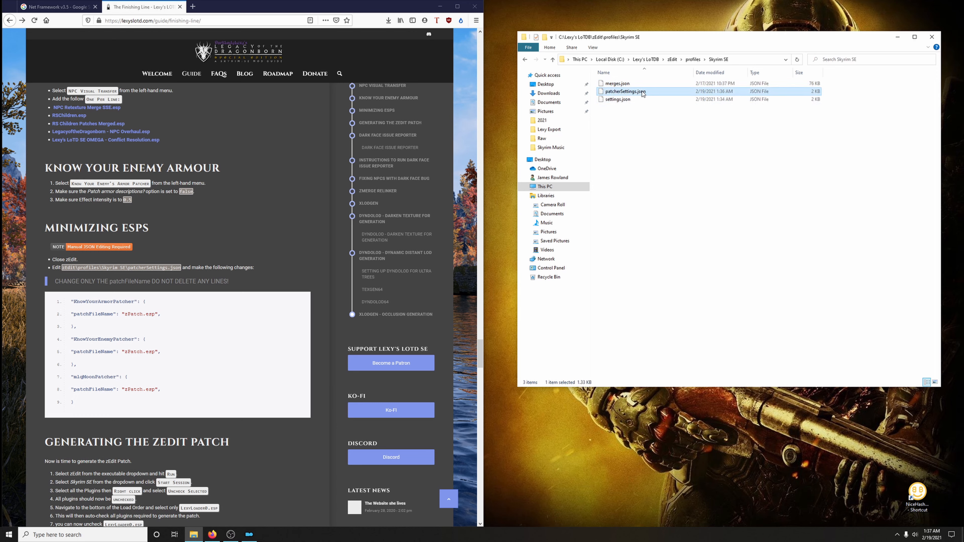
left_click(433, 185)
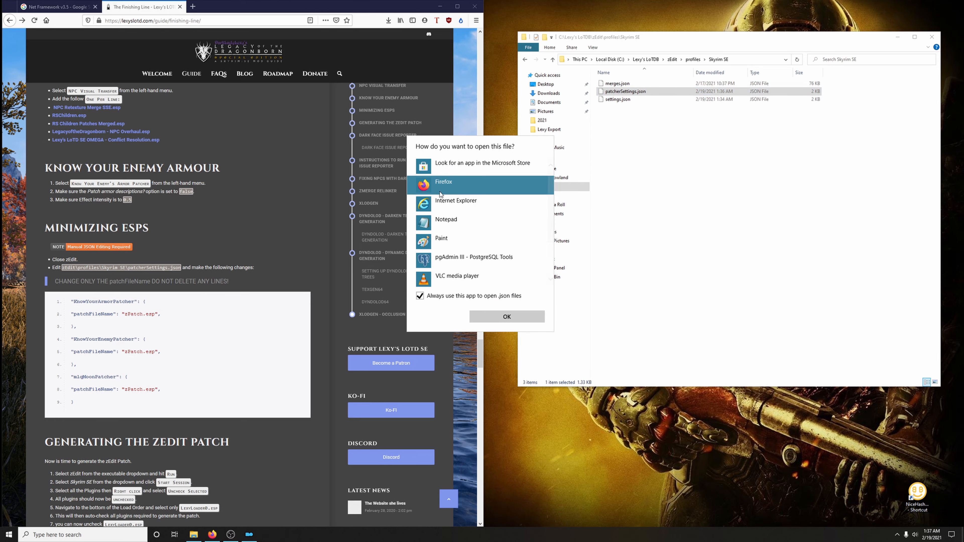
left_click(445, 220)
left_click(531, 317)
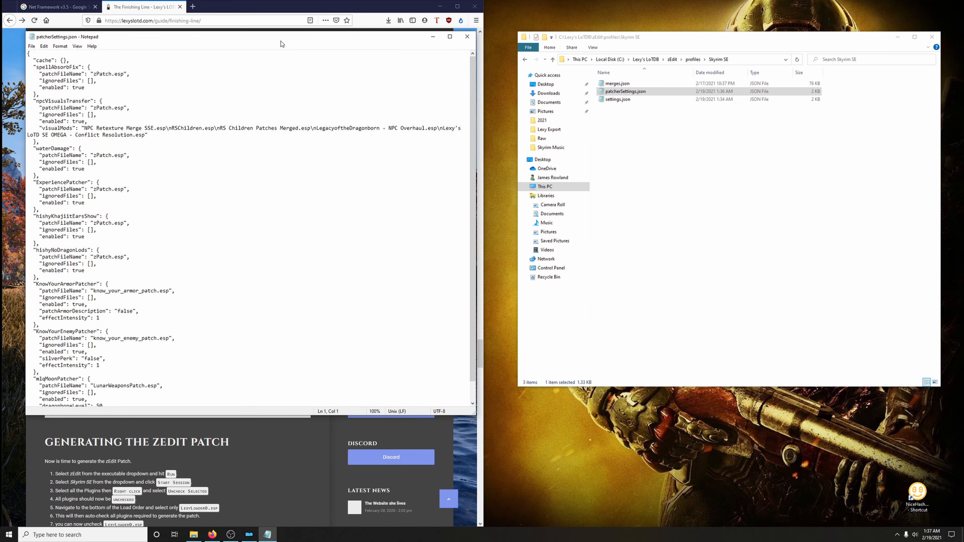
left_click_drag(282, 39, 690, 42)
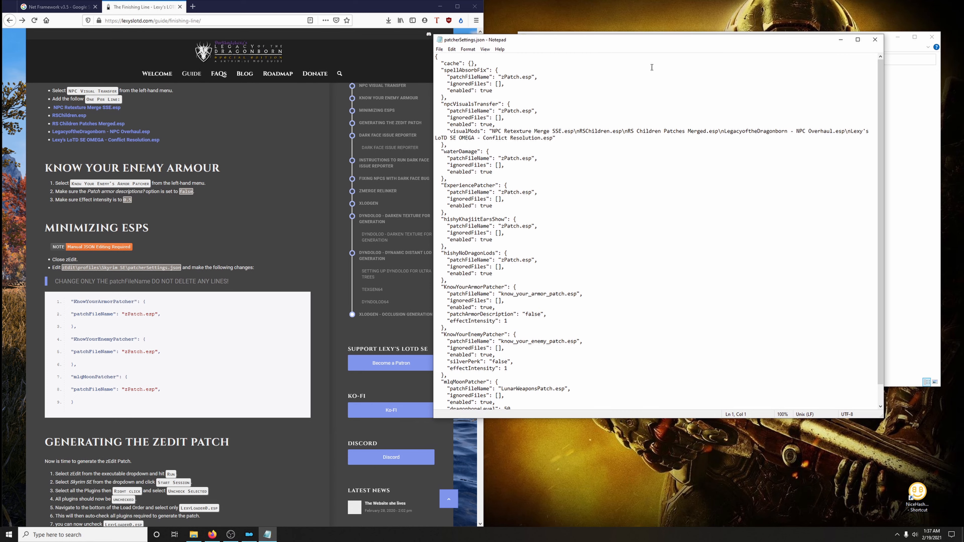
Copy "zPatch.esp" from the guide's code block and make it the patchFileName of KnowYourEnemyPatcher.
left_click_drag(124, 315, 154, 314)
right_click(152, 313)
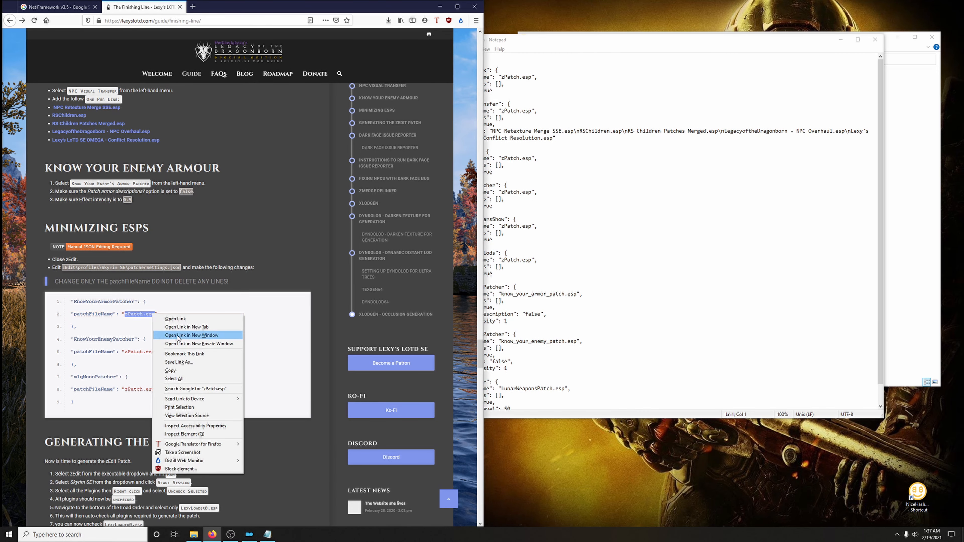
left_click(178, 370)
left_click(288, 264)
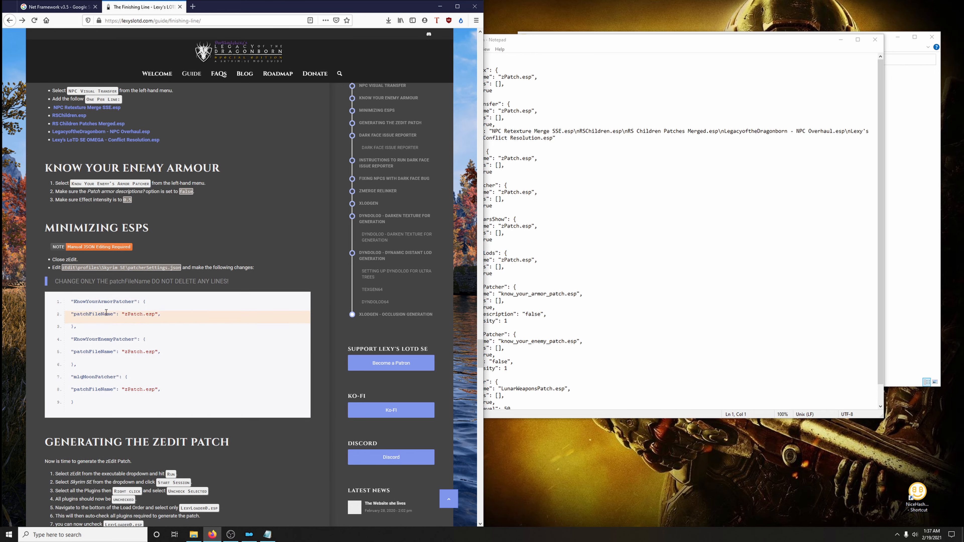
left_click(680, 41)
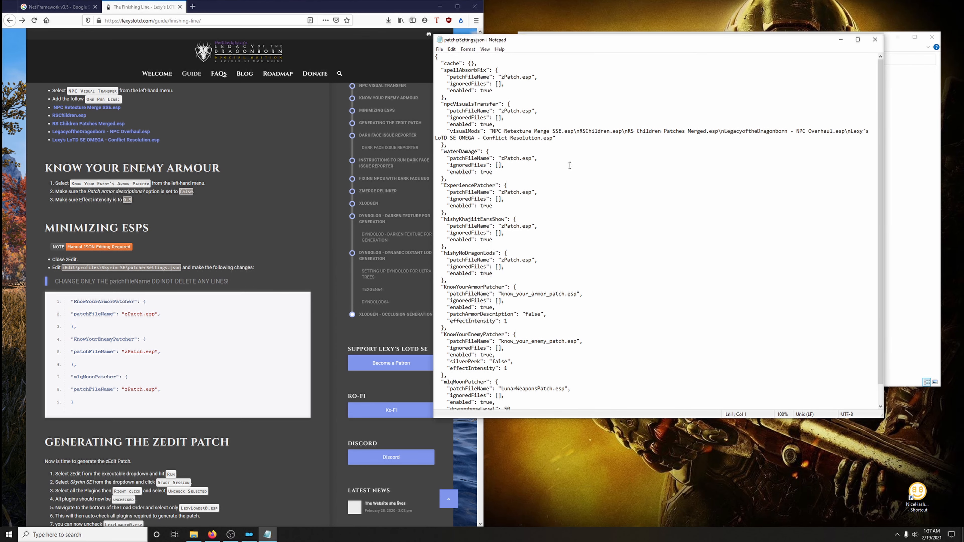
scroll(510, 336, "down", 1)
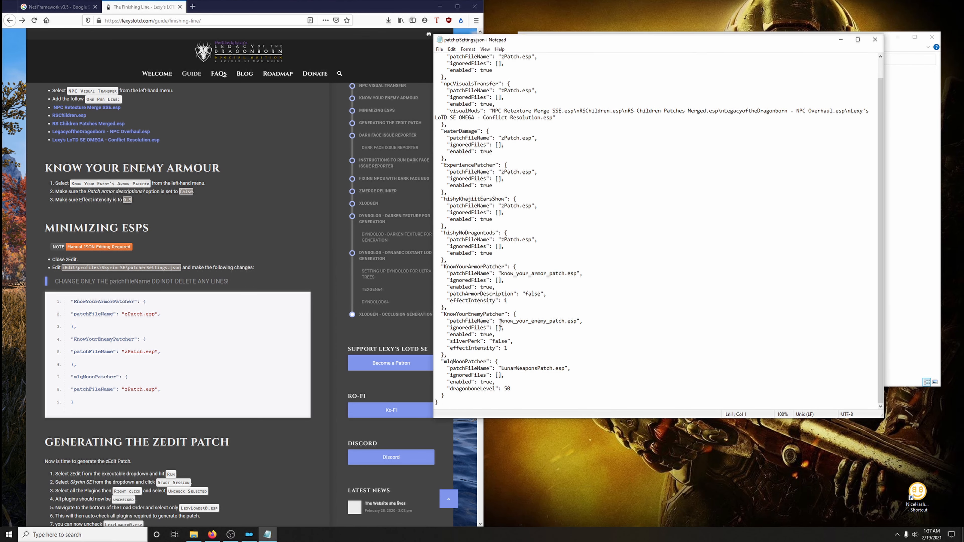
left_click_drag(500, 321, 575, 322)
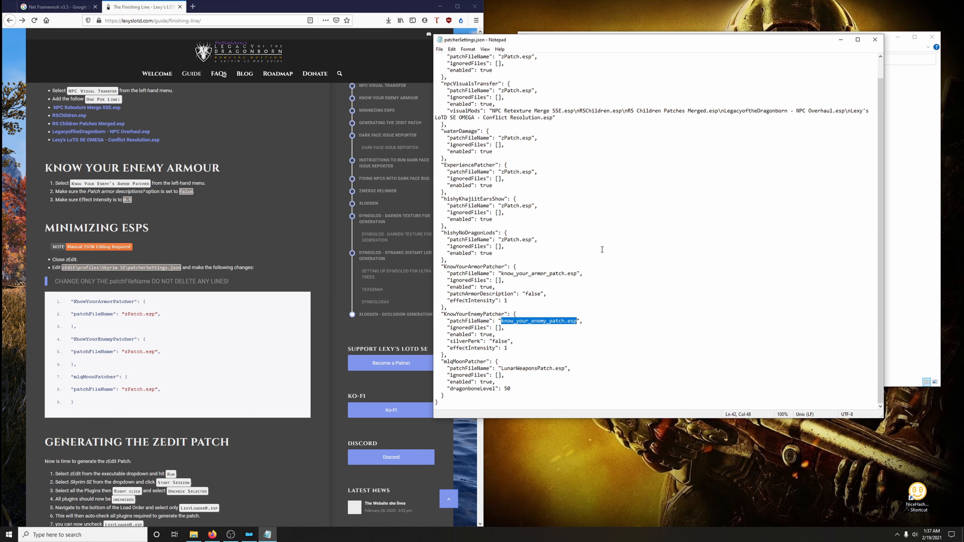
key("ctrl+v")
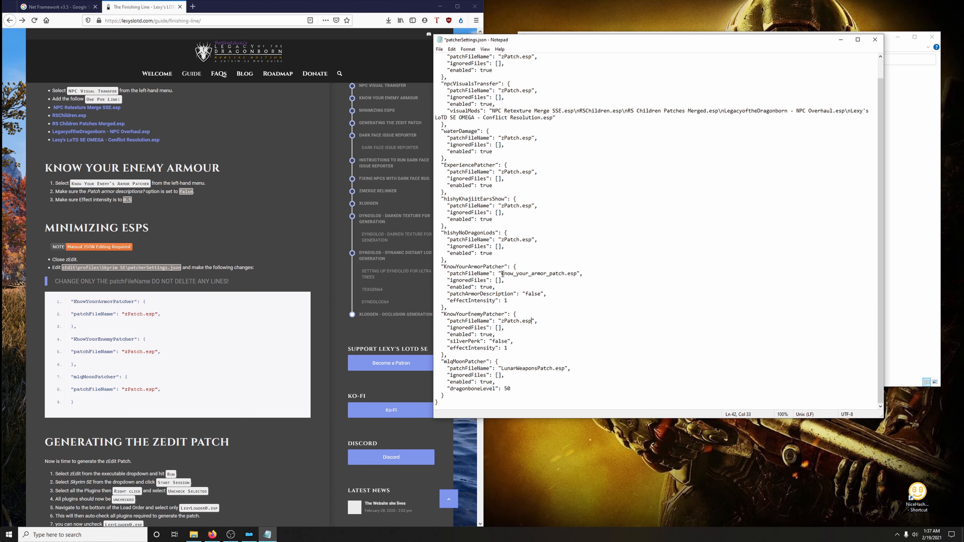
Replace the patchFileName of both KnowYourArmorPatcher and mlqMoonPatcher with "zPatch.esp".
left_click_drag(502, 273, 576, 274)
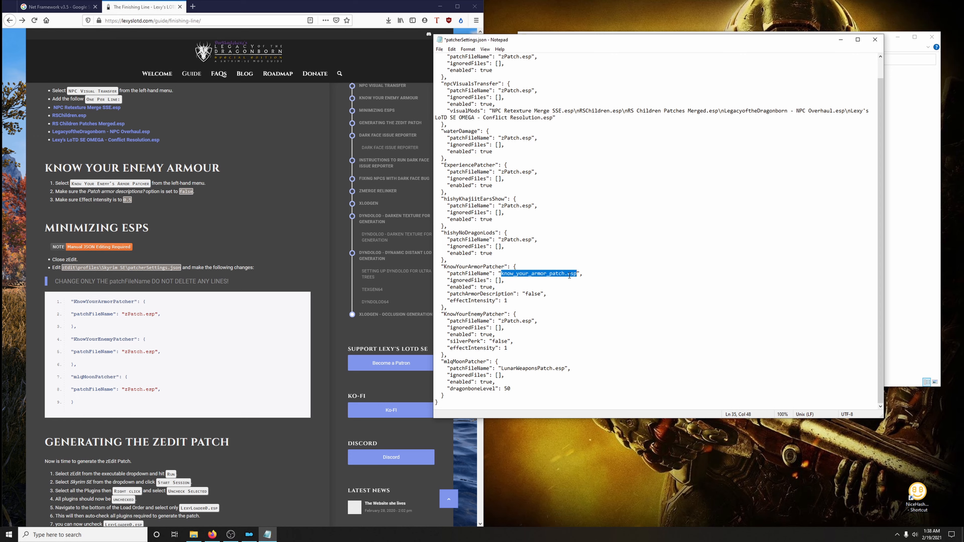
key("ctrl+v")
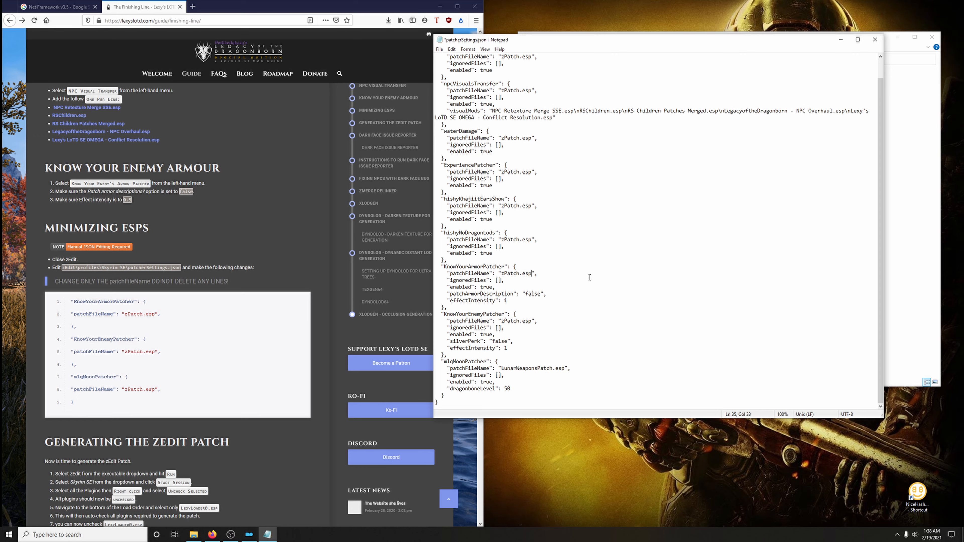
scroll(106, 376, "down", 1)
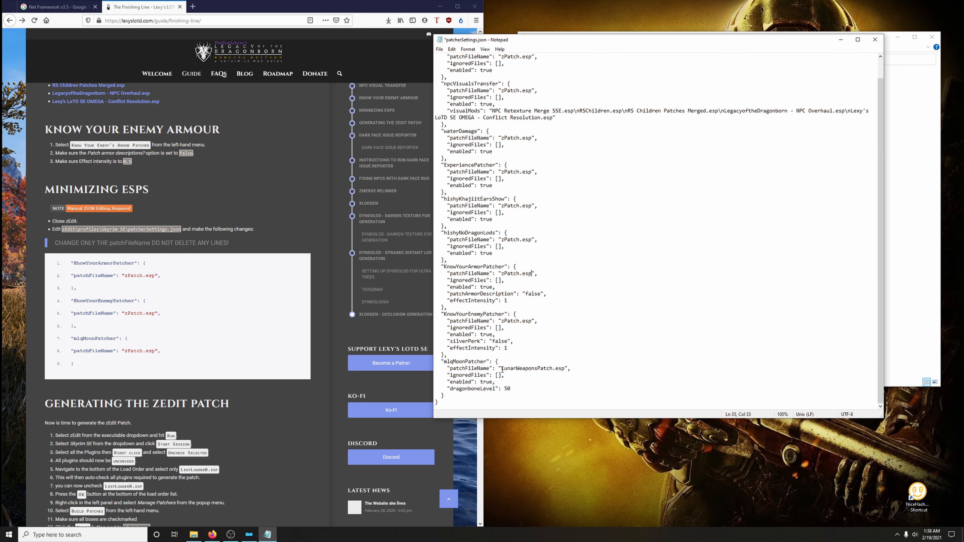
left_click_drag(501, 368, 562, 369)
key("ctrl+v")
Save patcherSettings.json, then close it and the Skyrim SE profile folder.
left_click(440, 55)
left_click(438, 49)
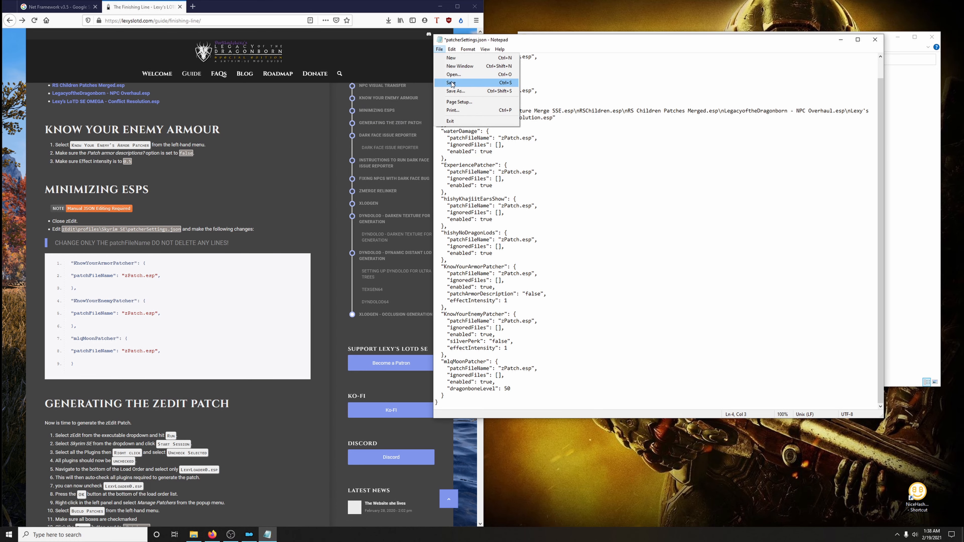
left_click(454, 114)
left_click(876, 39)
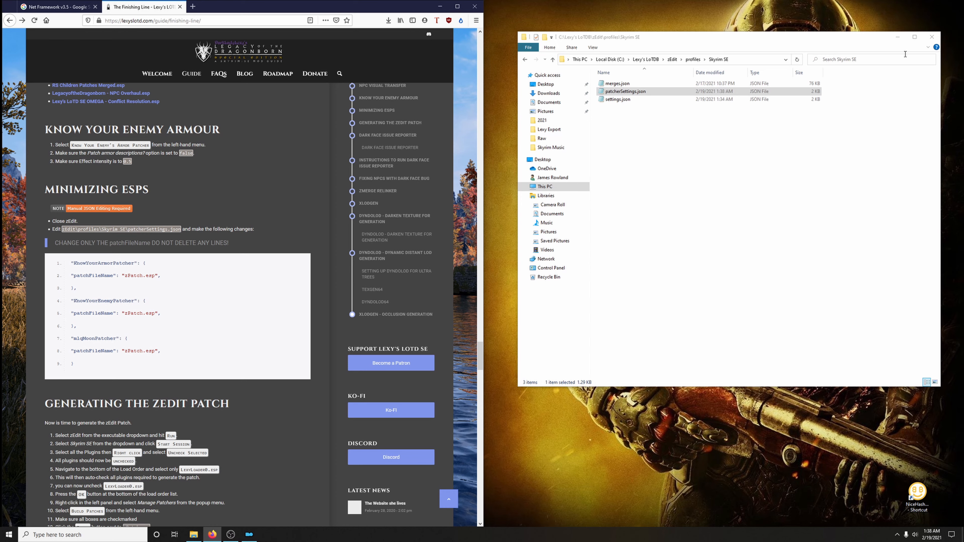
left_click(931, 37)
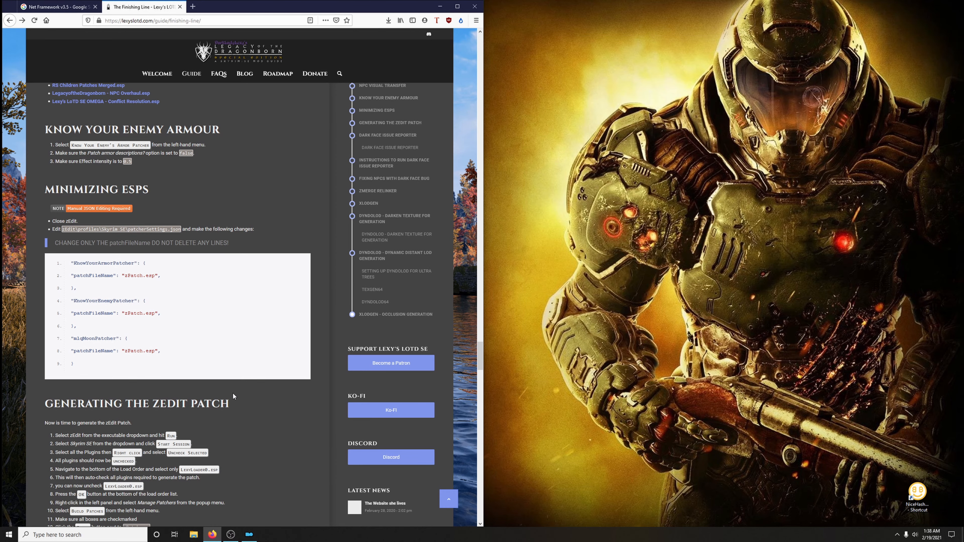
Following the guide's Generating the zEdit Patch section, run zEdit from Mod Organizer and start a Skyrim SE session.
scroll(232, 392, "down", 3)
scroll(256, 380, "down", 2)
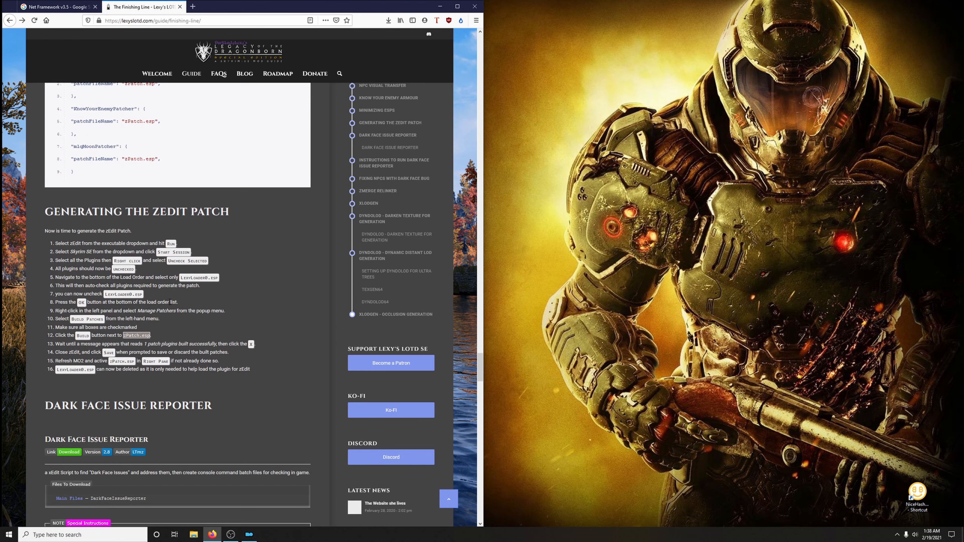
left_click(249, 535)
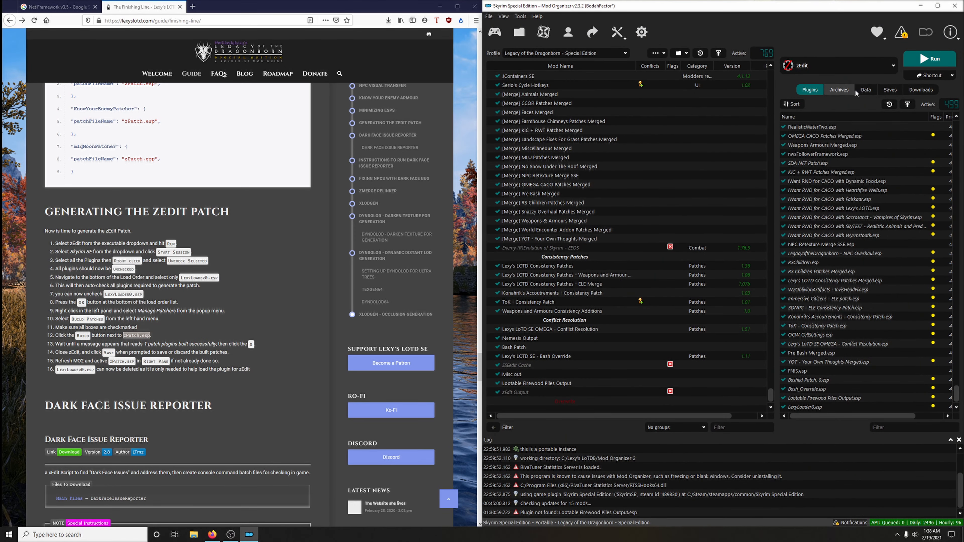
left_click(825, 68)
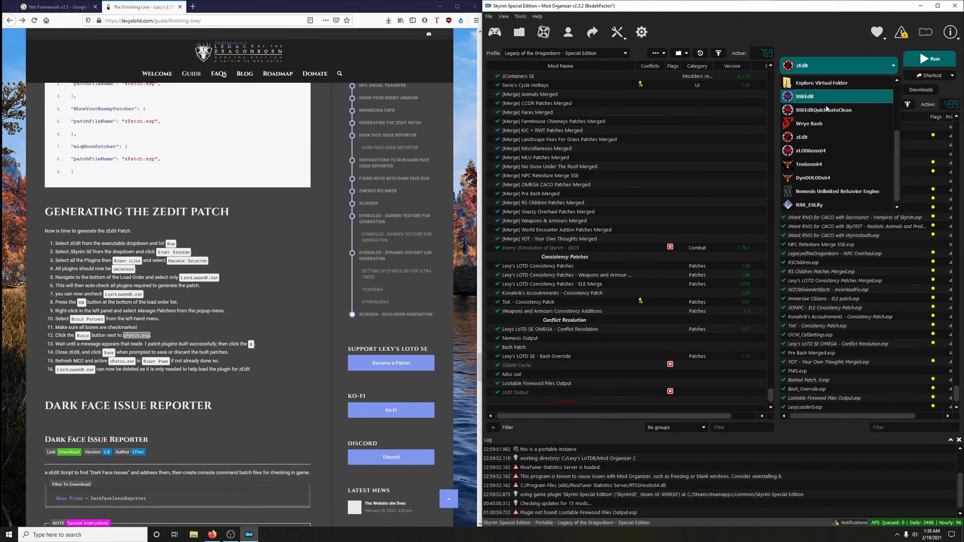
left_click(835, 137)
left_click(915, 61)
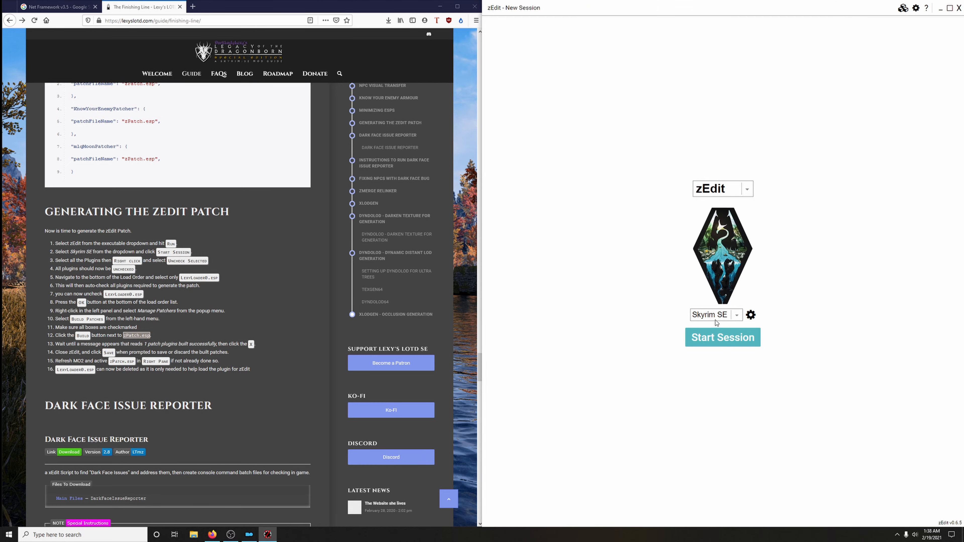
left_click(731, 338)
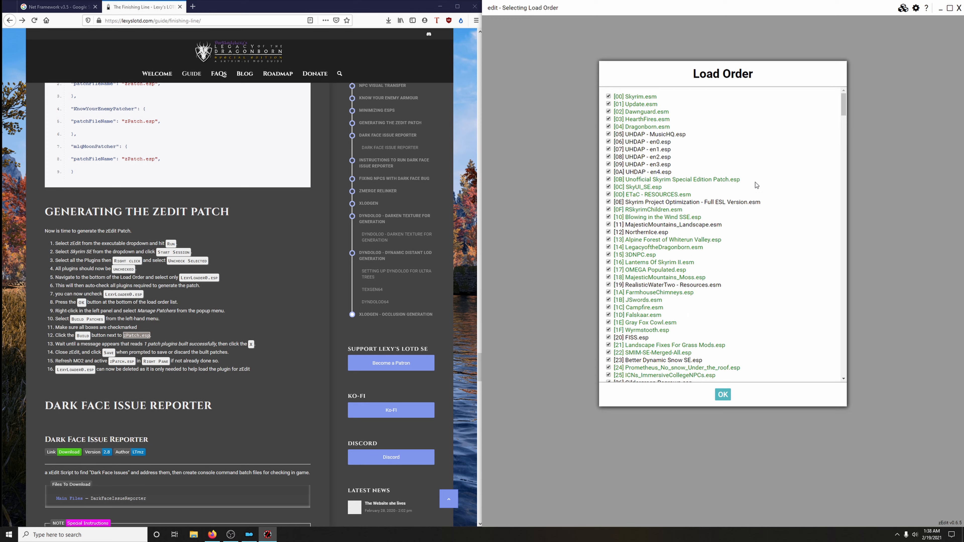
Select every plugin in the load order, from Skyrim.esm to LexyLoader0.esp, and uncheck them all.
left_click(640, 98)
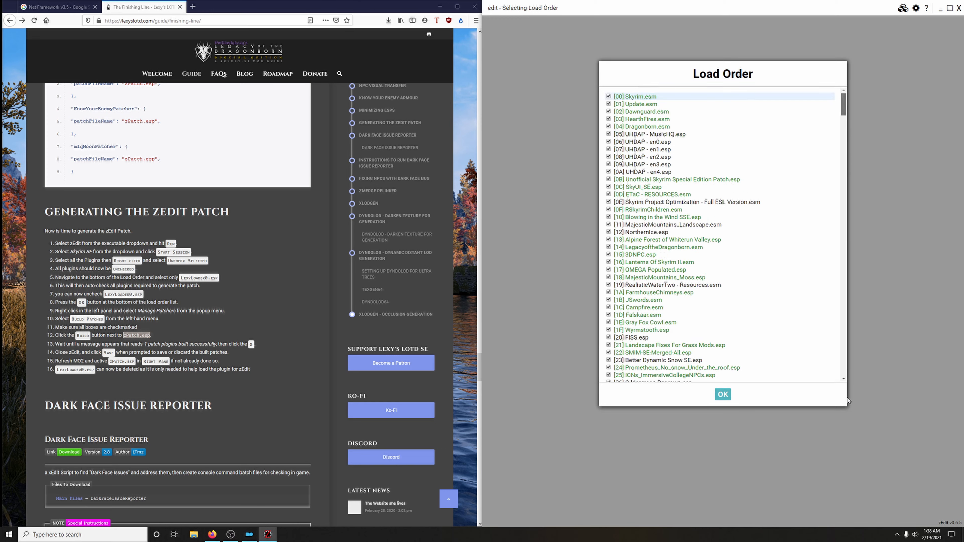
left_click_drag(845, 102, 843, 365)
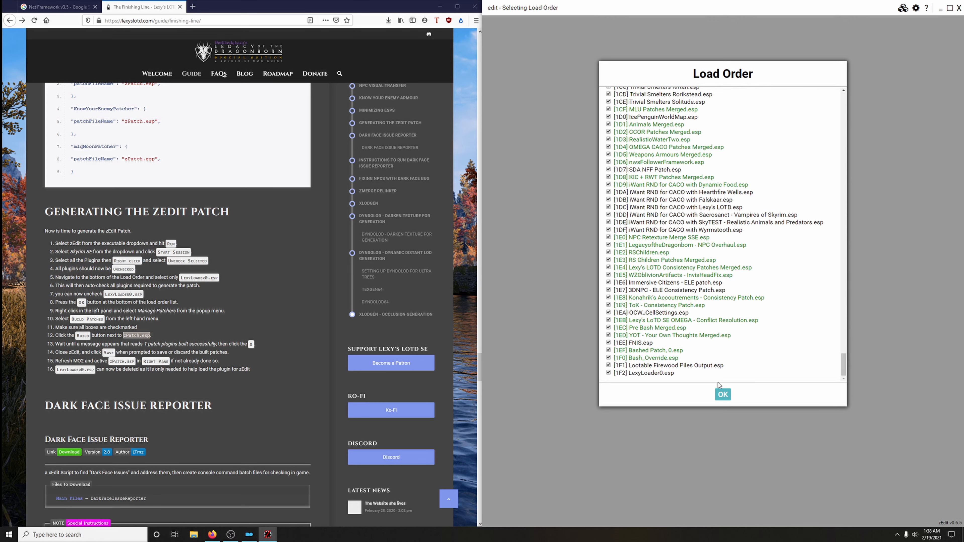
left_click(674, 374, "shift")
right_click(683, 315)
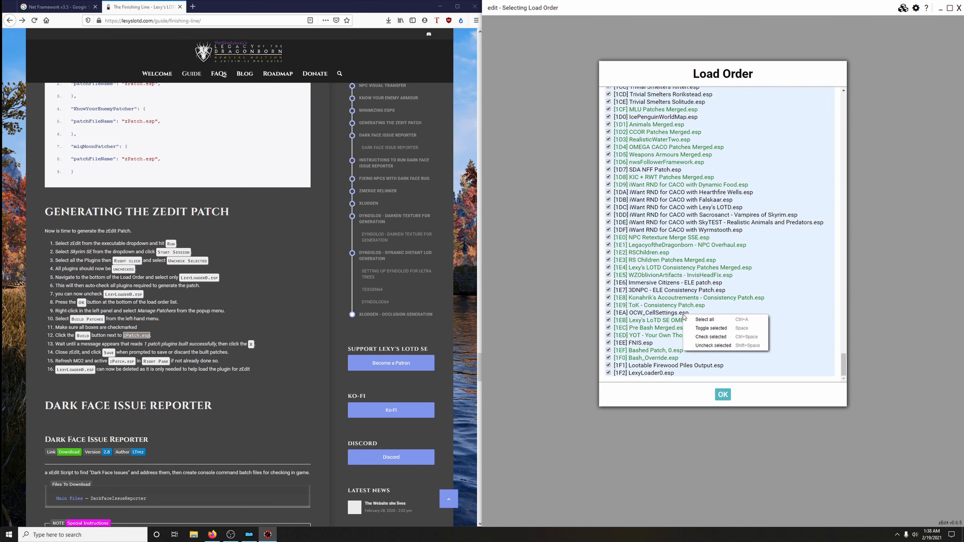
left_click(706, 346)
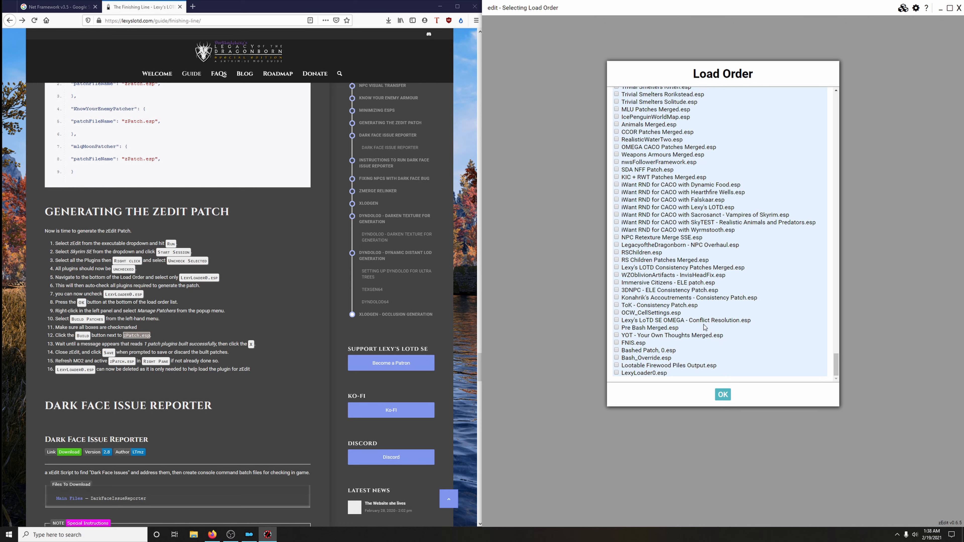
Check LexyLoader0.esp to enable its required plugins, uncheck it again, and load the resulting selection.
left_click(616, 372)
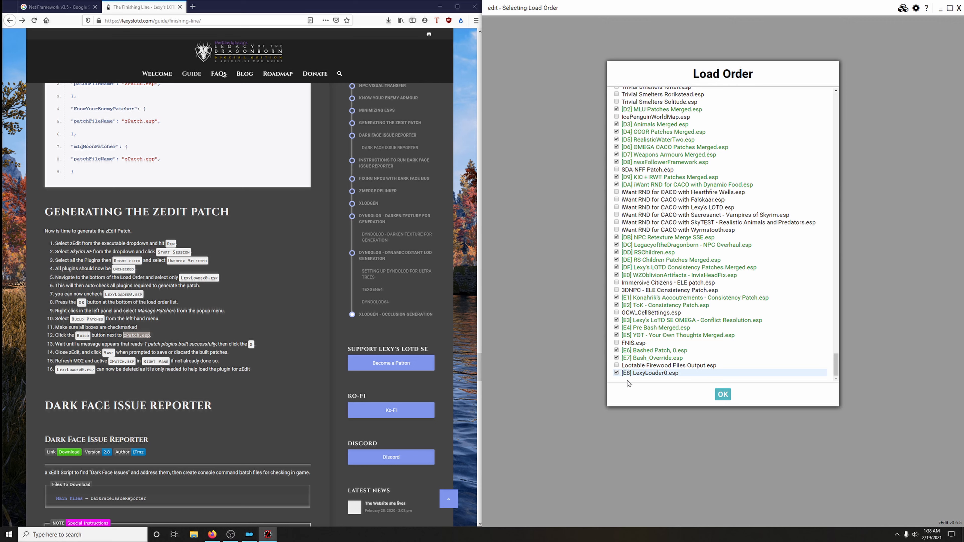
left_click(616, 374)
right_click(654, 375)
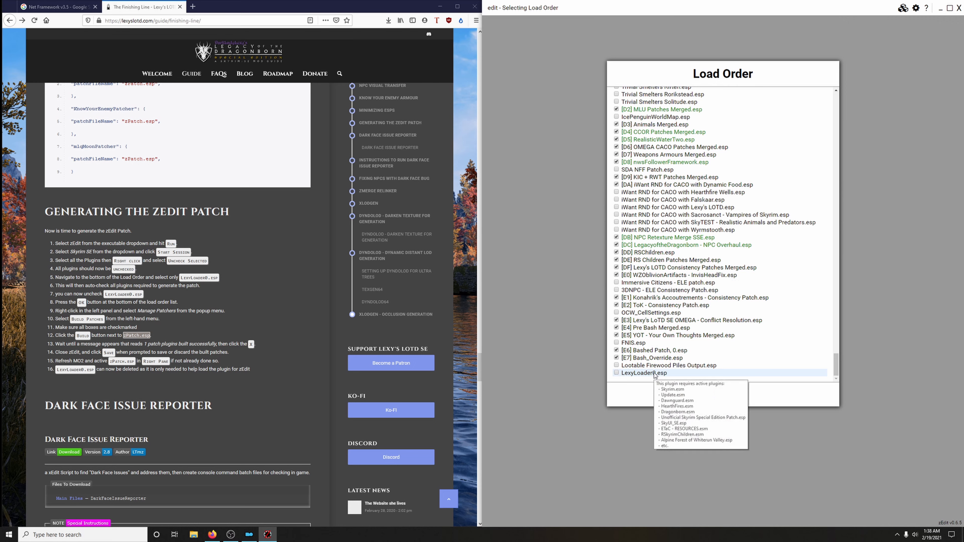
left_click(722, 394)
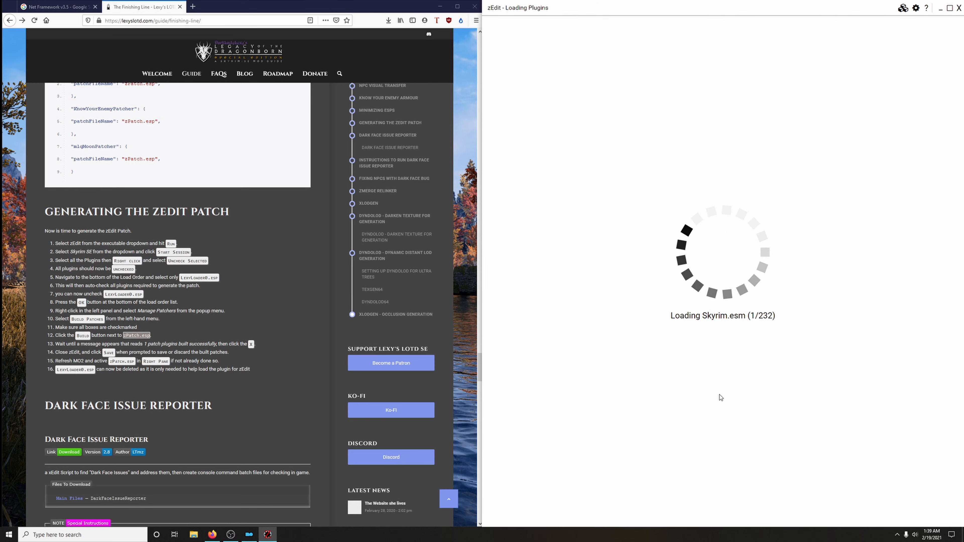
Open the patcher manager in zEdit, build zPatch.esp while showing the log, and close the finished build window.
right_click(550, 231)
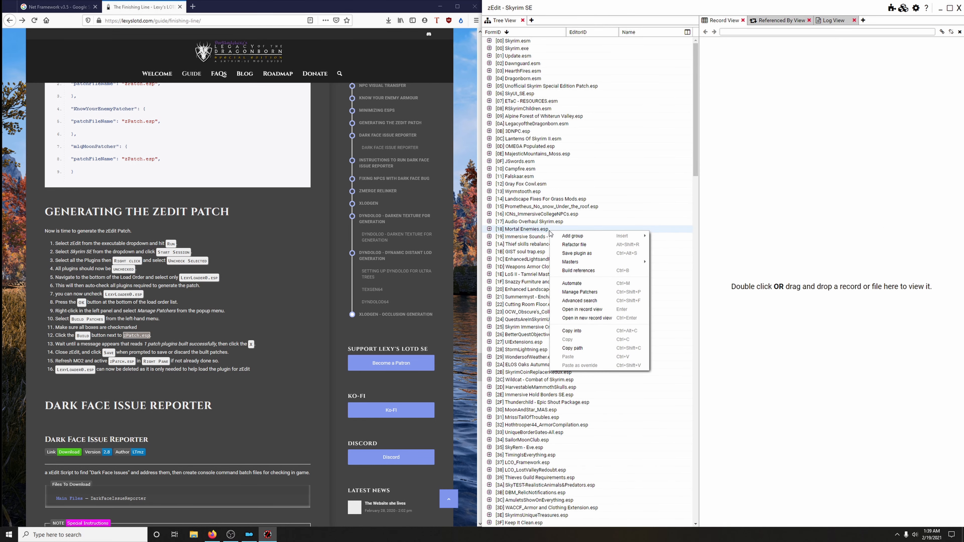
left_click(585, 292)
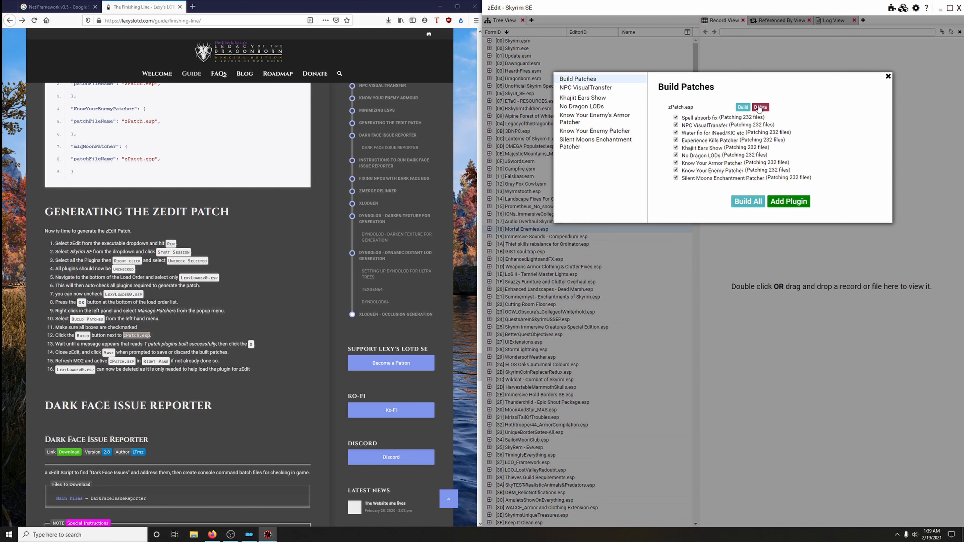
left_click(743, 108)
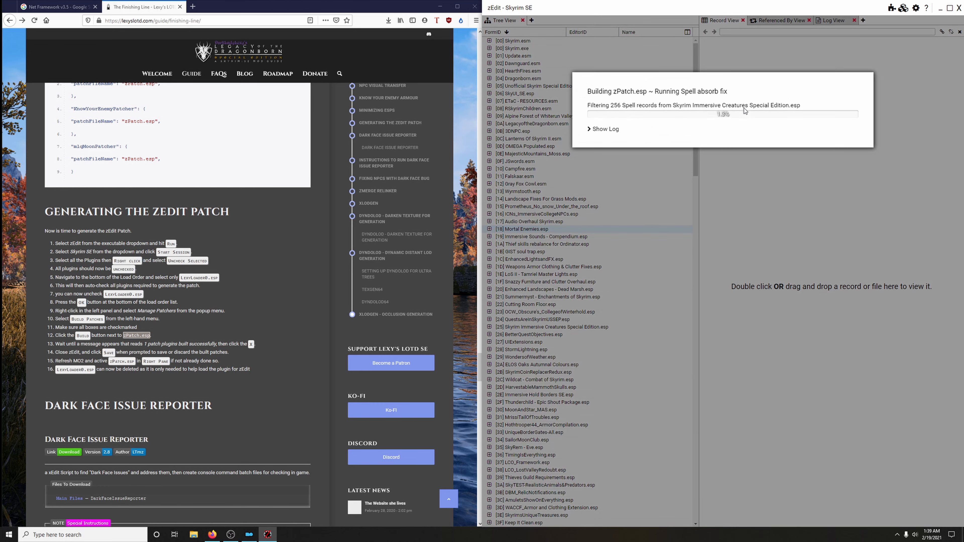
left_click(606, 130)
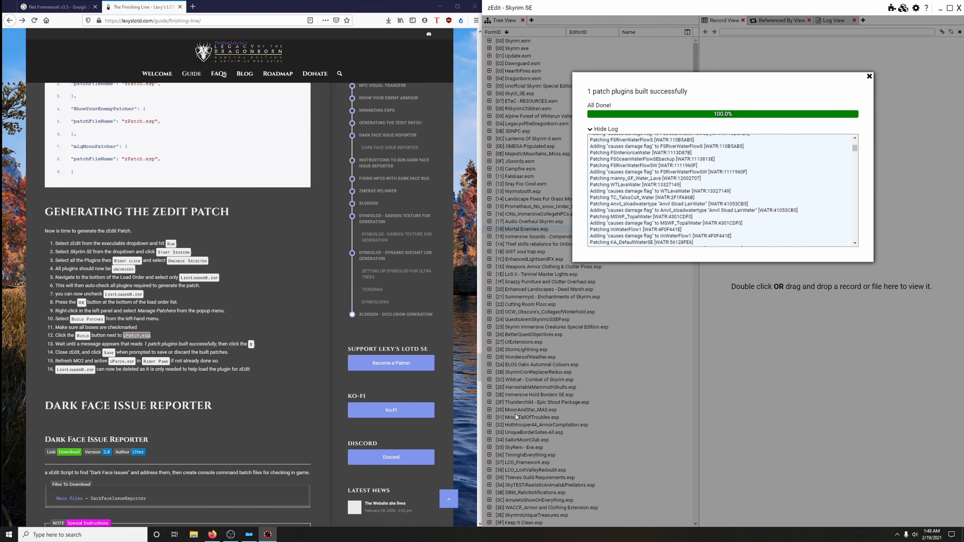
left_click(869, 76)
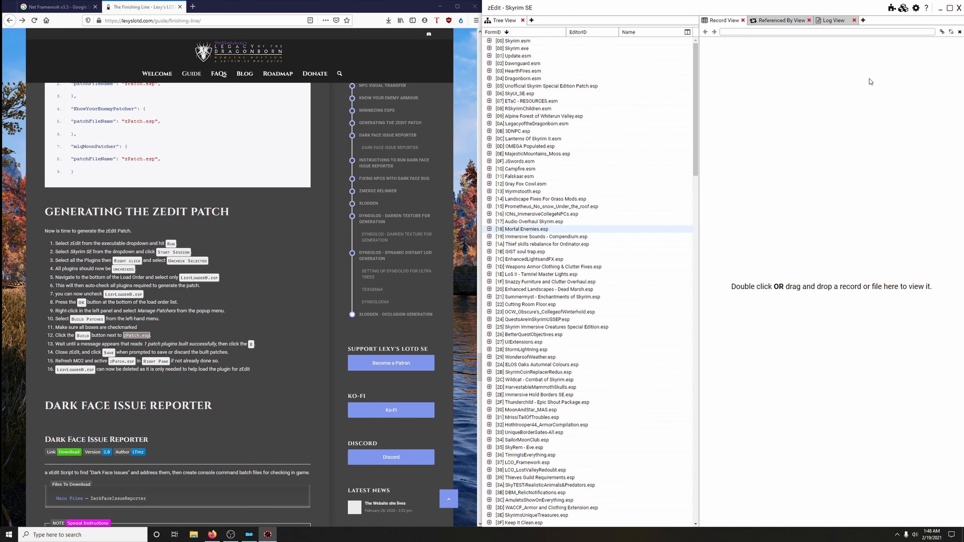
Exit zEdit saving the built zPatch.esp, and activate zPatch.esp in Mod Organizer's plugin list.
left_click(958, 8)
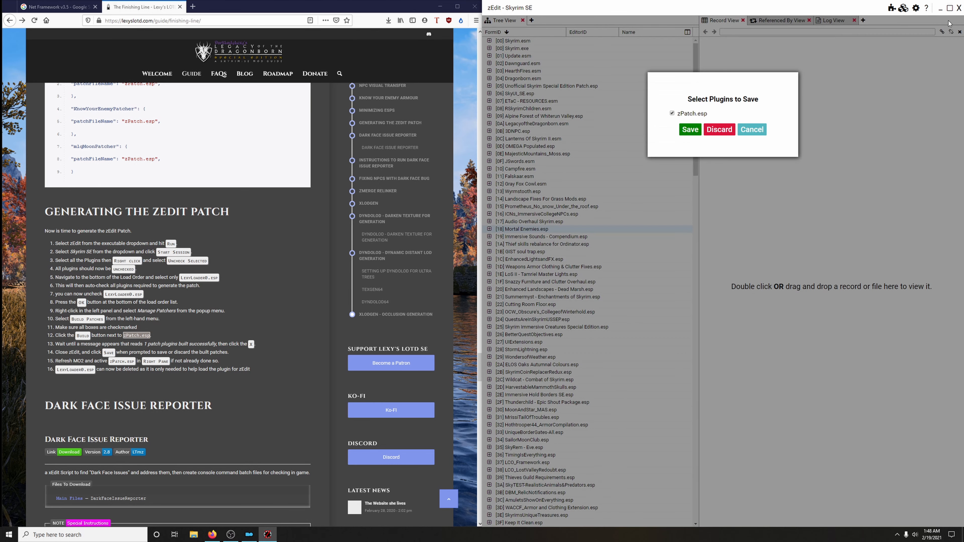
left_click(689, 130)
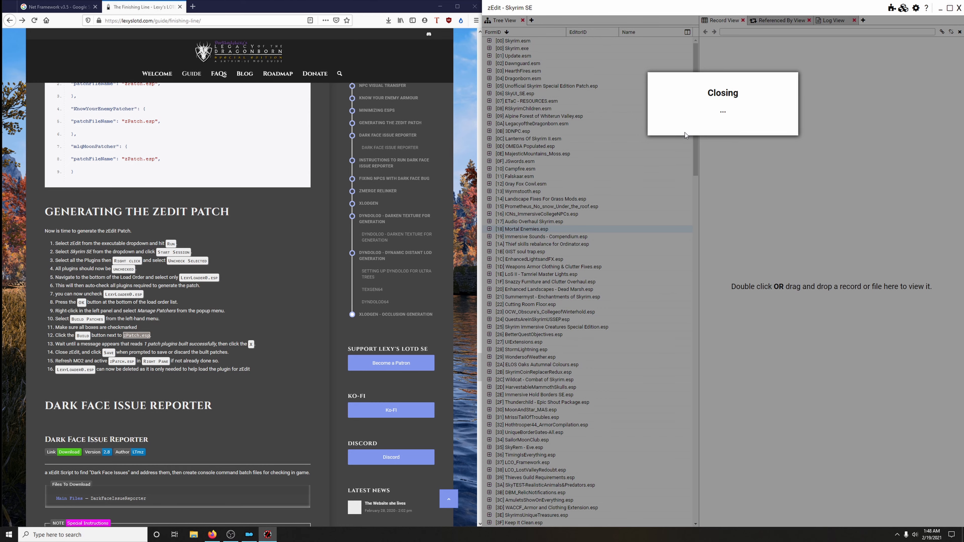
scroll(831, 328, "down", 1)
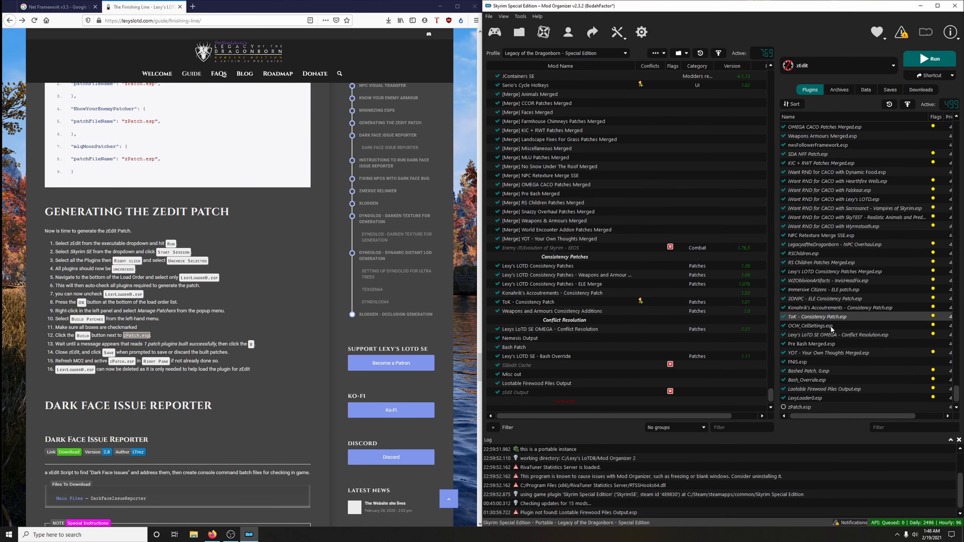
left_click(783, 407)
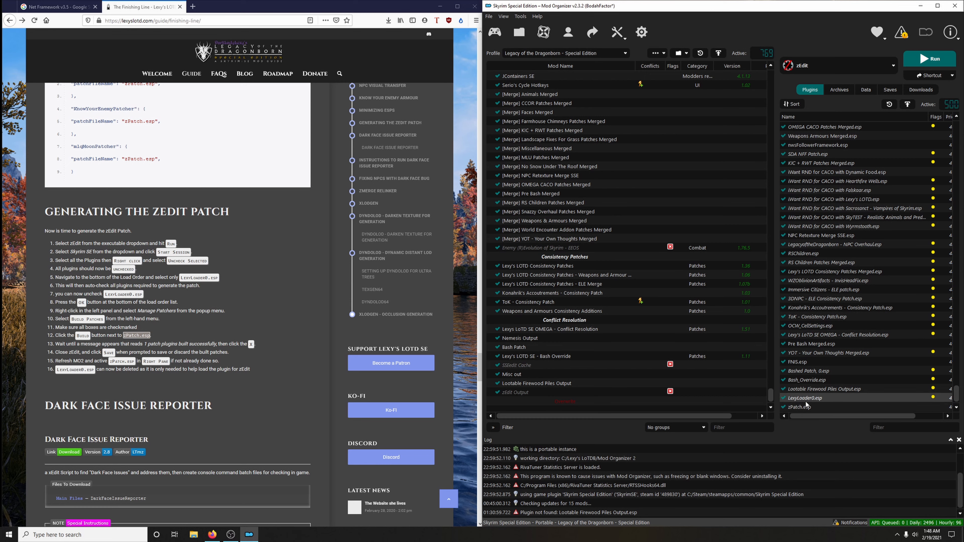
Open Mod Organizer's Overwrite folder in Explorer and delete LexyLoader0.esp from it.
left_click(566, 401)
right_click(565, 401)
left_click(597, 460)
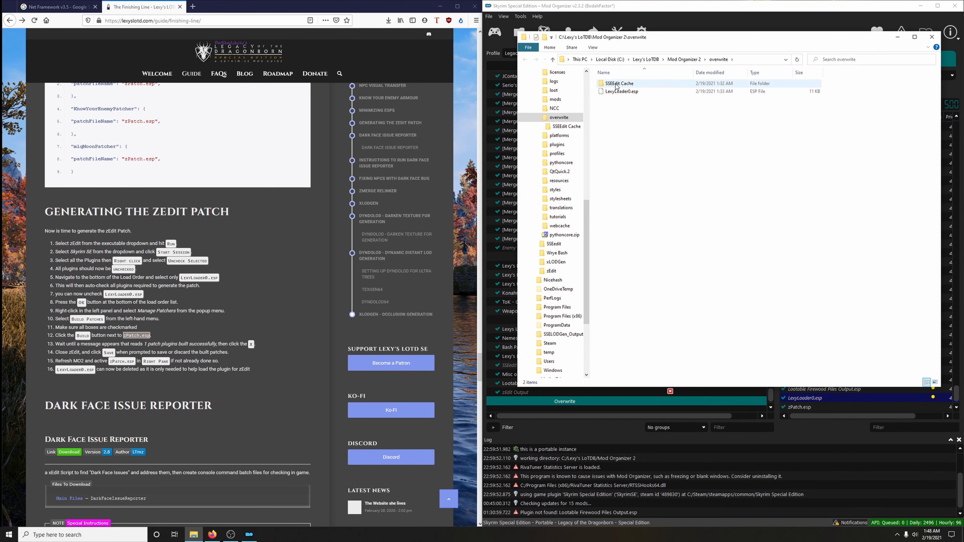
left_click(688, 91)
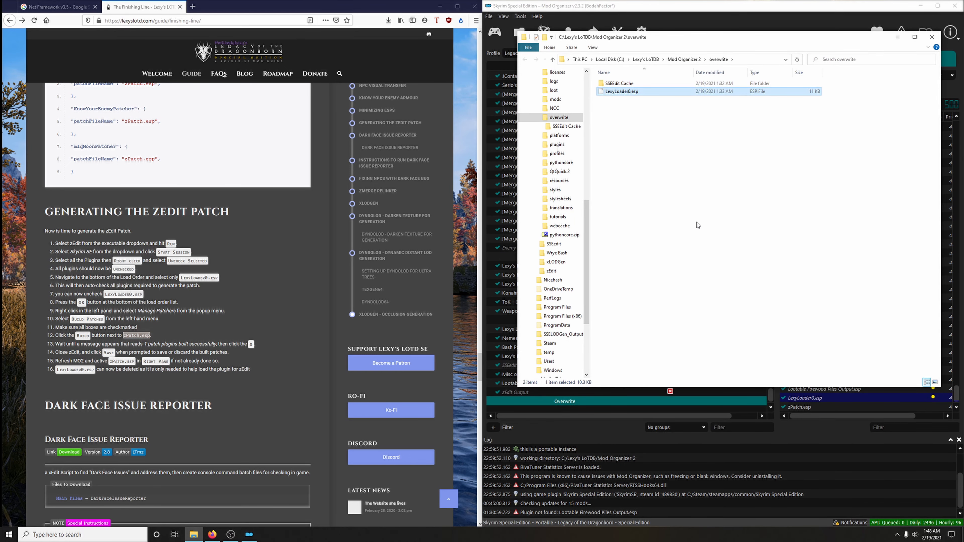
key("Delete")
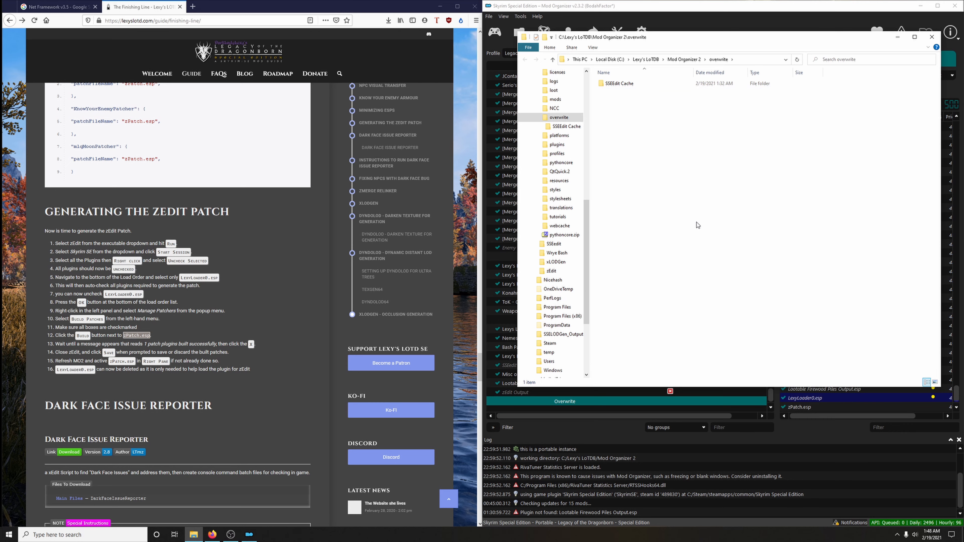
Move the SSEEdit Cache folder from Overwrite into the SSEedit Cache mod's folder, and refresh the mod list.
left_click(617, 85)
right_click(617, 87)
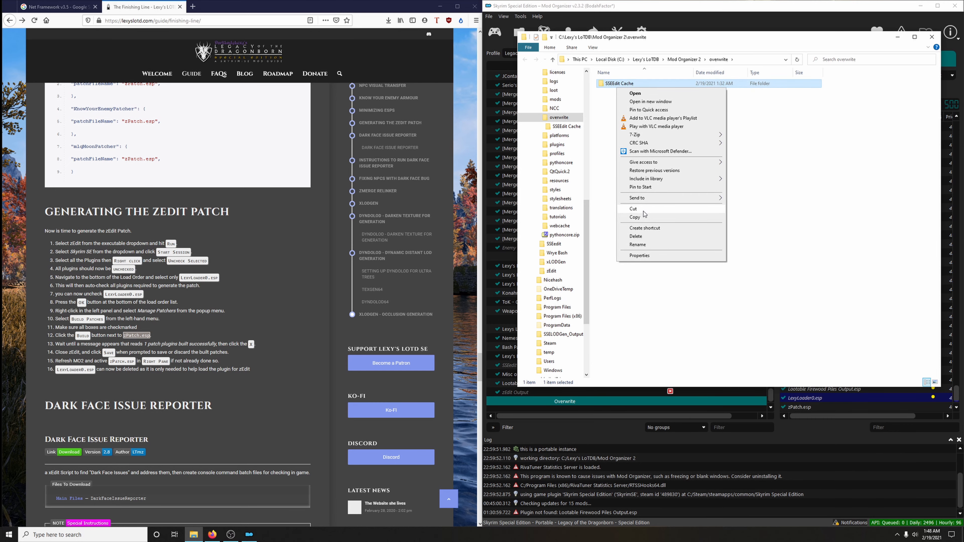
key("Escape")
left_click(931, 37)
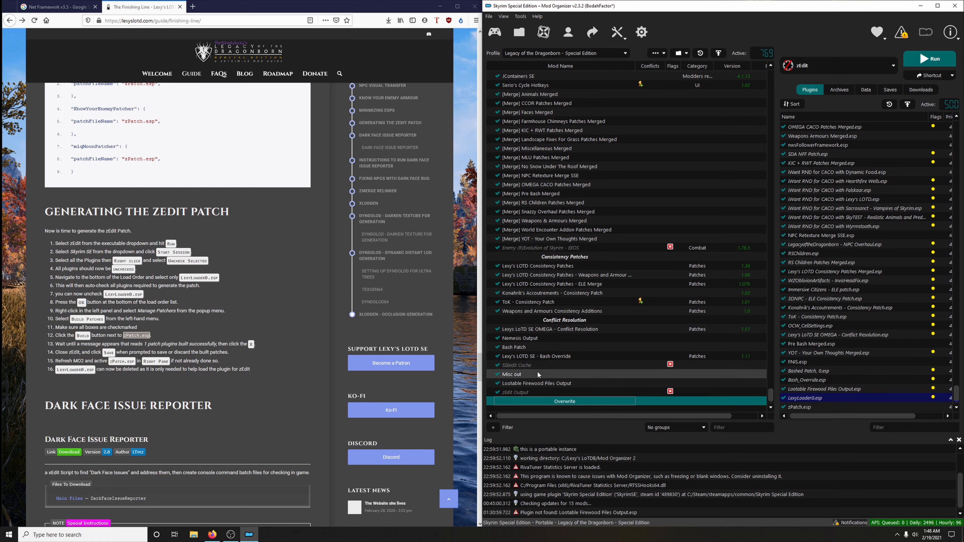
left_click(533, 365)
right_click(533, 365)
left_click(553, 492)
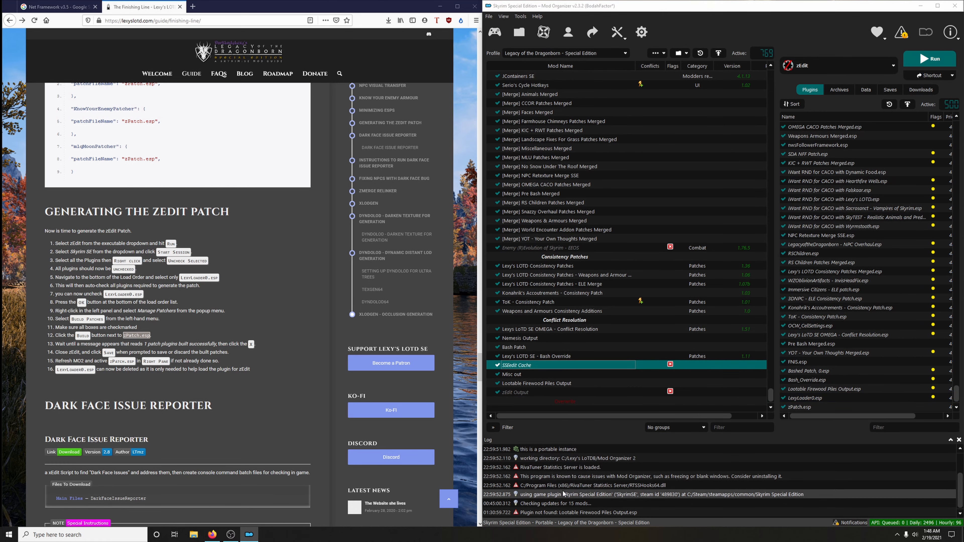
right_click(636, 241)
key("Escape")
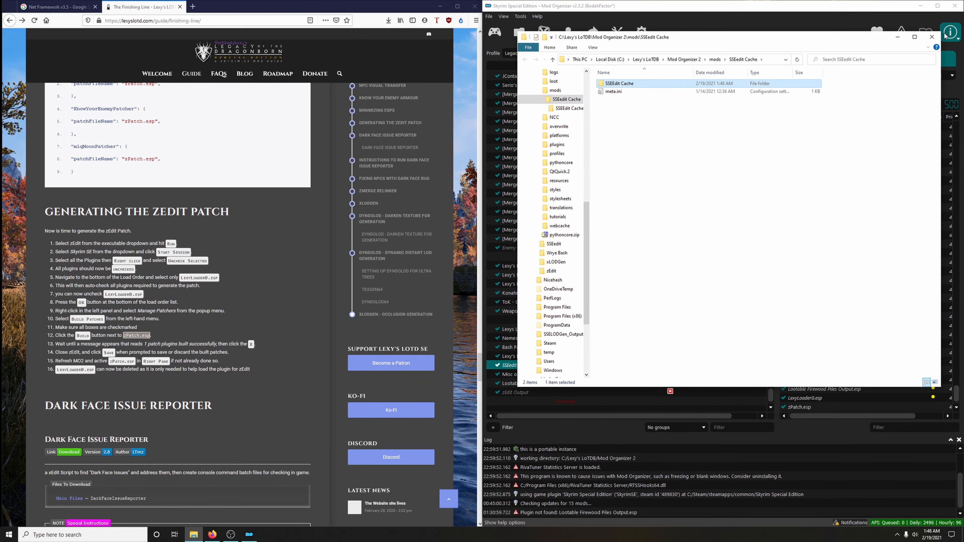
left_click(930, 37)
left_click(659, 55)
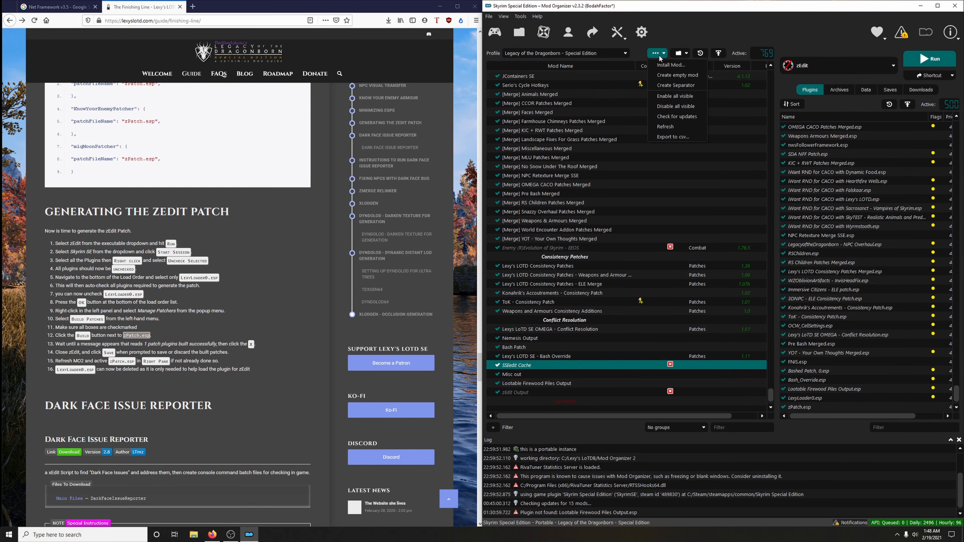
left_click(679, 127)
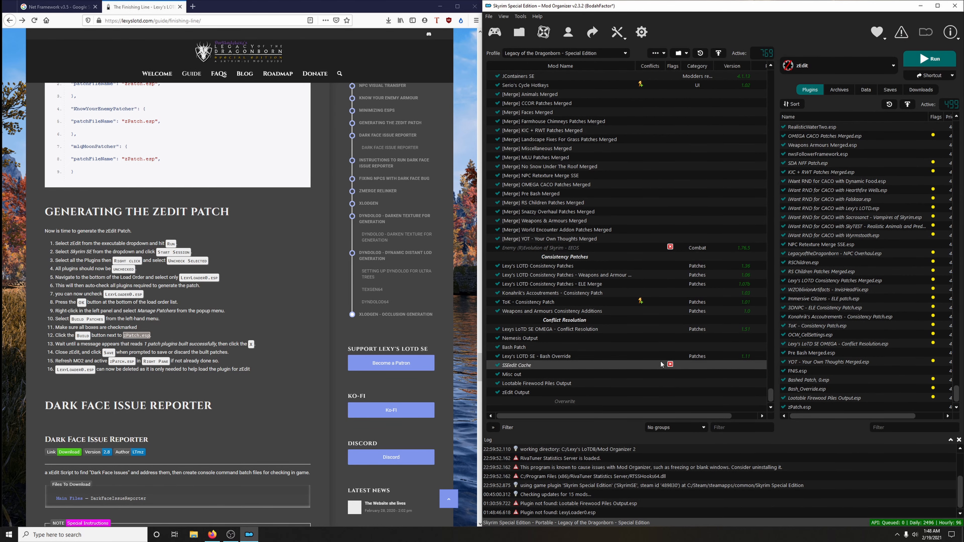
Following the guide's Dark Face Issue Reporter section, manually download the main DarkFaceIssueReporter file from Nexus Mods and close its page.
scroll(151, 343, "down", 6)
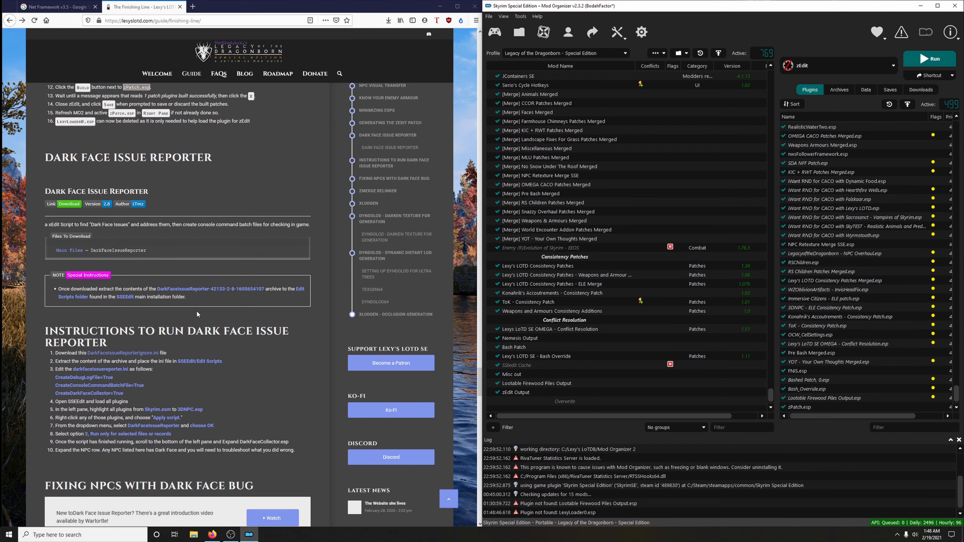
scroll(237, 309, "up", 2)
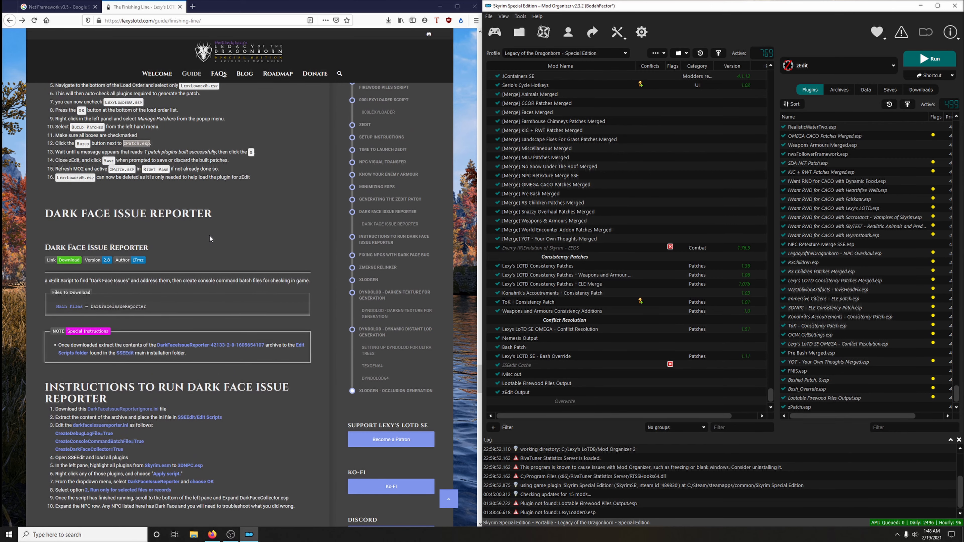
scroll(263, 225, "down", 2)
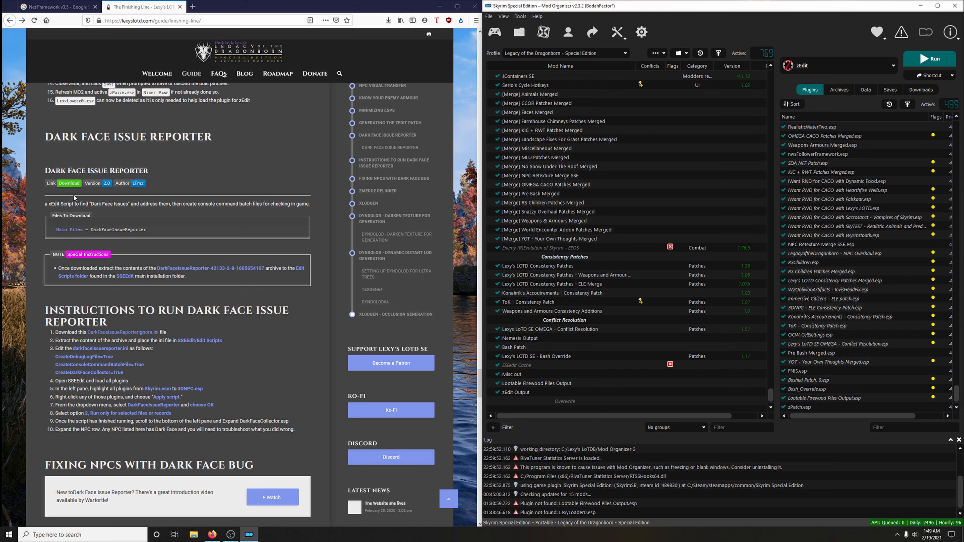
left_click(70, 183)
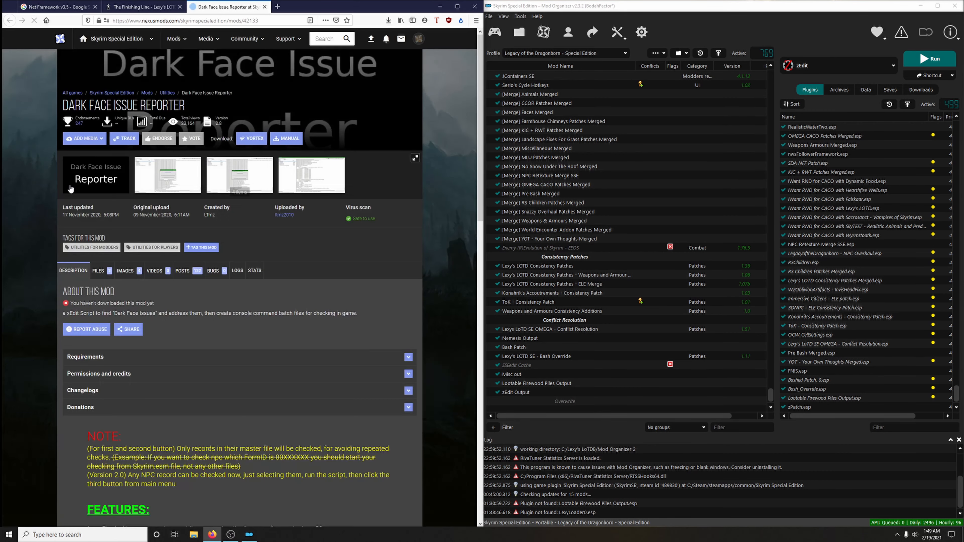
left_click(102, 270)
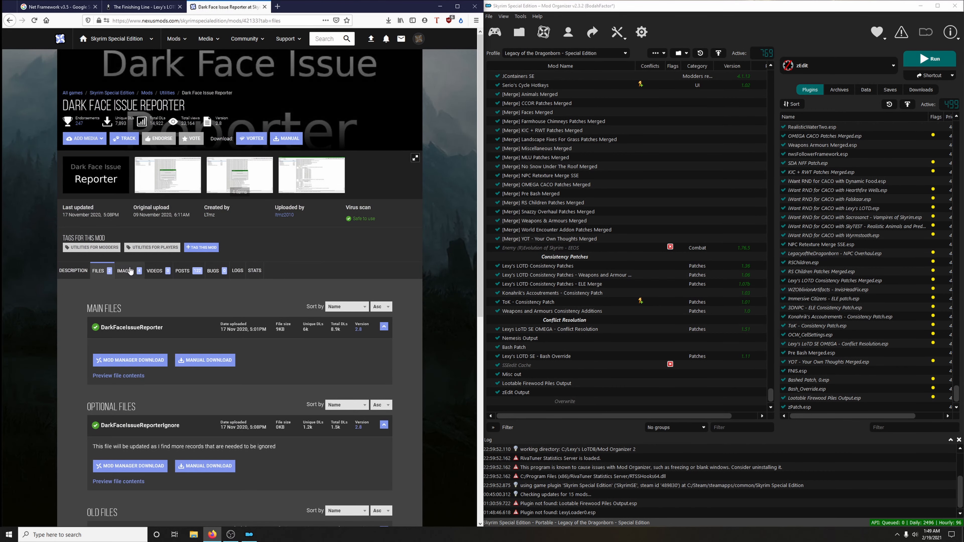
scroll(114, 270, "down", 3)
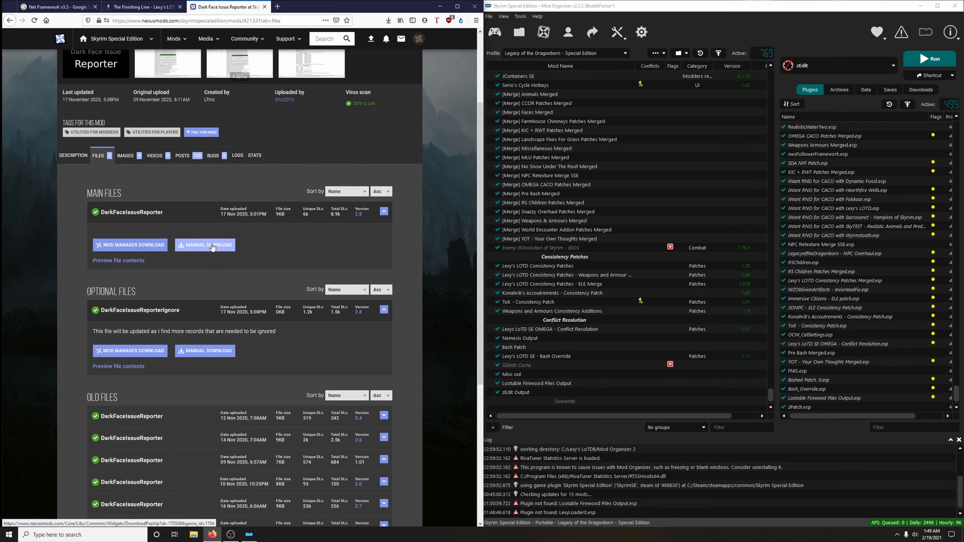
left_click(204, 246)
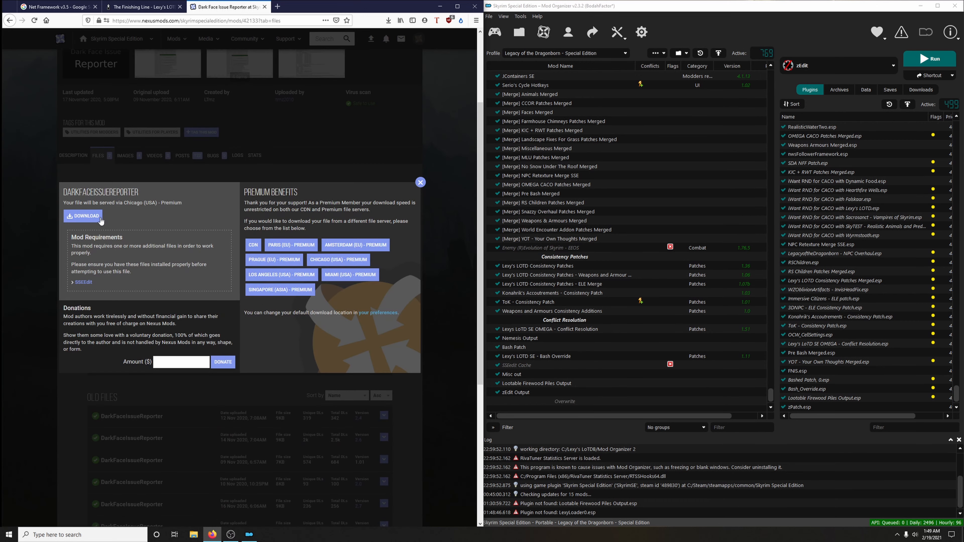
left_click(406, 239)
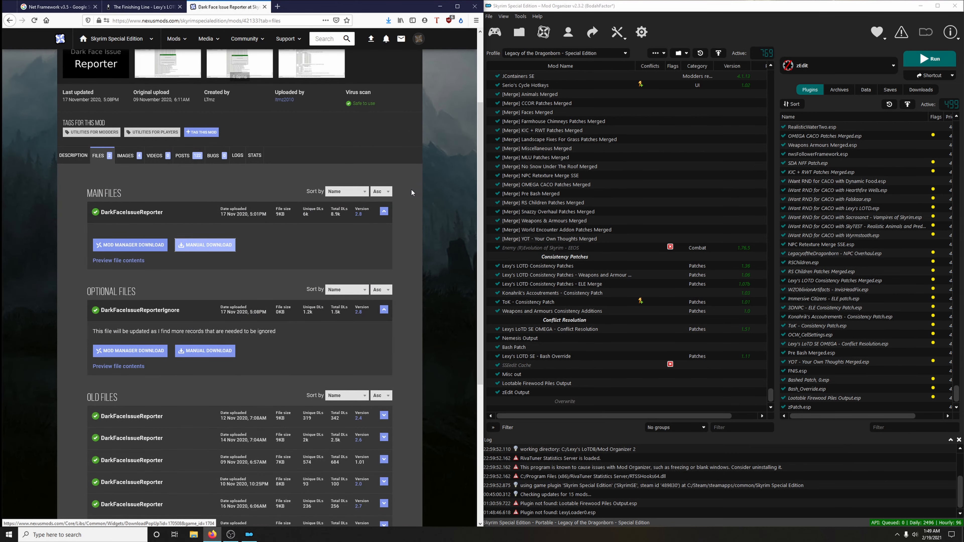
left_click(264, 6)
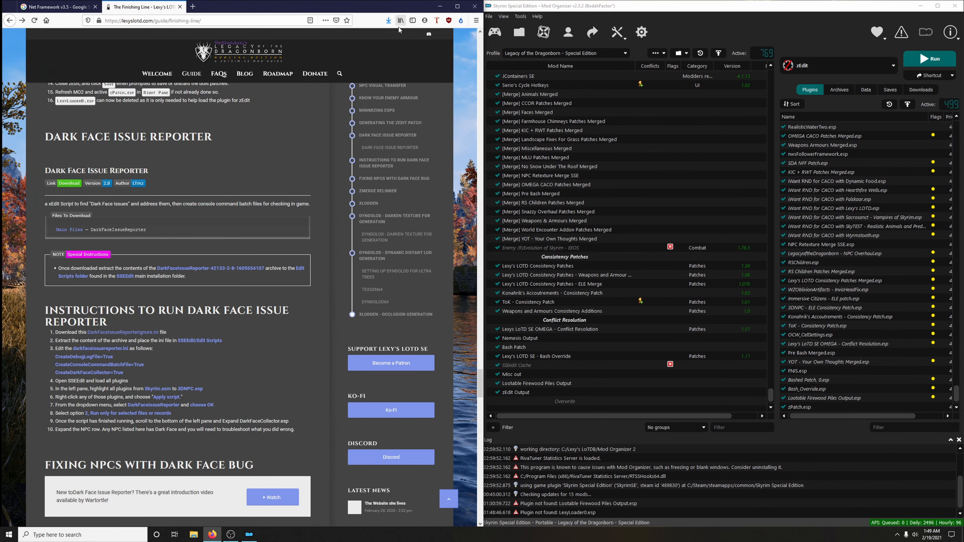
Show the downloaded archive in its folder and open Lexy's LoTDB\SSEedit beside it, selecting the Edit Scripts folder.
left_click(388, 20)
left_click(383, 38)
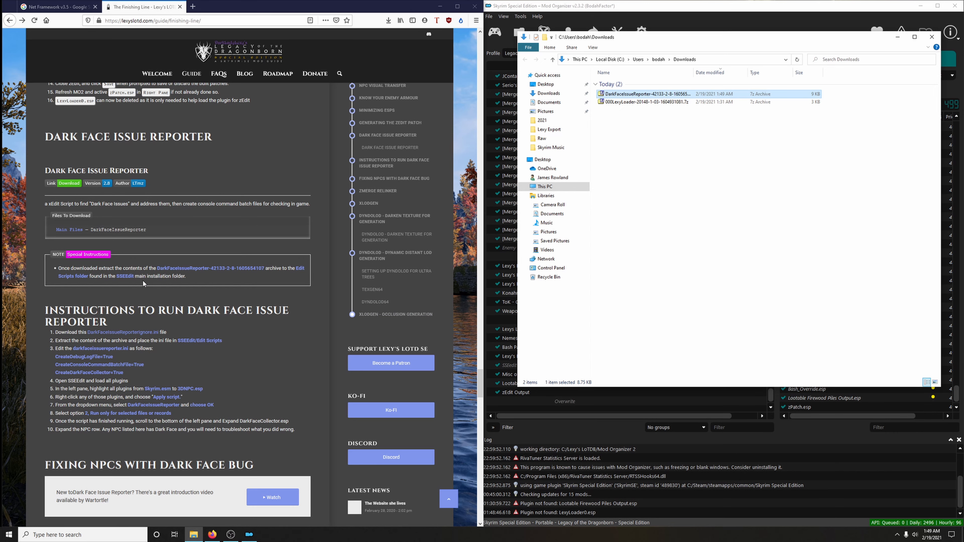
left_click(439, 6)
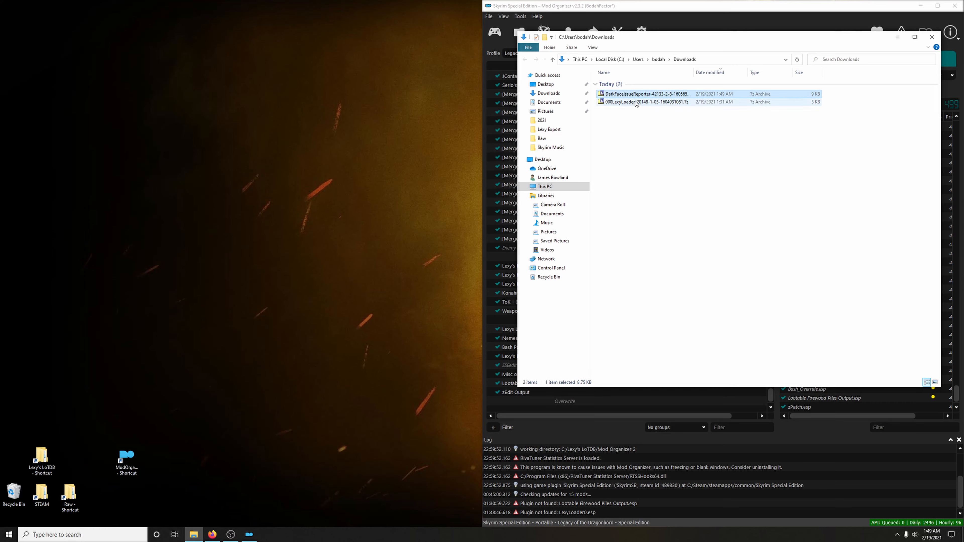
double_click(41, 457)
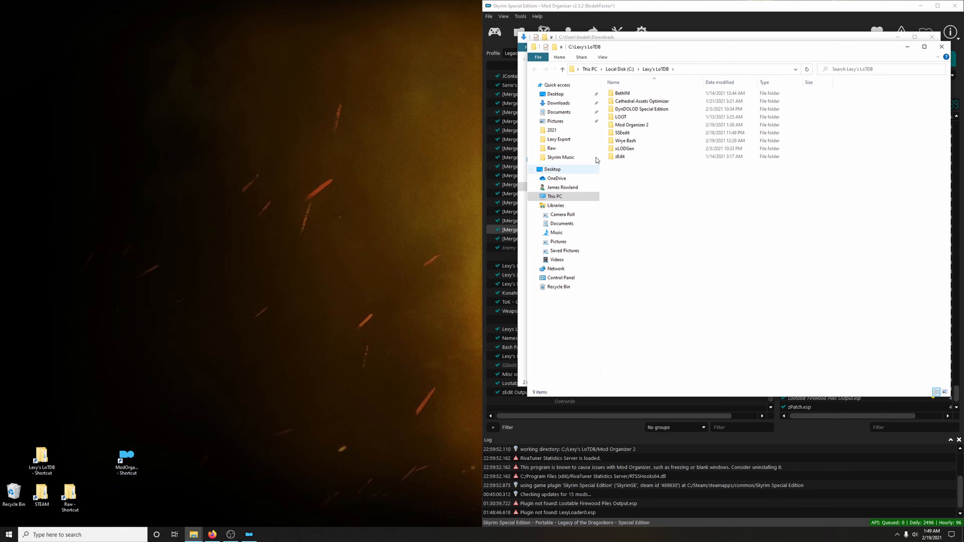
left_click_drag(696, 47, 237, 67)
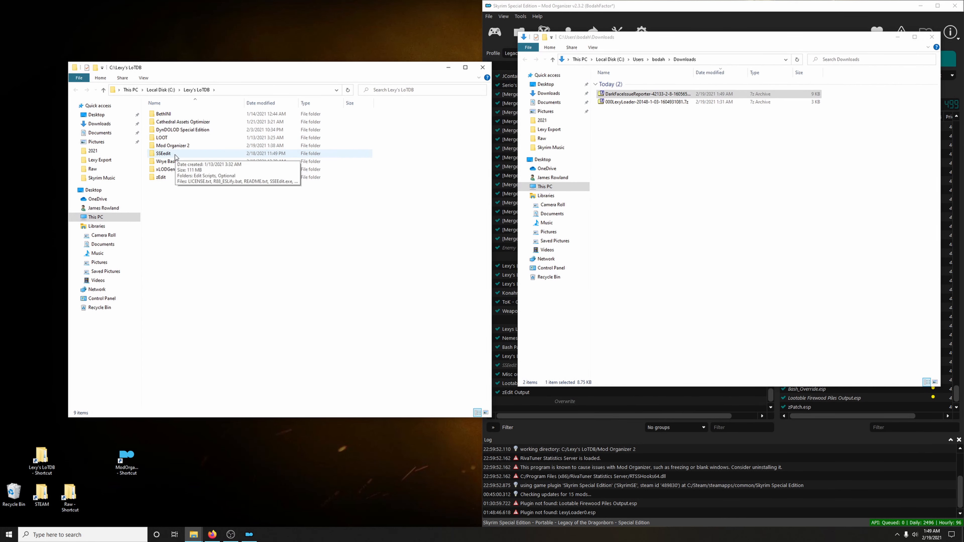
double_click(163, 153)
left_click(224, 114)
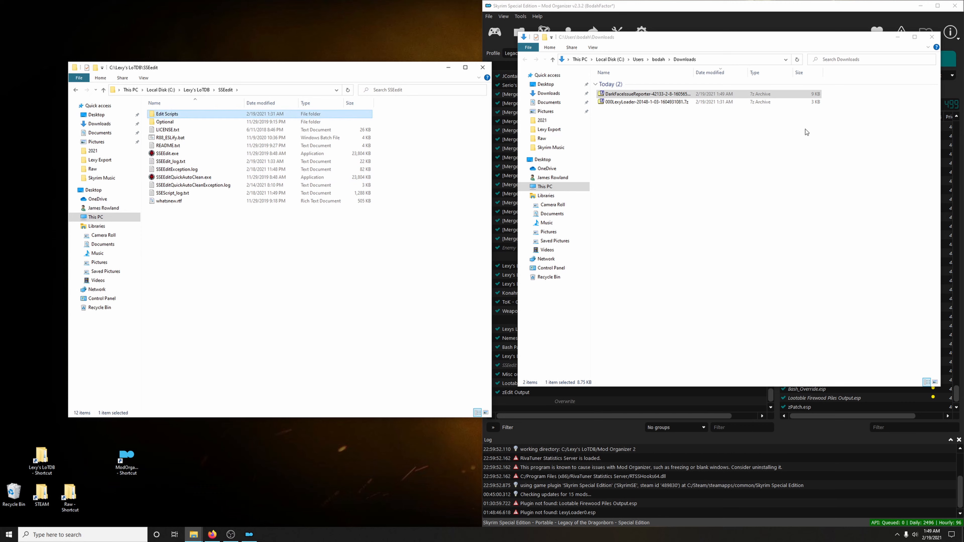
Extract the DarkFaceIssueReporter archive's contents into SSEedit's Edit Scripts folder, and close the archive and SSEedit windows.
double_click(641, 97)
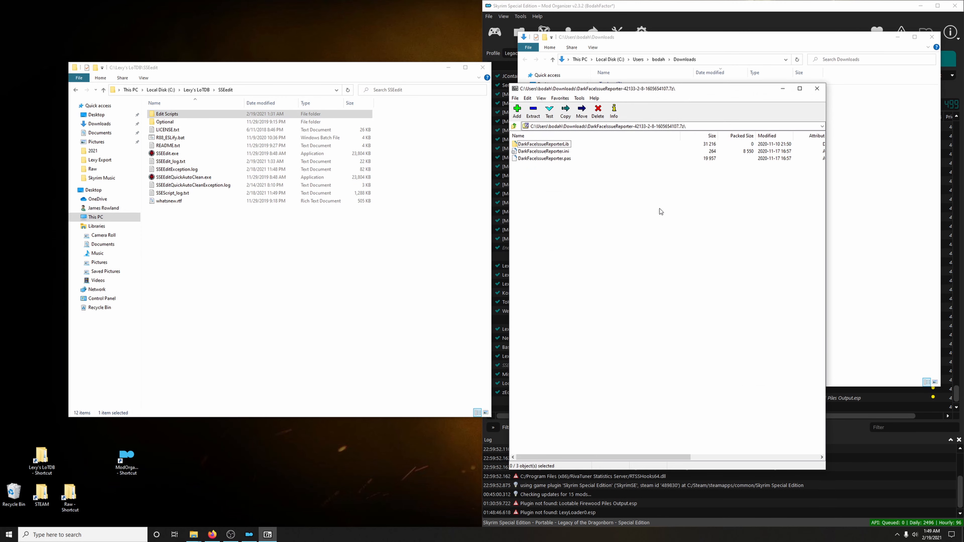
left_click_drag(568, 186, 169, 114)
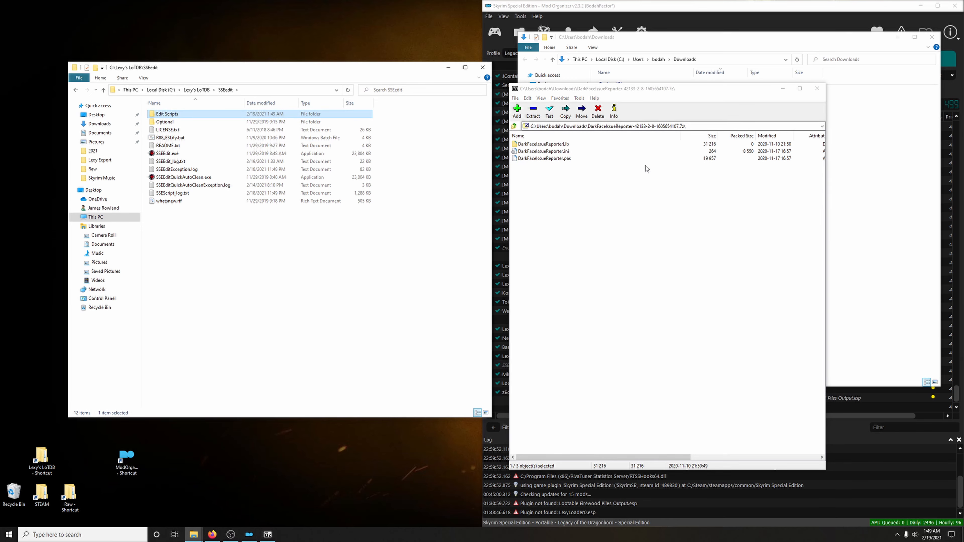
left_click(817, 89)
left_click(483, 68)
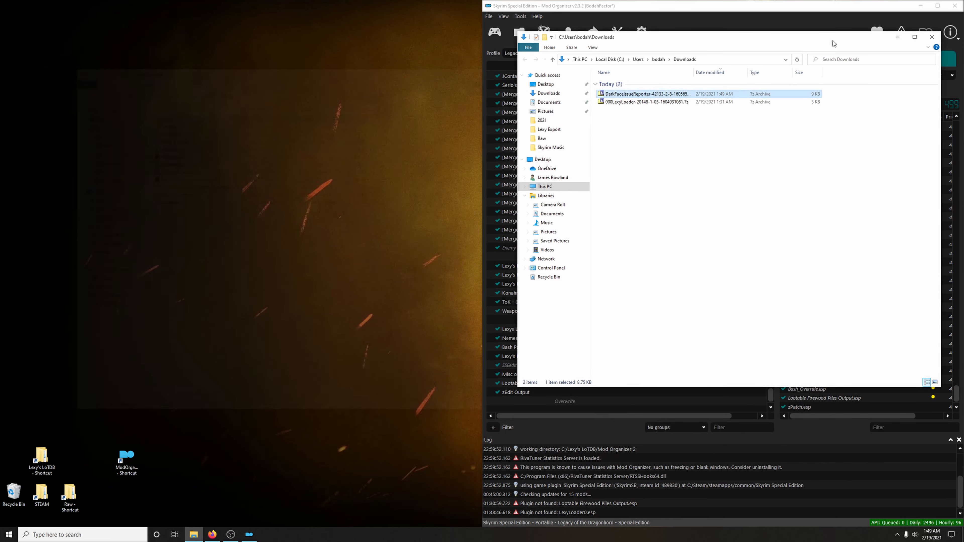
Close the Downloads window and read the guide's instructions for running Dark Face Issue Reporter.
left_click(931, 38)
left_click(212, 534)
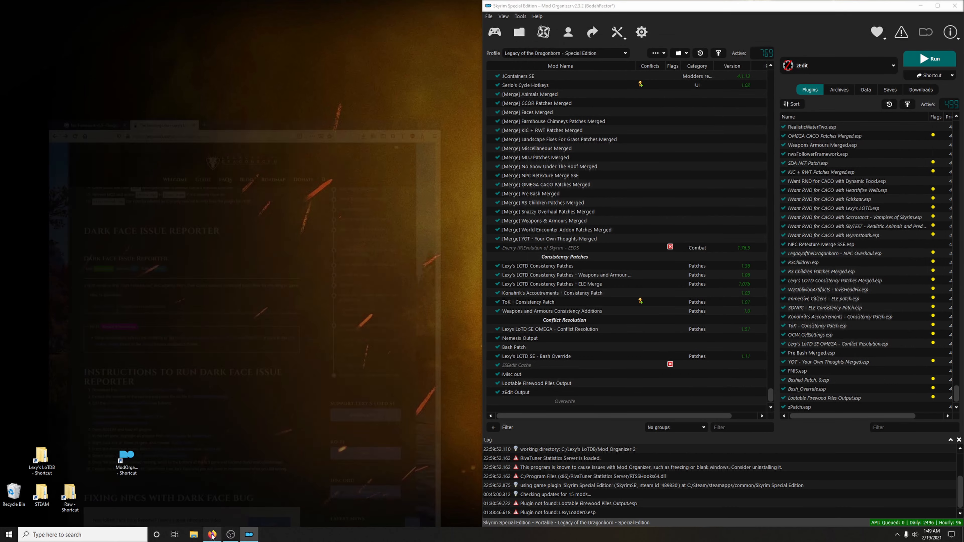
scroll(268, 311, "down", 3)
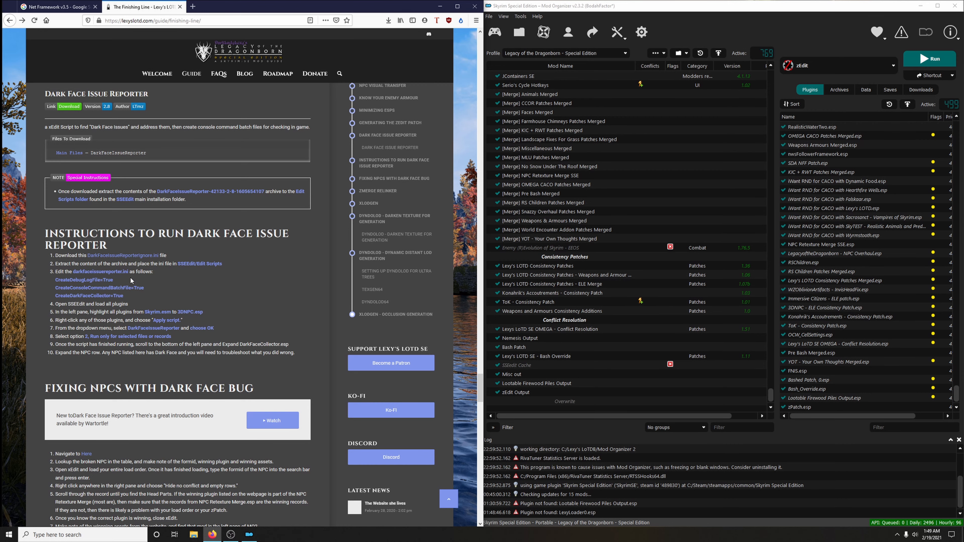
left_click(439, 6)
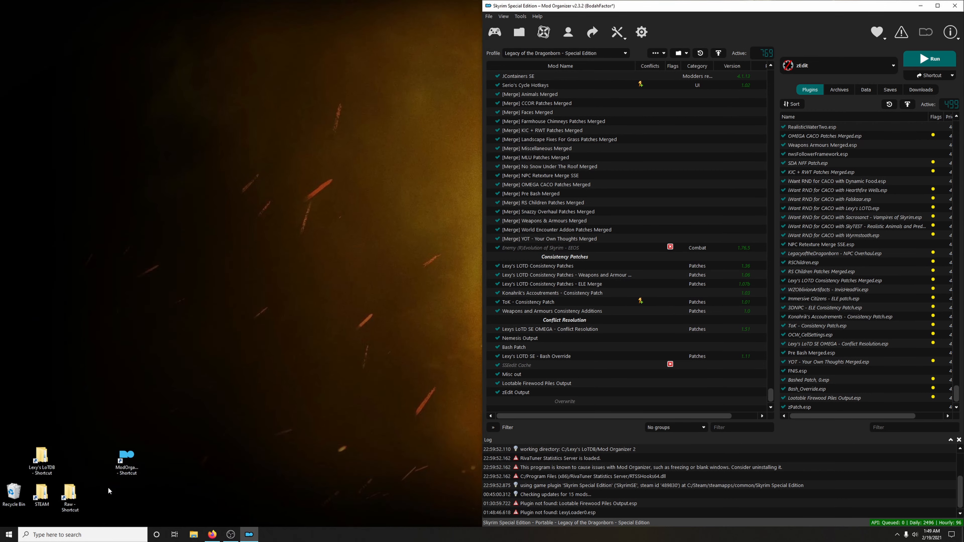
Open DarkFaceIssueReporter.ini from SSEedit's Edit Scripts folder in Lexy's LoTDB, keeping the guide's instructions in view.
double_click(42, 459)
double_click(164, 154)
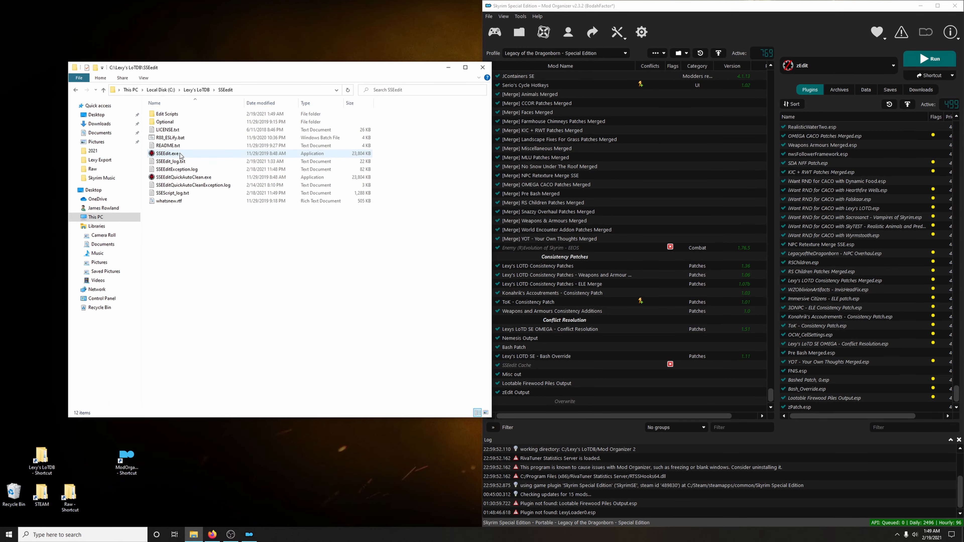
double_click(167, 114)
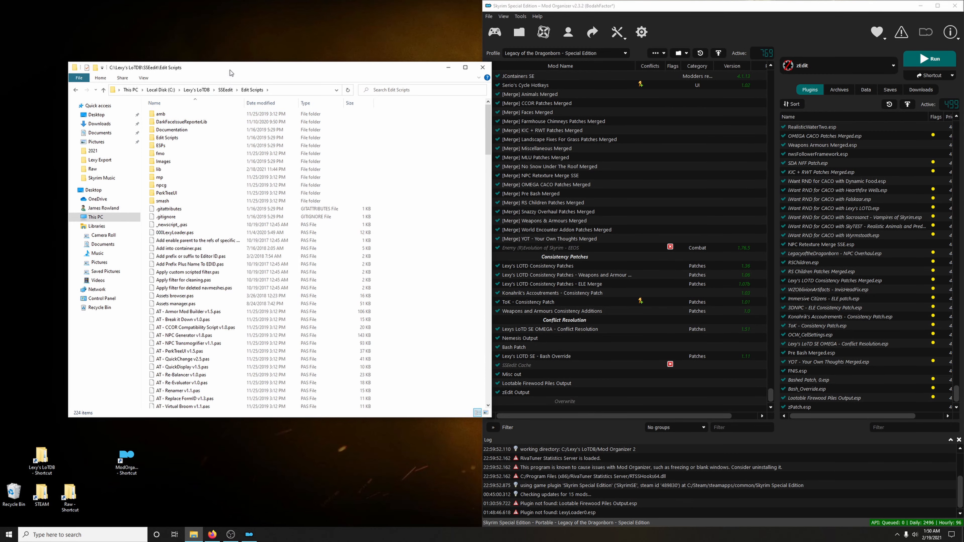
left_click_drag(232, 70, 662, 61)
left_click(212, 534)
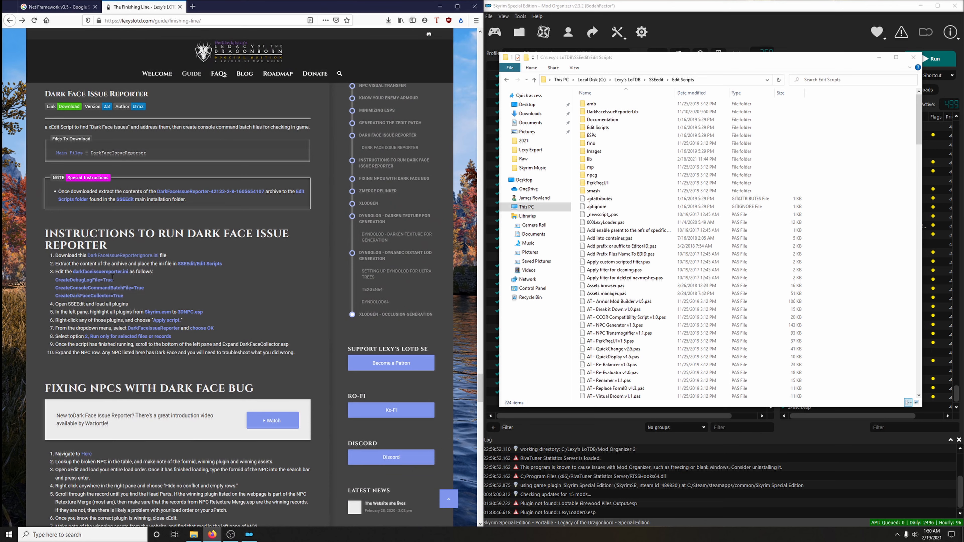
scroll(608, 249, "down", 15)
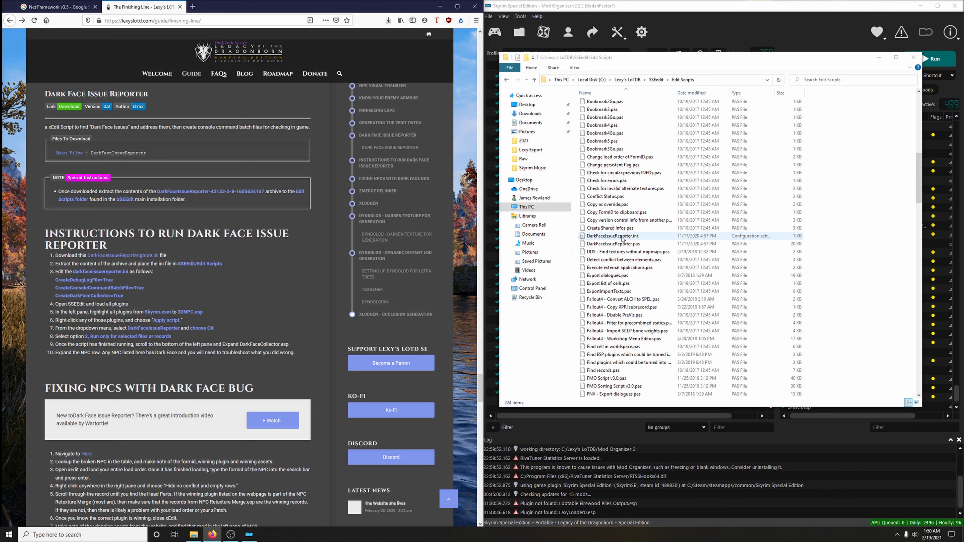
double_click(622, 237)
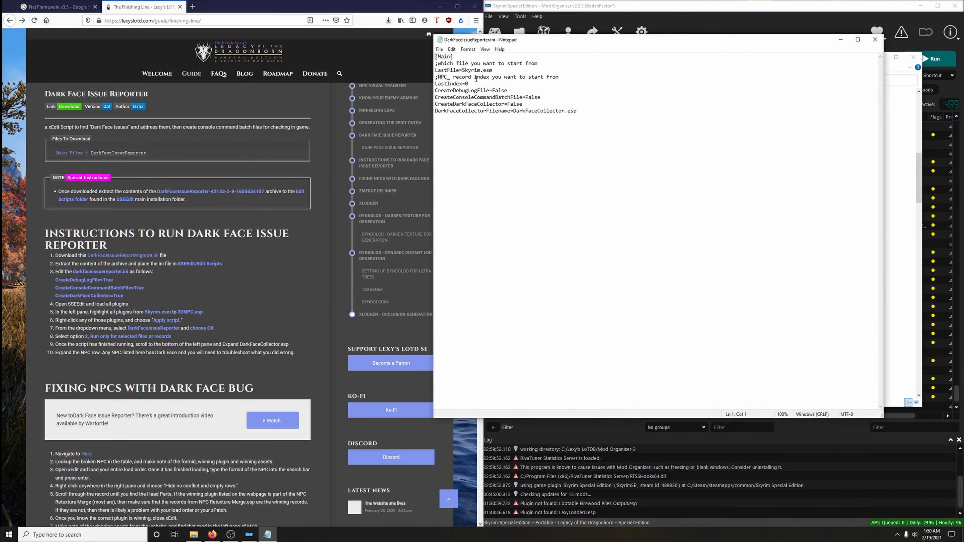
Set CreateDebugLogFile, CreateConsoleCommandBatchFile and CreateDarkFaceCollector to true in the ini file.
left_click(509, 91)
key("BackSpace")
key("BackSpace")
key("BackSpace")
key("BackSpace")
key("BackSpace")
type("true")
left_click(544, 97)
key("BackSpace")
key("BackSpace")
key("BackSpace")
key("BackSpace")
key("BackSpace")
type("true")
key("BackSpace")
key("BackSpace")
key("BackSpace")
key("BackSpace")
type("true")
Save DarkFaceIssueReporter.ini, then close the file and the Edit Scripts folder.
left_click(439, 49)
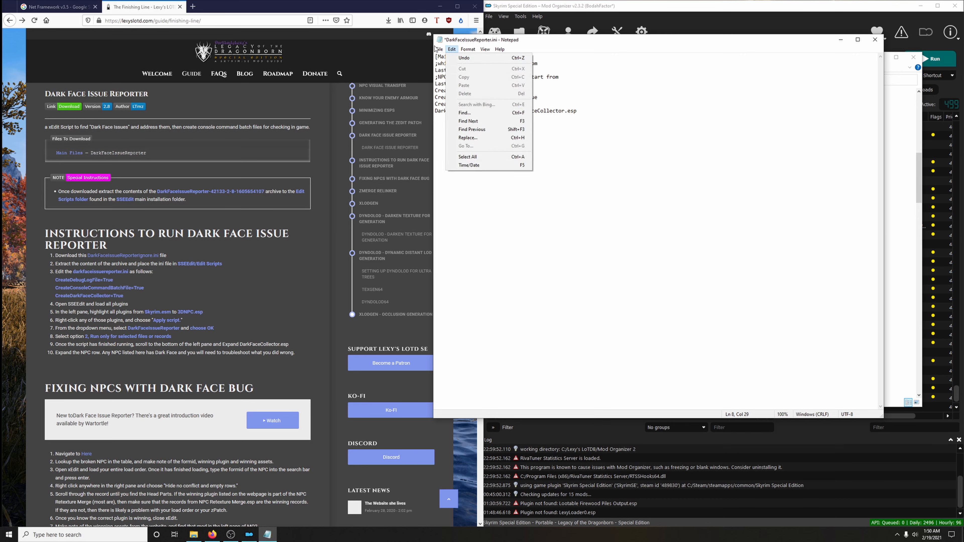
left_click(437, 49)
left_click(439, 49)
left_click(452, 84)
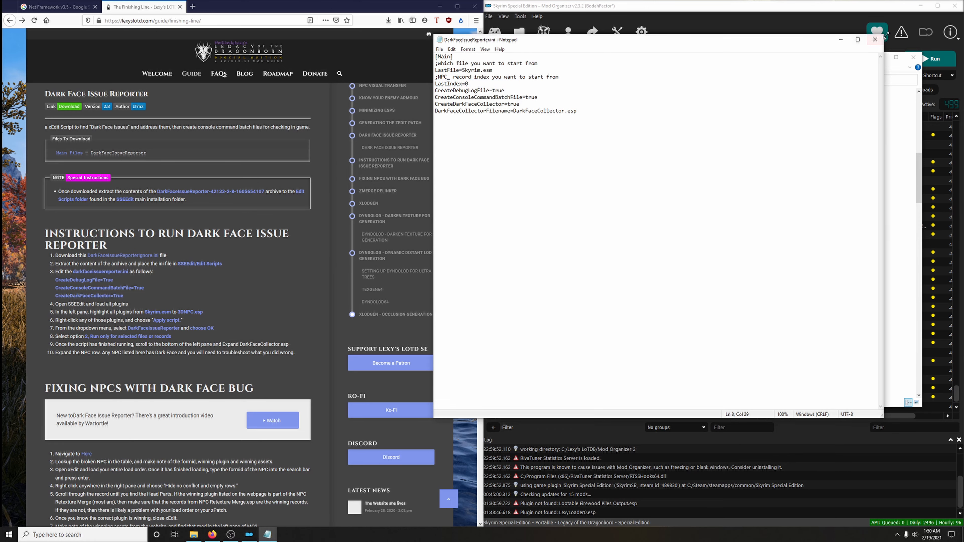
left_click(874, 40)
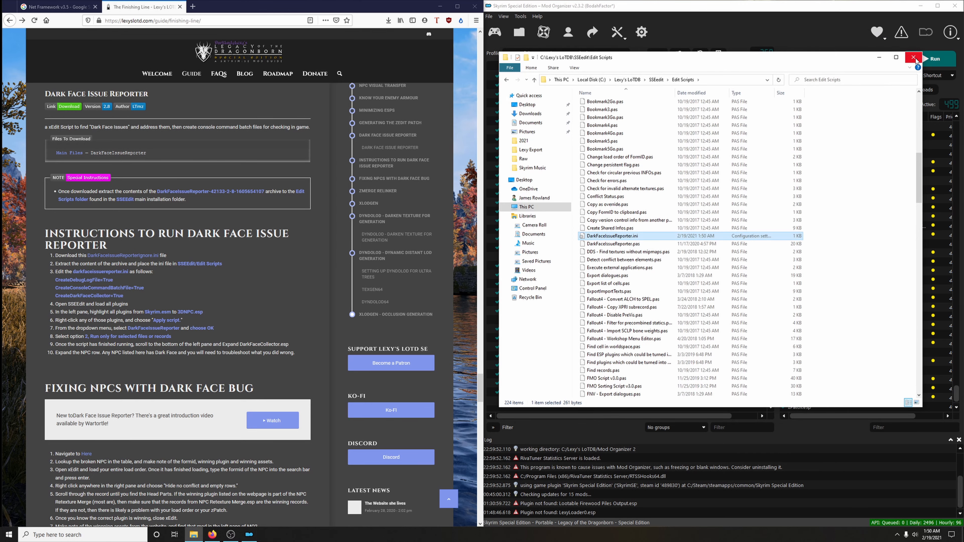
left_click(910, 57)
Run SSEEdit from Mod Organizer with all plugins loaded and no ModGroups activated.
left_click(872, 64)
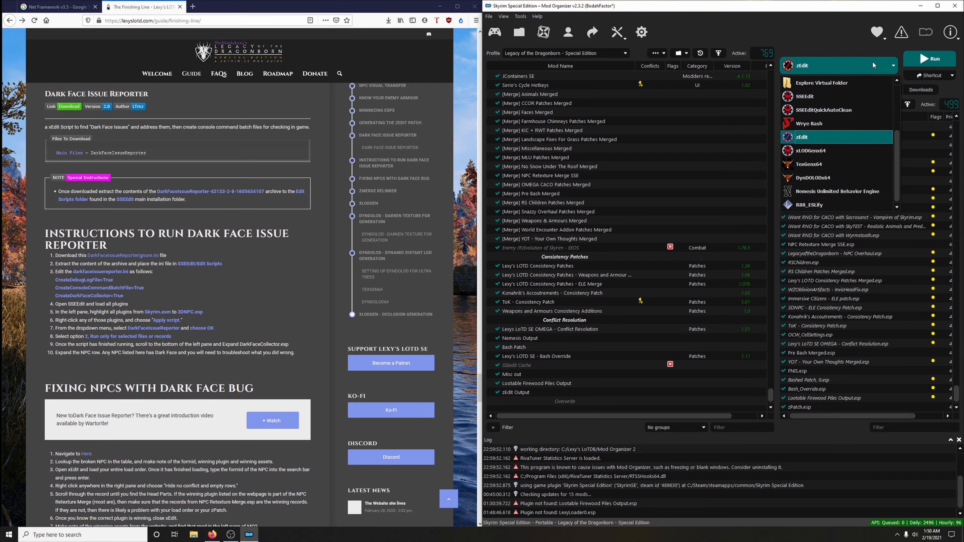
left_click(842, 96)
left_click(929, 61)
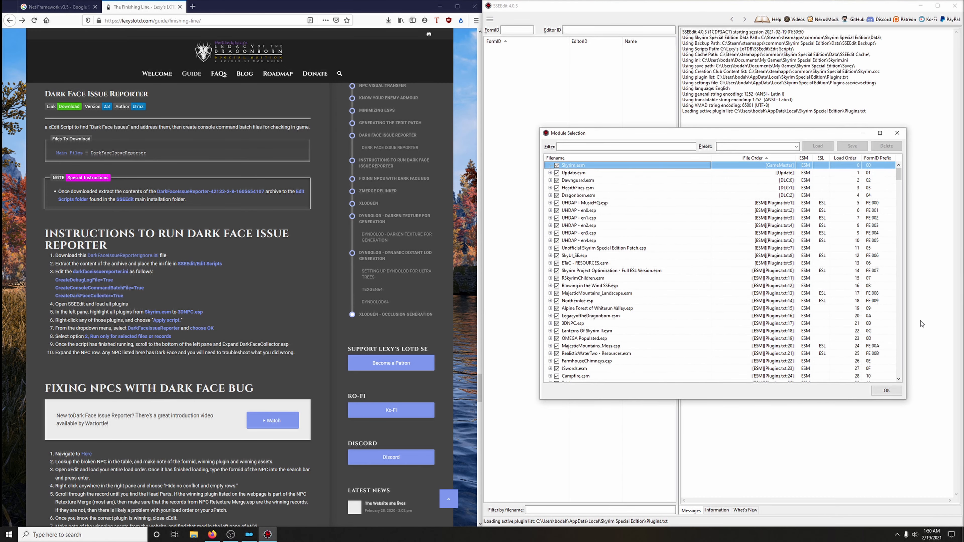
left_click(888, 391)
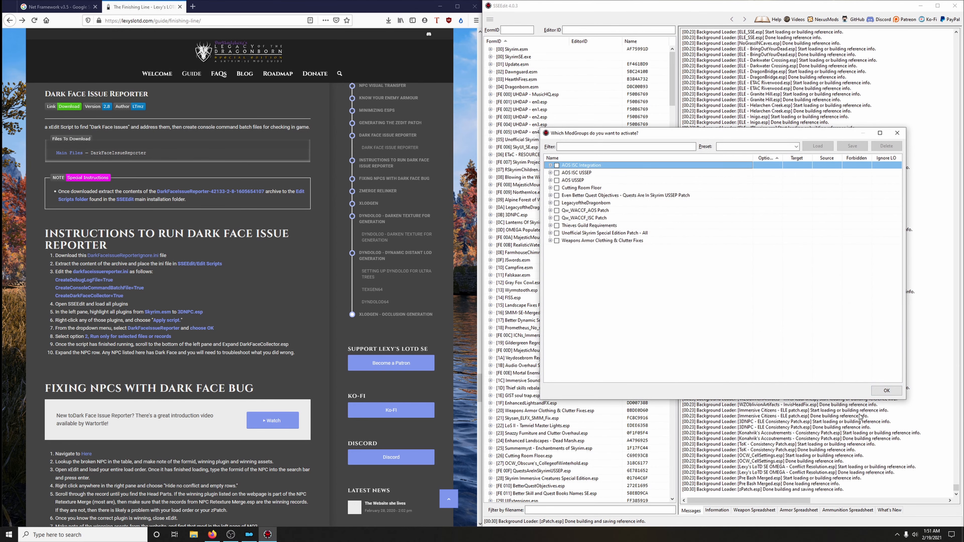
left_click(884, 391)
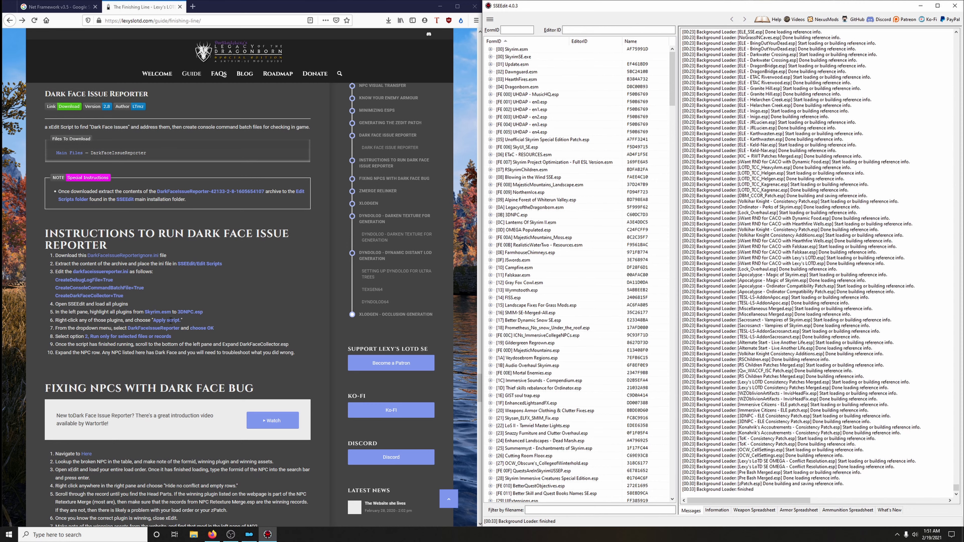
Apply the DarkFaceIssueReporter script to the plugins from Skyrim.esm through 3DNPC.esp, running only for selected files or records.
left_click(522, 49)
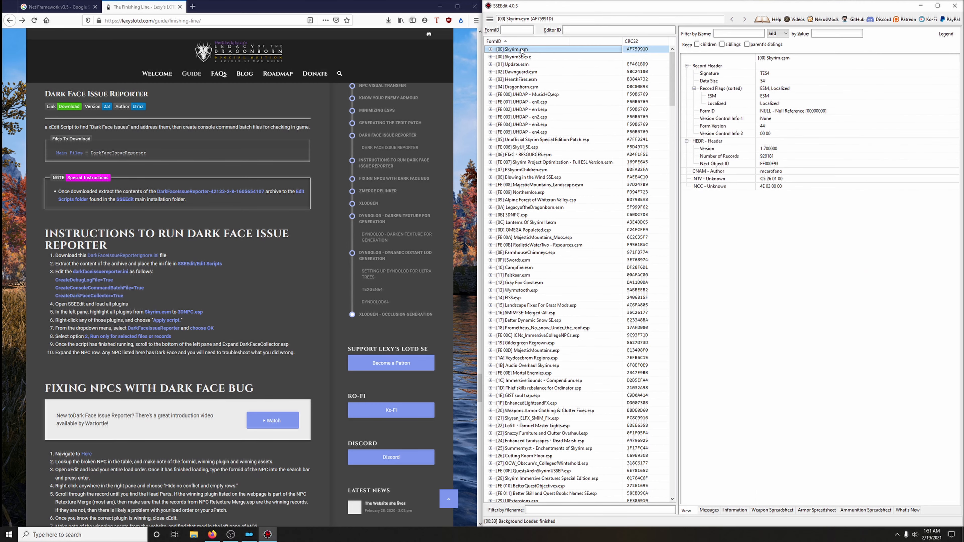
left_click(516, 215, "shift")
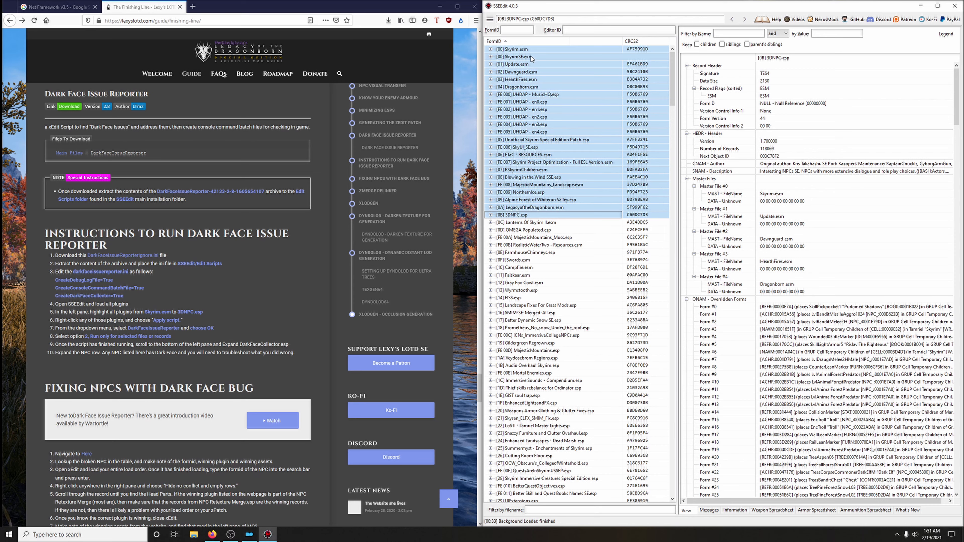
right_click(526, 163)
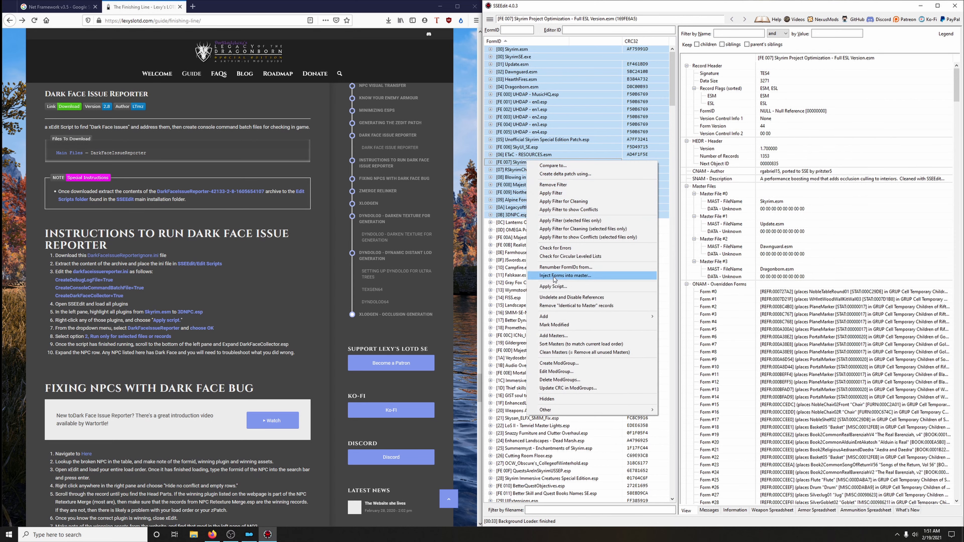
left_click(547, 286)
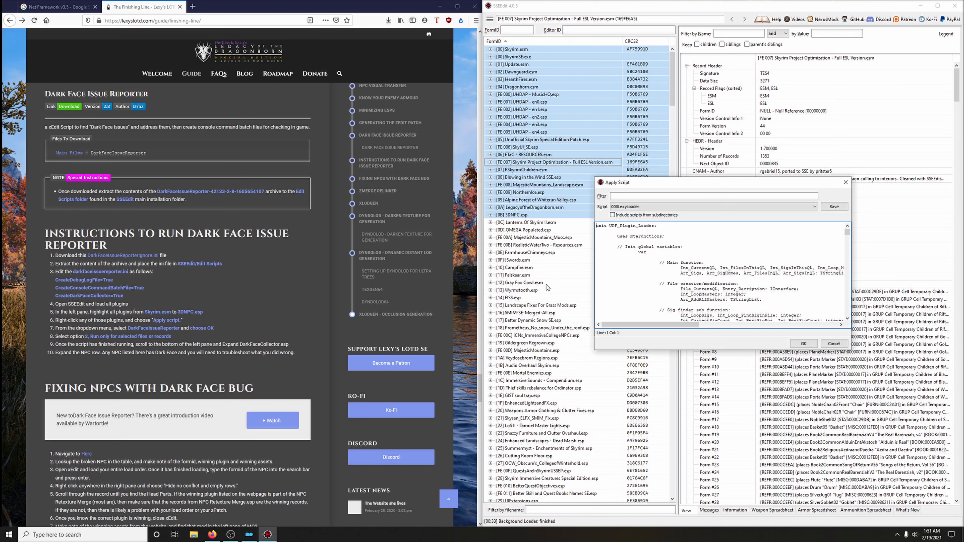
left_click(646, 196)
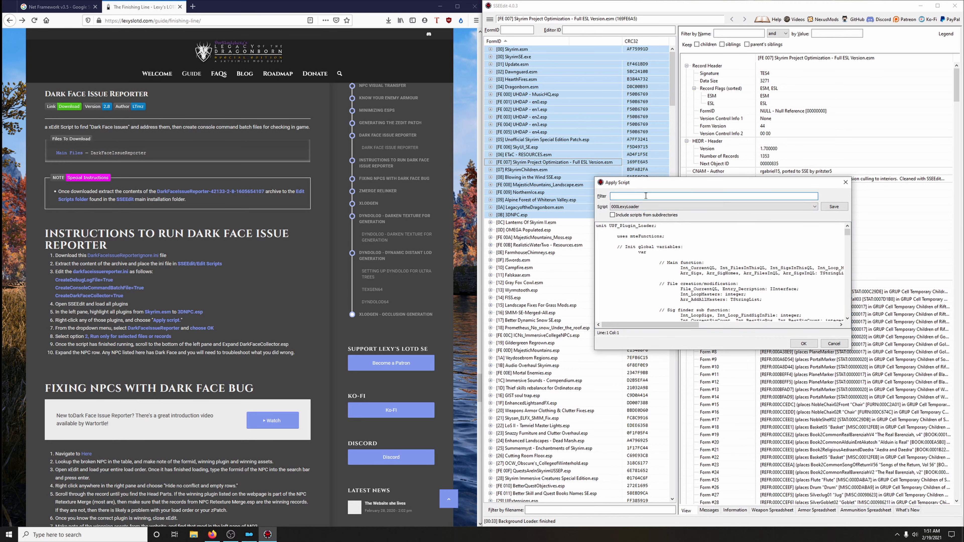
type("dark")
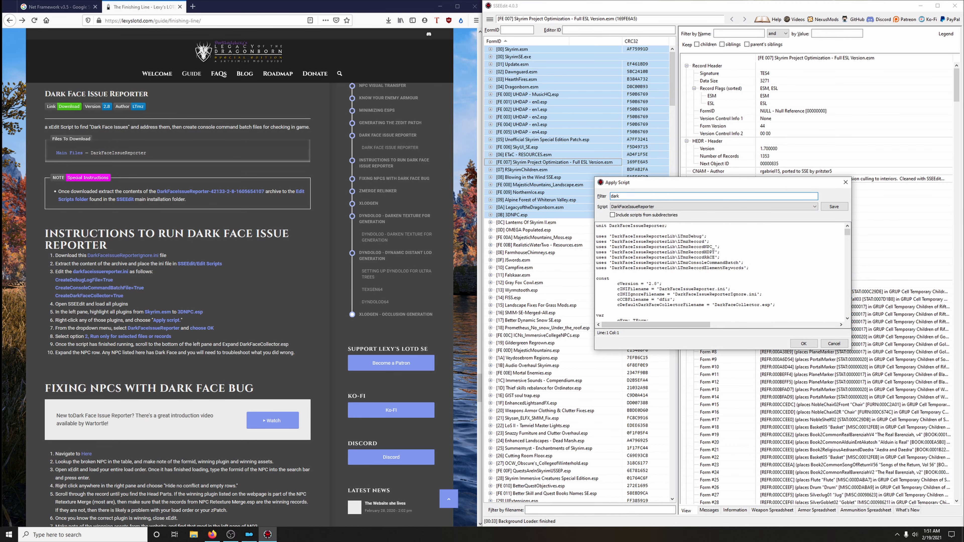
left_click(804, 343)
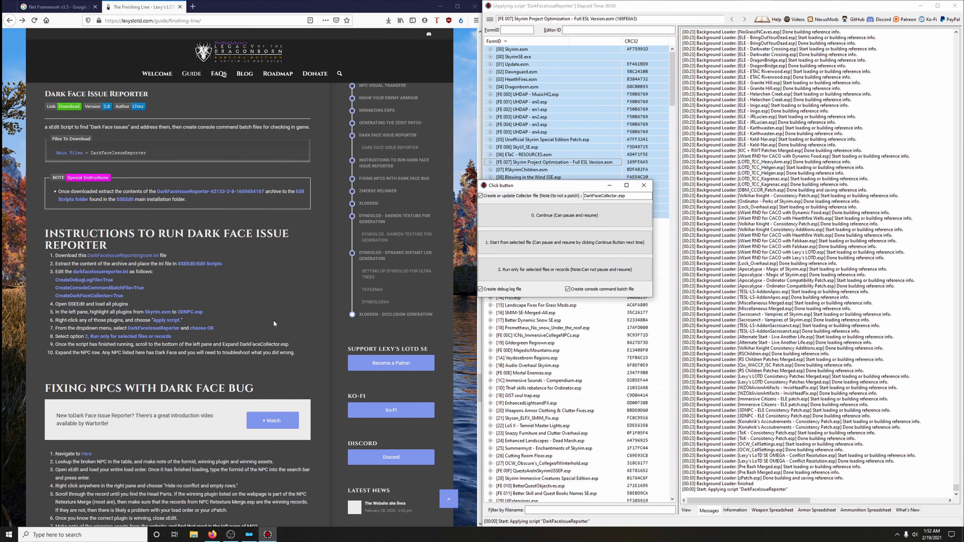
left_click(549, 273)
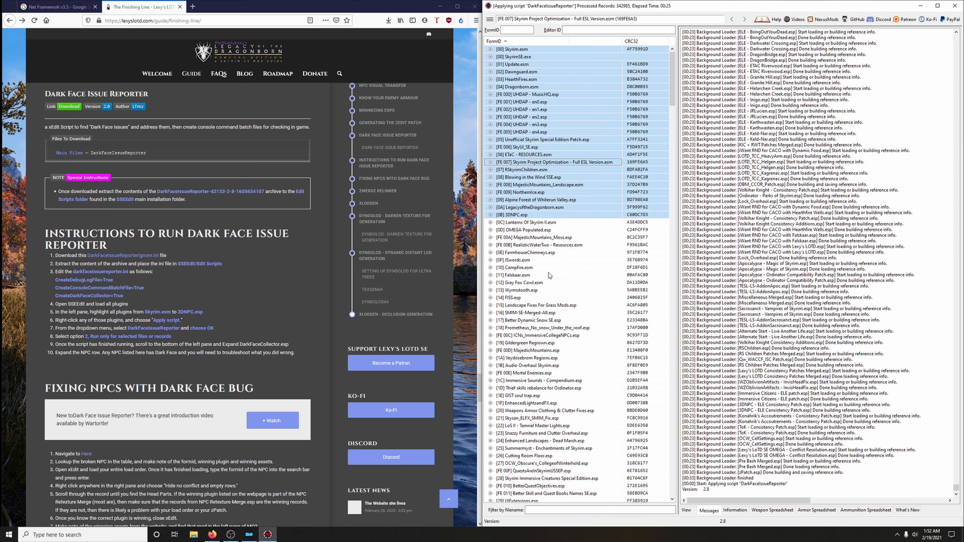
Following the guide, expand DarkFaceCollector.esp and its Non-Player Character (Actor) group, and widen the plugin list.
scroll(311, 316, "down", 3)
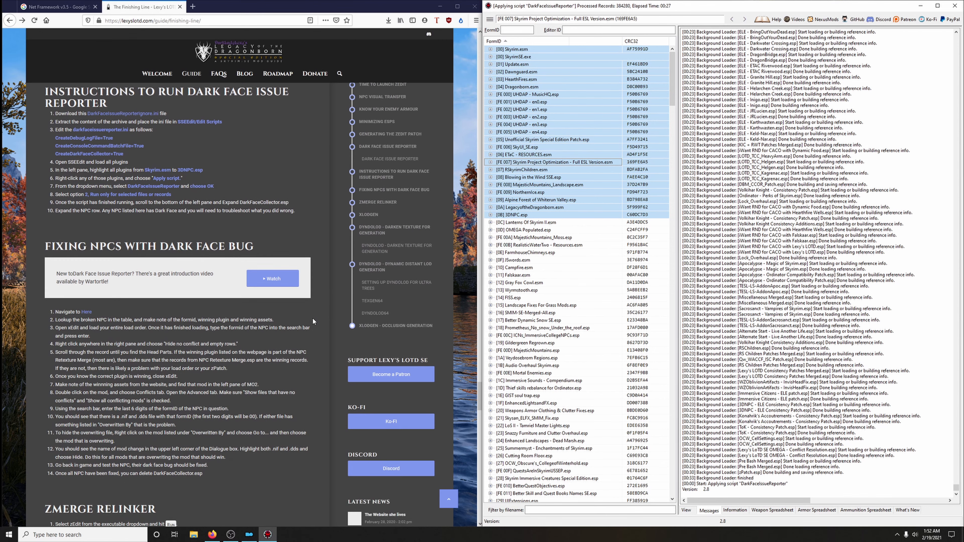
scroll(333, 307, "up", 1)
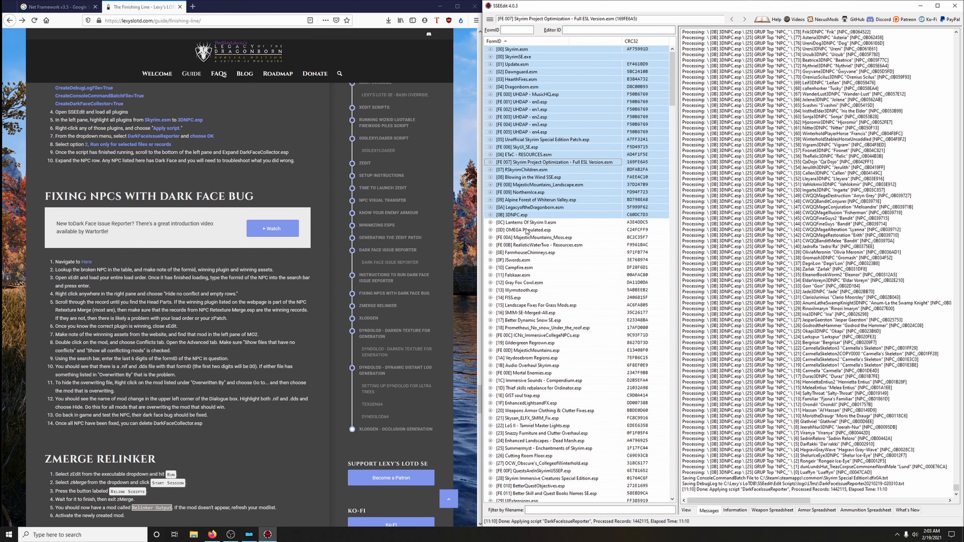
left_click(527, 223)
left_click_drag(673, 76, 684, 467)
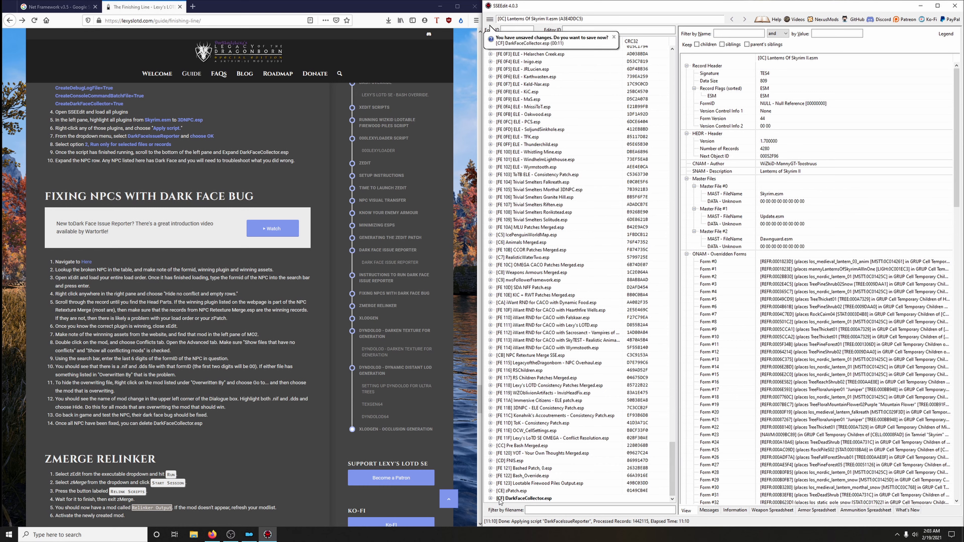
left_click(491, 498)
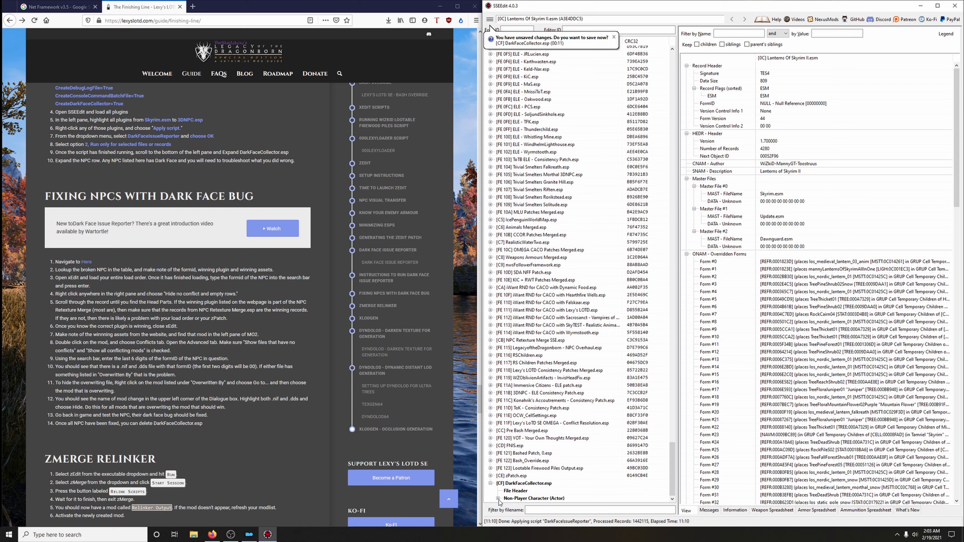
left_click(498, 499)
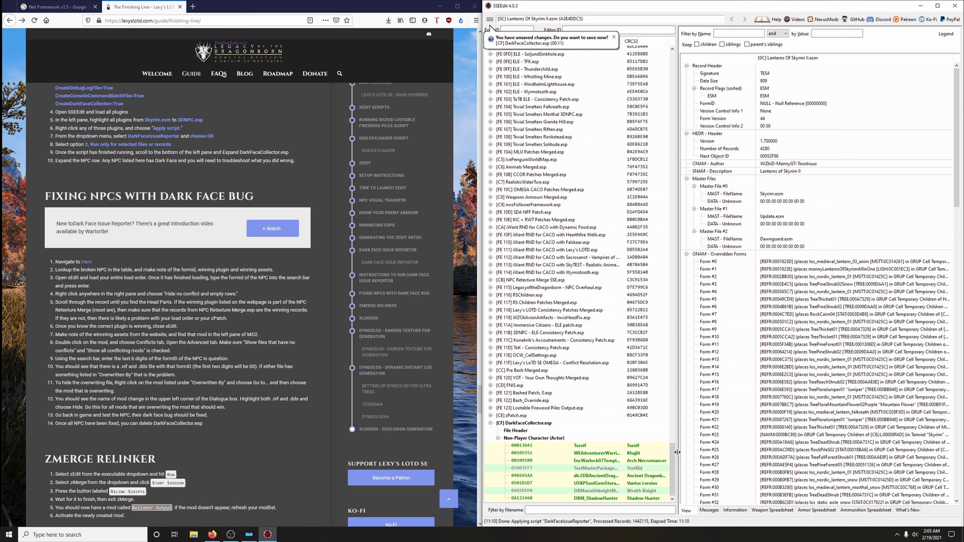
left_click_drag(677, 451, 702, 452)
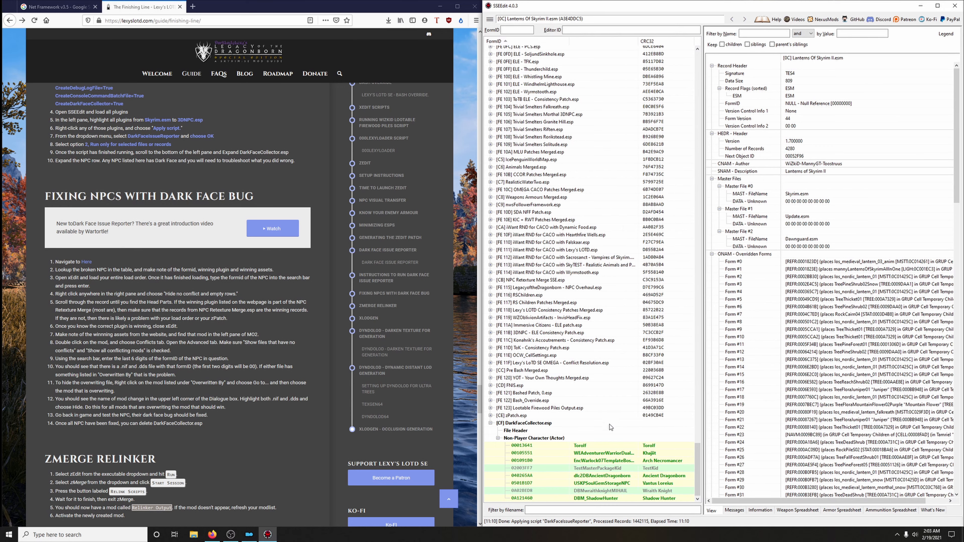
Open NPC record 00013641 in DarkFaceCollector.esp and maximize SSEEdit to compare its overrides.
left_click(592, 450)
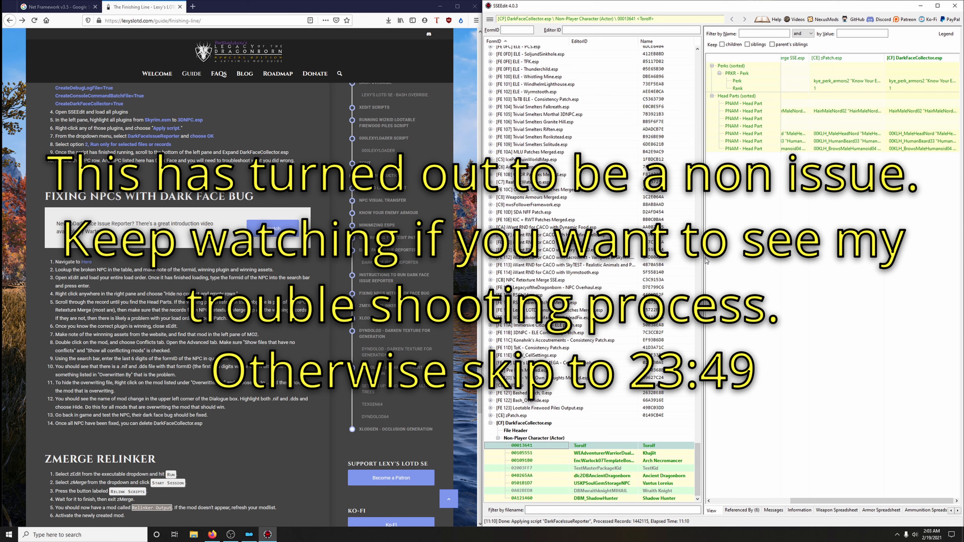
left_click_drag(702, 258, 683, 260)
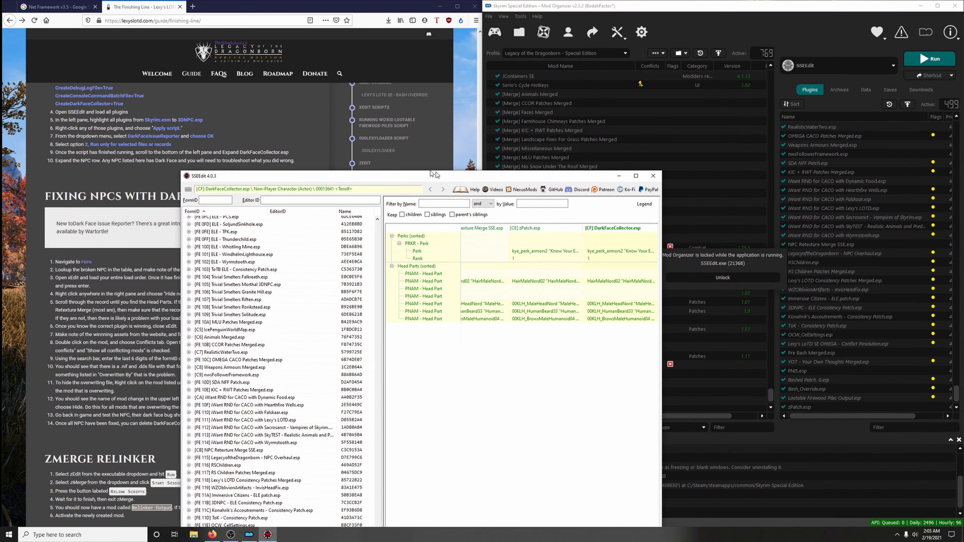
double_click(758, 7)
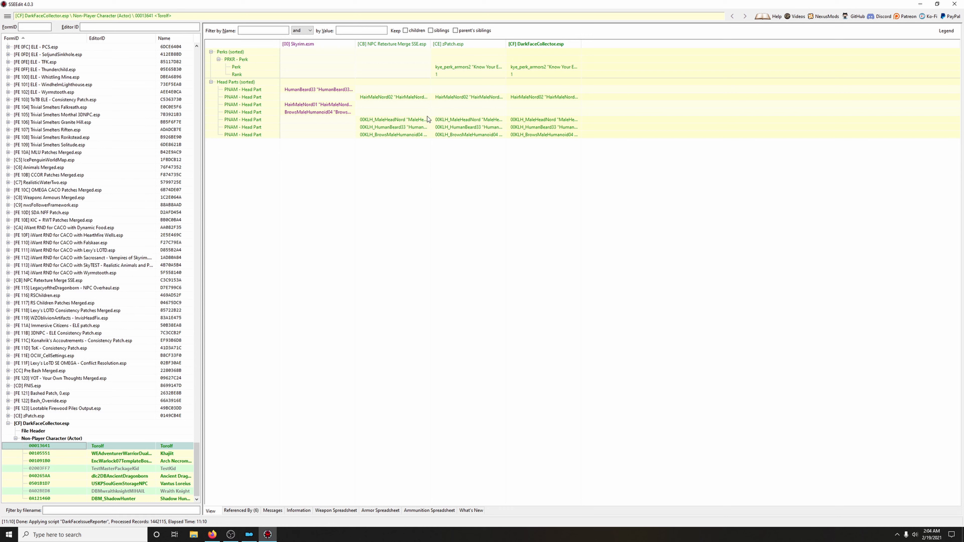
Stop hiding no-conflict and empty rows in record 00013641, and examine its rows as far as the head parts.
right_click(506, 236)
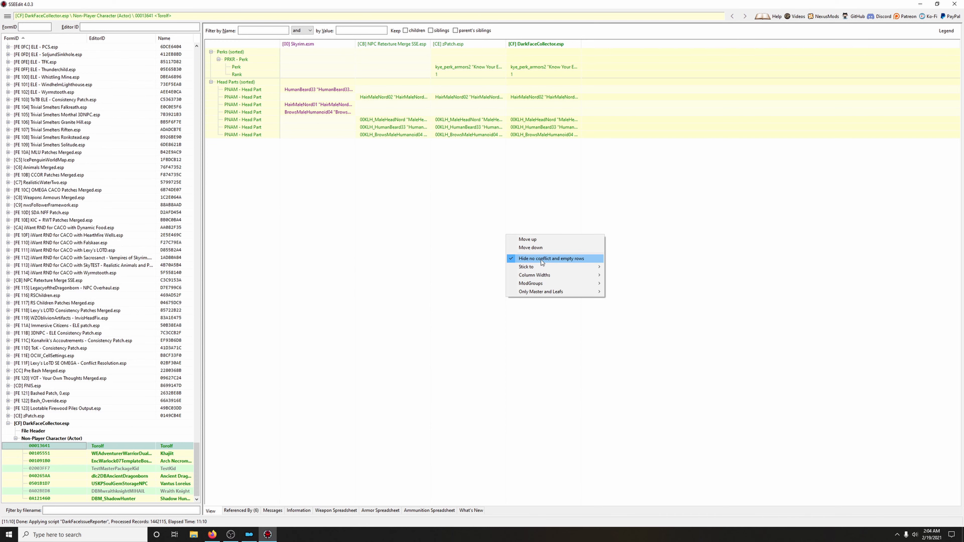
left_click(569, 262)
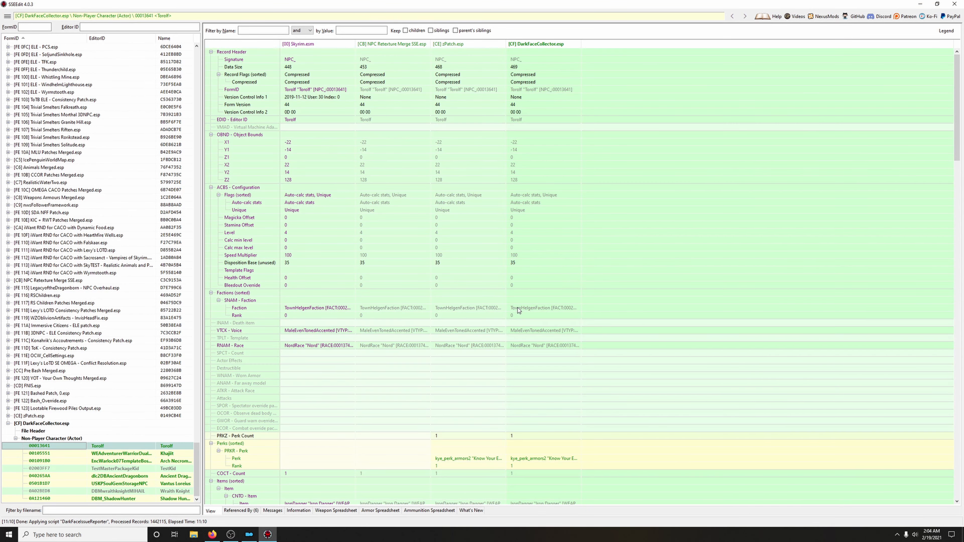
scroll(577, 288, "down", 20)
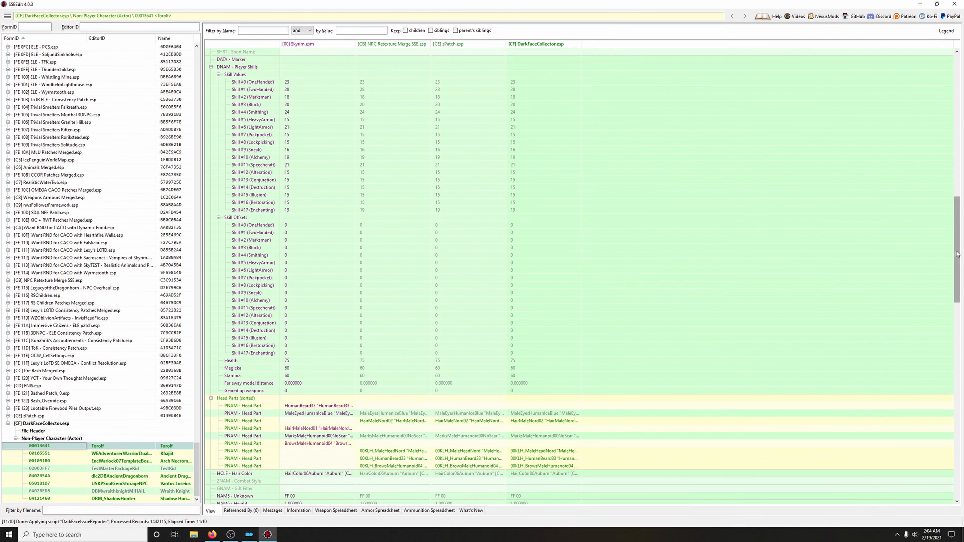
Hide the no-conflict and empty rows in NPC record 00013641.
left_click_drag(957, 254, 935, 89)
right_click(562, 232)
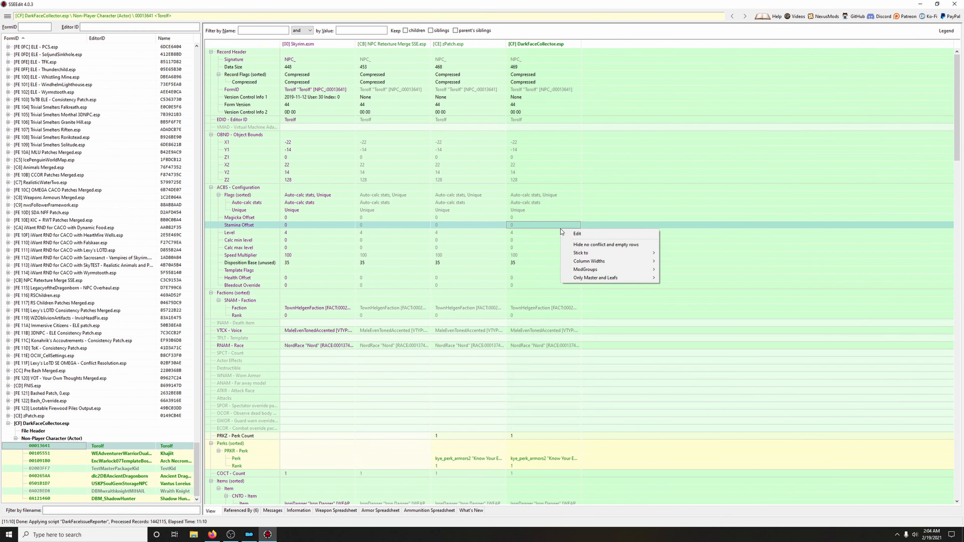
left_click(579, 247)
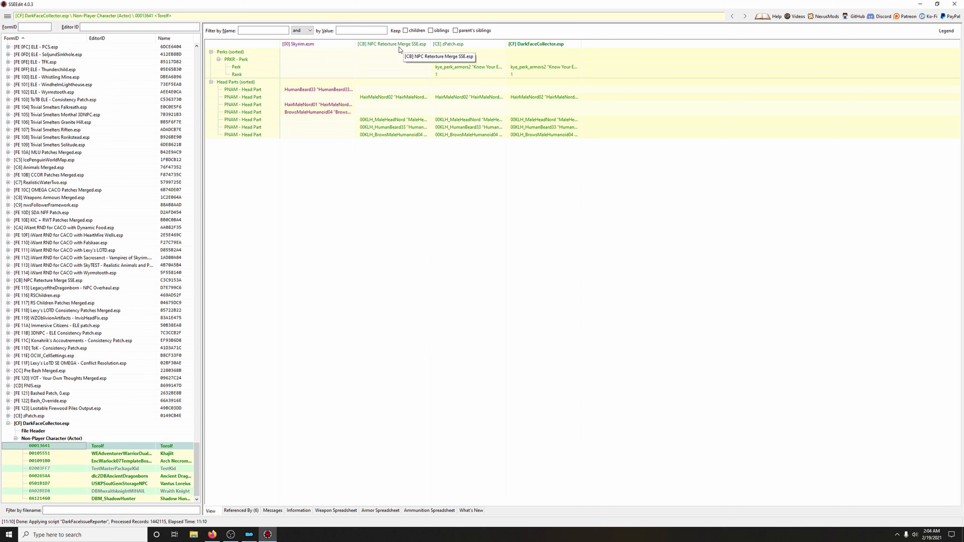
Switch to Mod Organizer and unlock it, and open the NPC Retexture SSE spreadsheet linked in the guide's dark face fixing instructions.
left_click(919, 7)
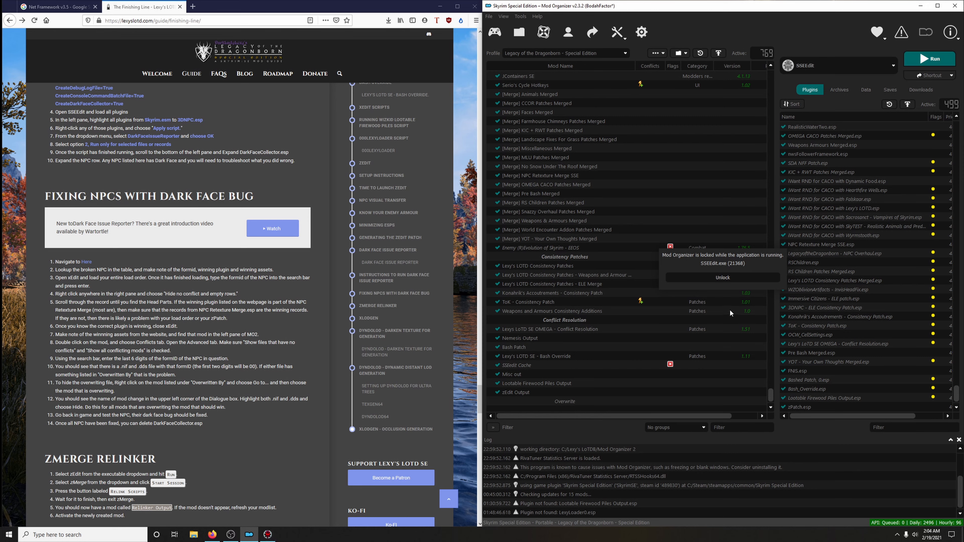
left_click(719, 279)
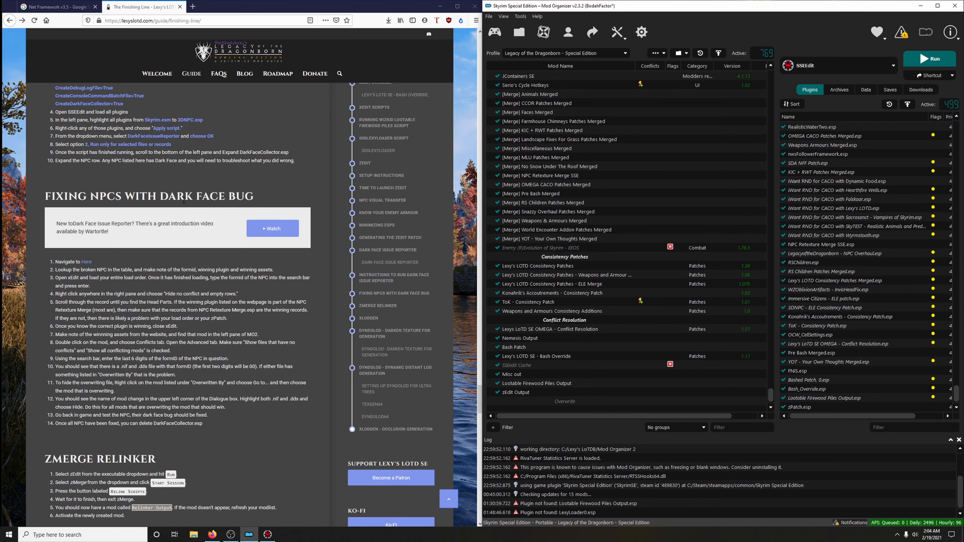
left_click(87, 263)
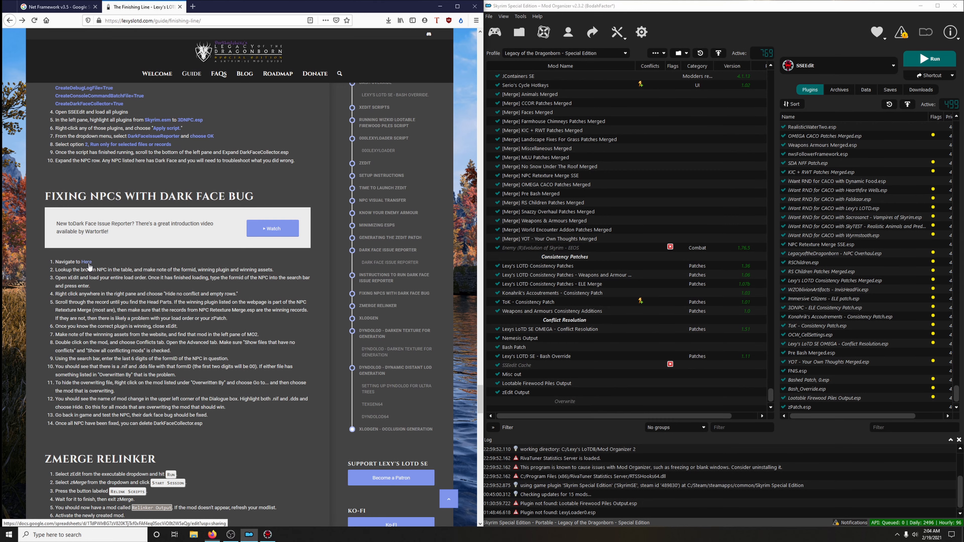
scroll(90, 268, "up", 4)
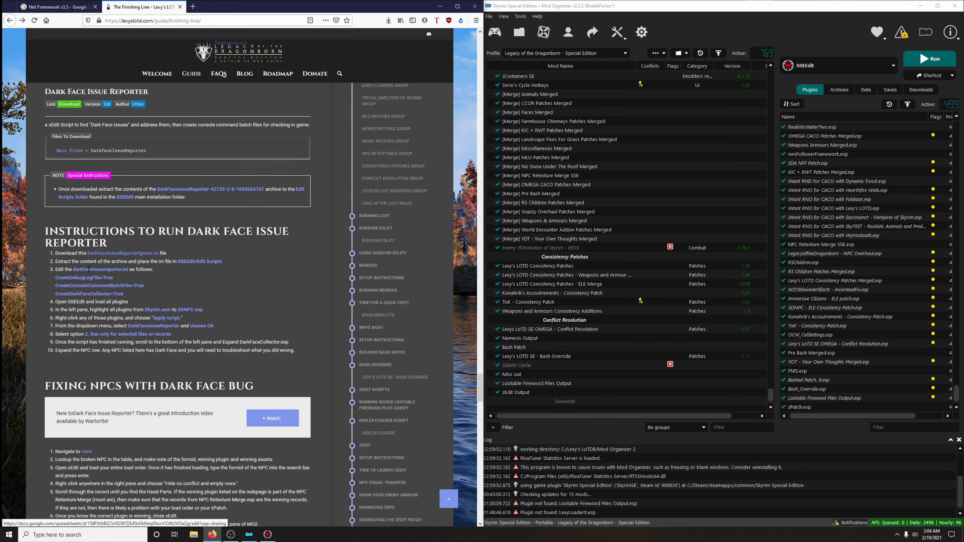
scroll(134, 312, "down", 4)
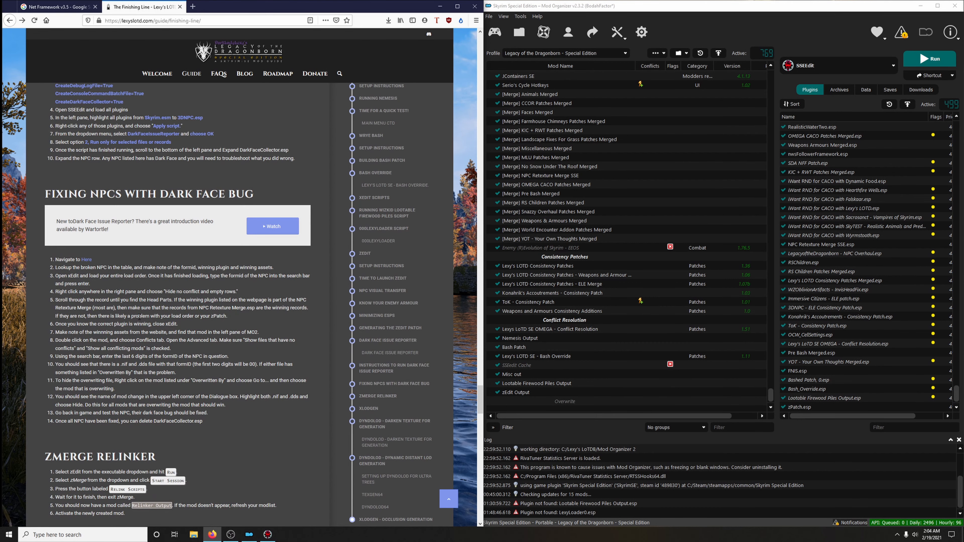
middle_click(87, 260)
left_click(226, 6)
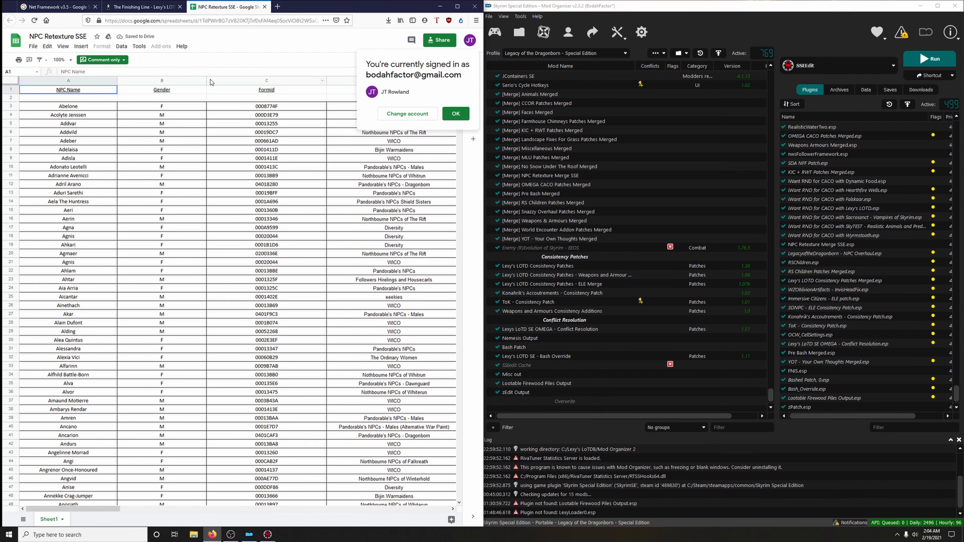
Check the NPC's name in SSEEdit, and look up Torolf's winning mod assets in the NPC Retexture SSE spreadsheet.
left_click(142, 7)
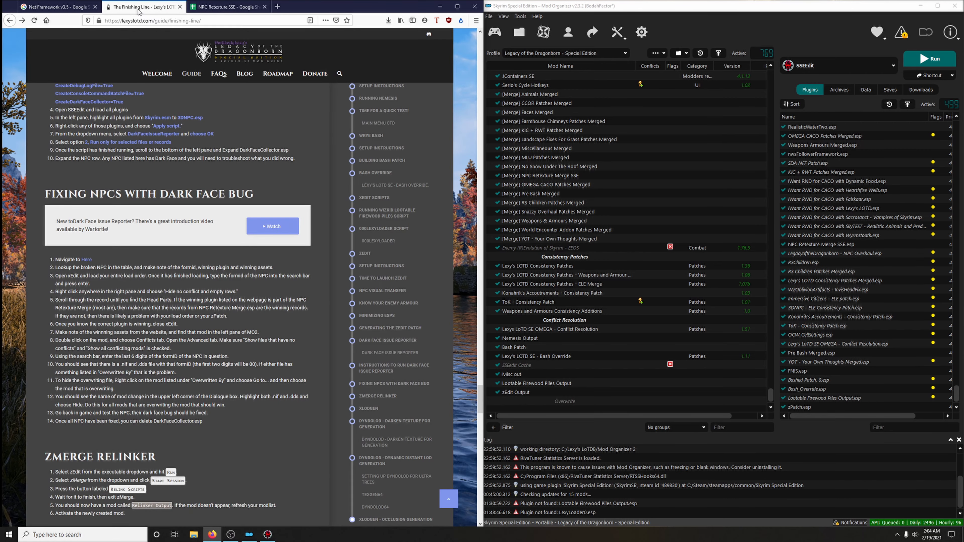
left_click(226, 7)
left_click(268, 534)
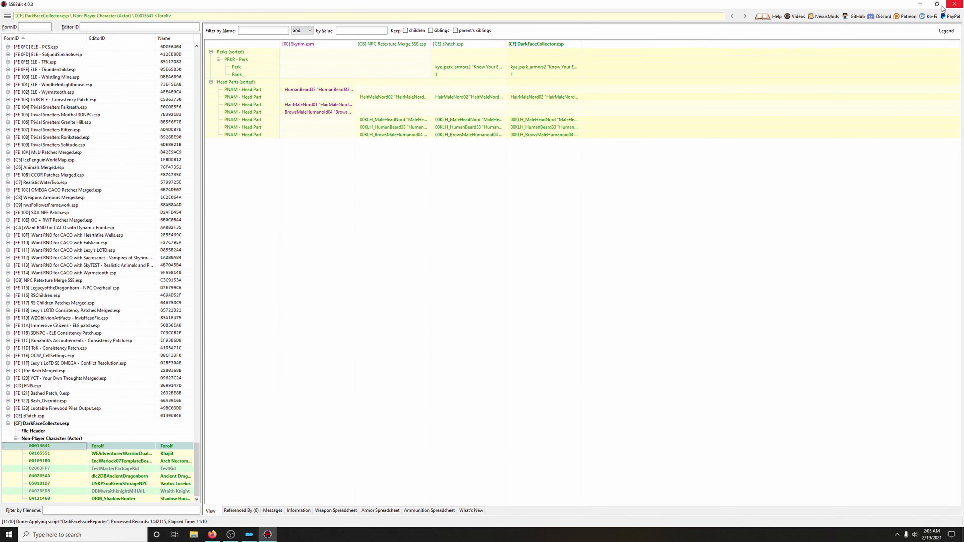
left_click(920, 4)
left_click(275, 50)
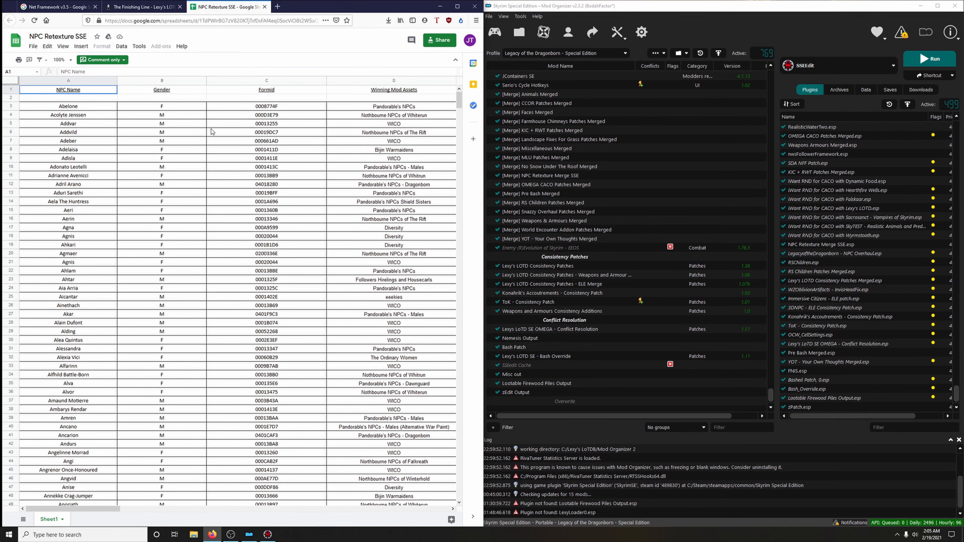
key("ctrl+f")
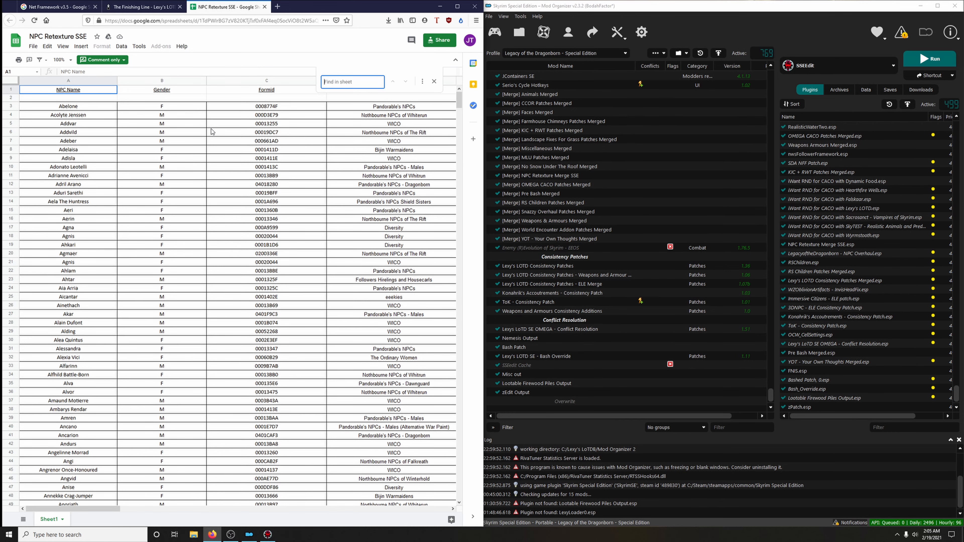
type("torolf")
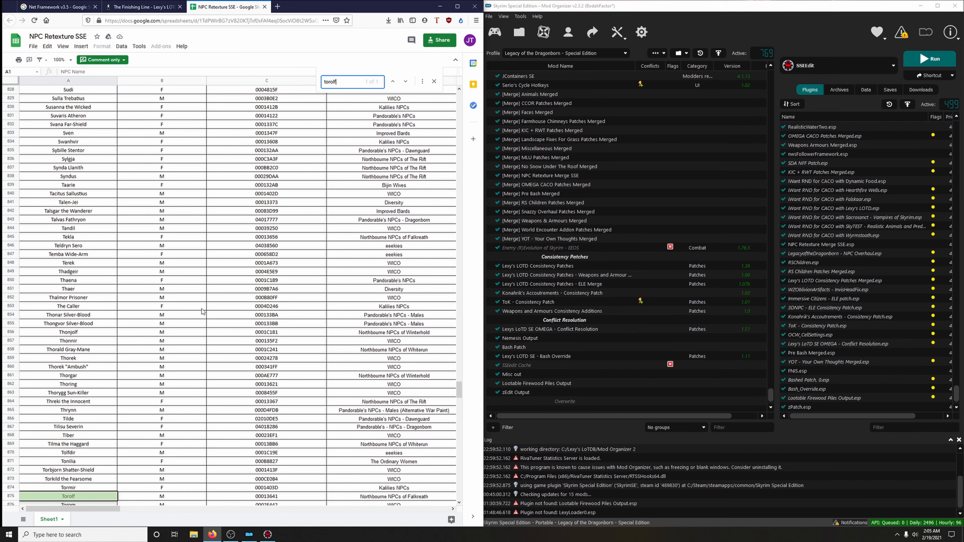
scroll(205, 311, "down", 2)
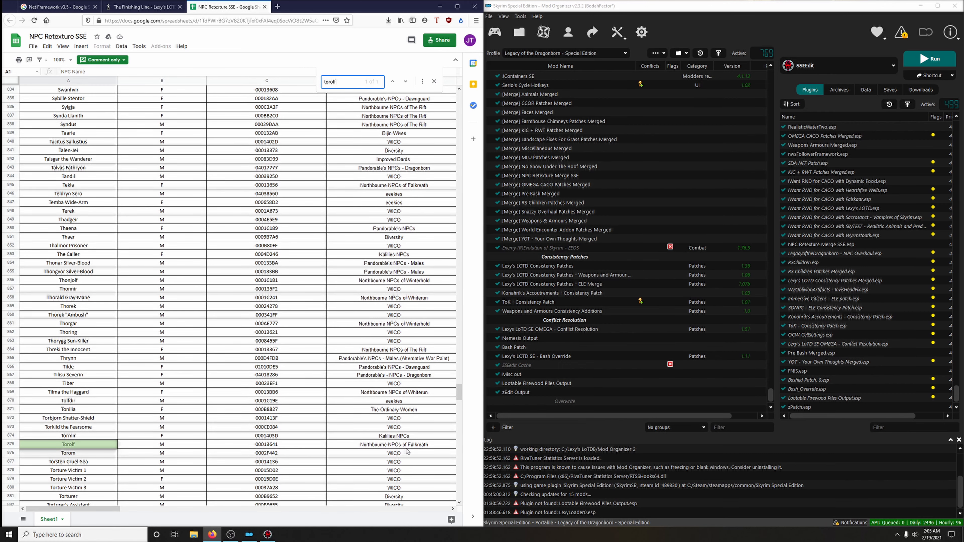
scroll(397, 448, "down", 2)
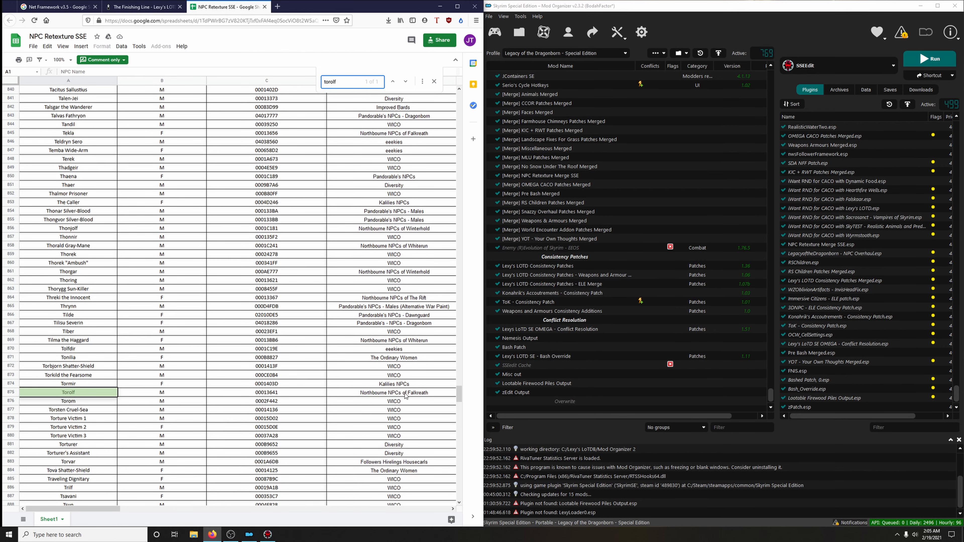
left_click(380, 394)
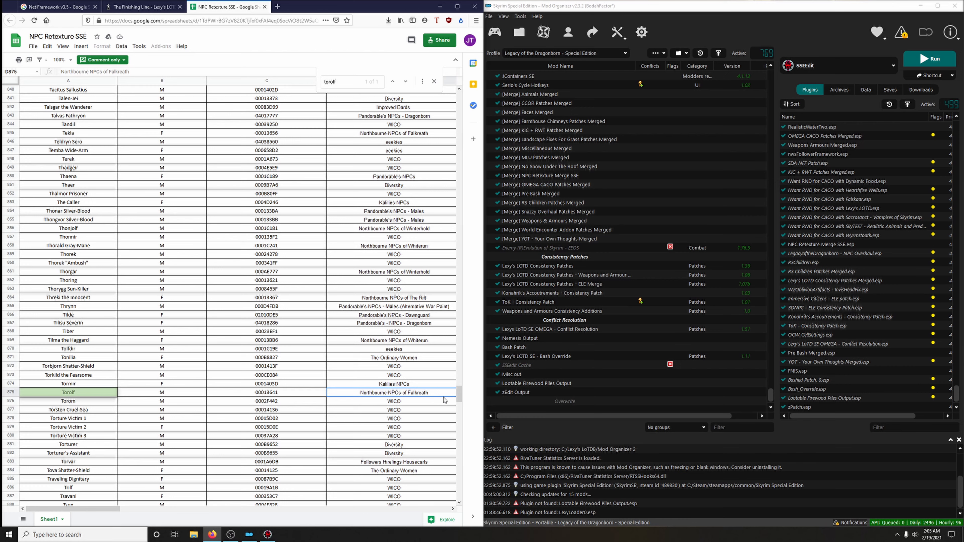
Filter Mod Organizer's mod list for "northbourn", select Northbourne NPCs of Falkreath Hold, and clear the filter to locate it in the full list.
left_click(731, 429)
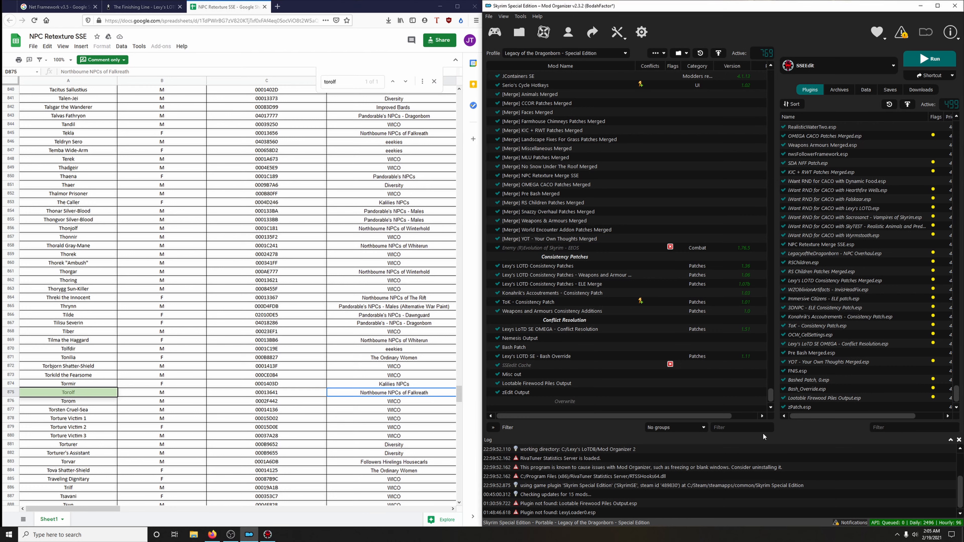
type("northbourn")
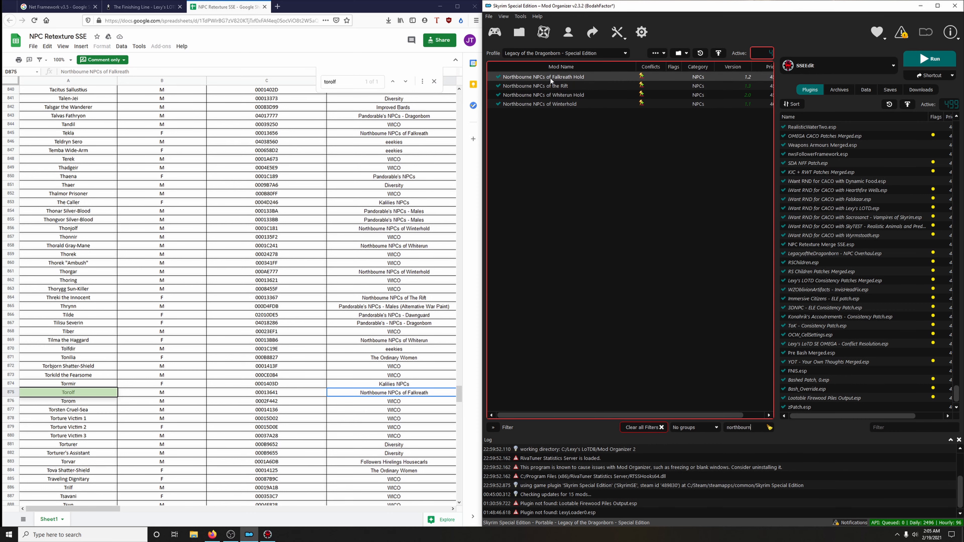
left_click(551, 78)
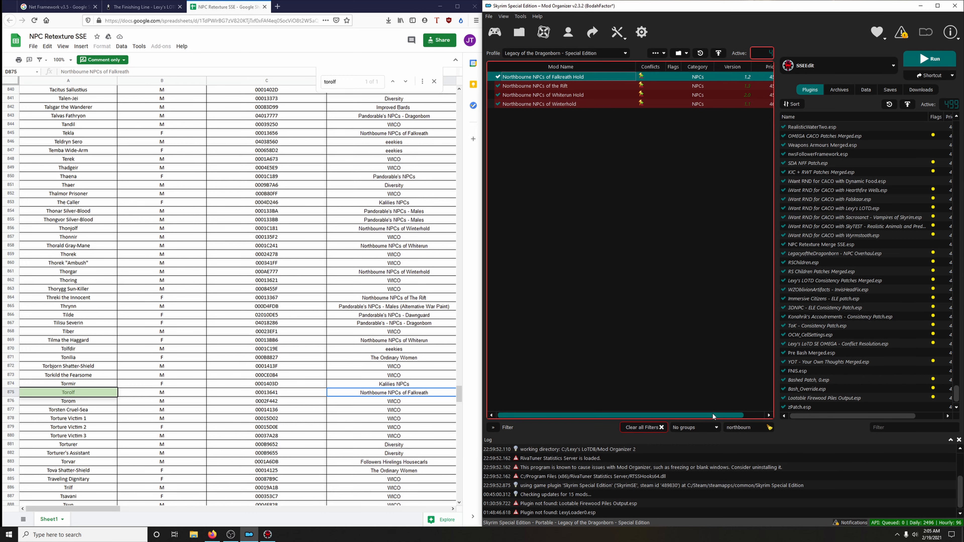
left_click_drag(715, 415, 772, 429)
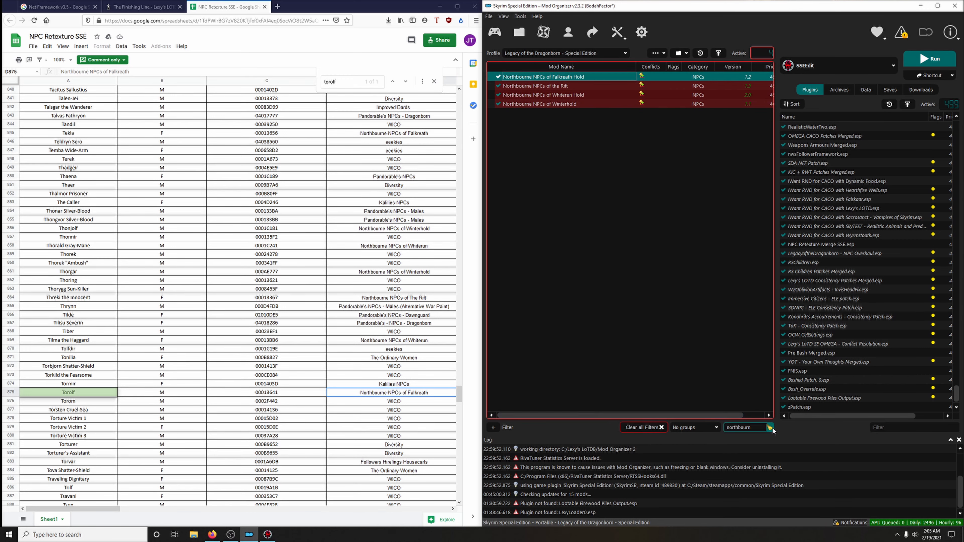
left_click(770, 428)
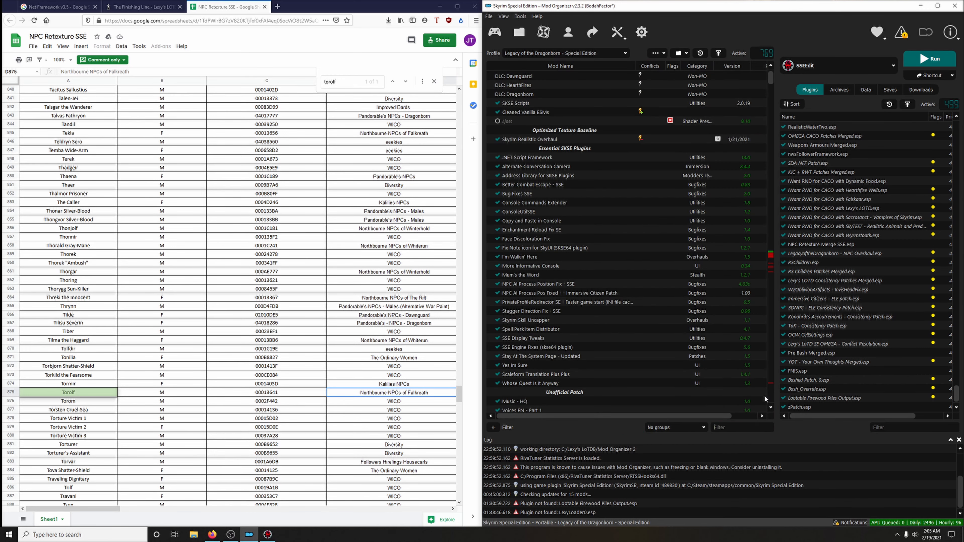
left_click_drag(769, 77, 770, 250)
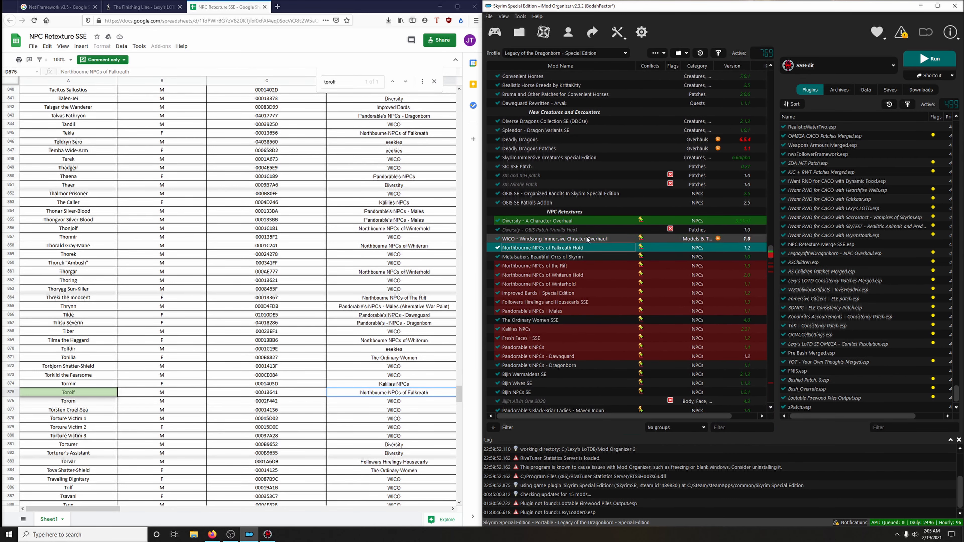
Open the conflict information of Northbourne NPCs of Falkreath Hold and enlarge its window.
double_click(578, 250)
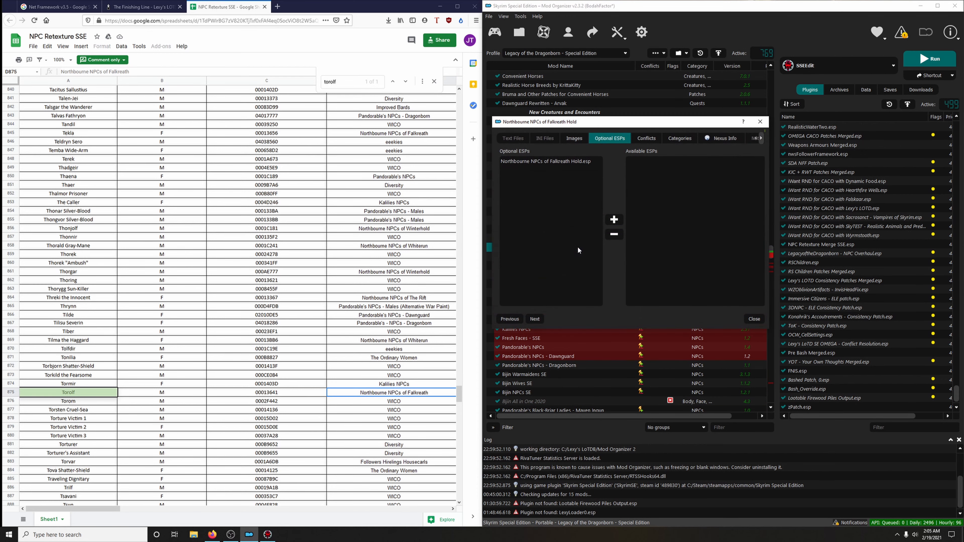
left_click(646, 139)
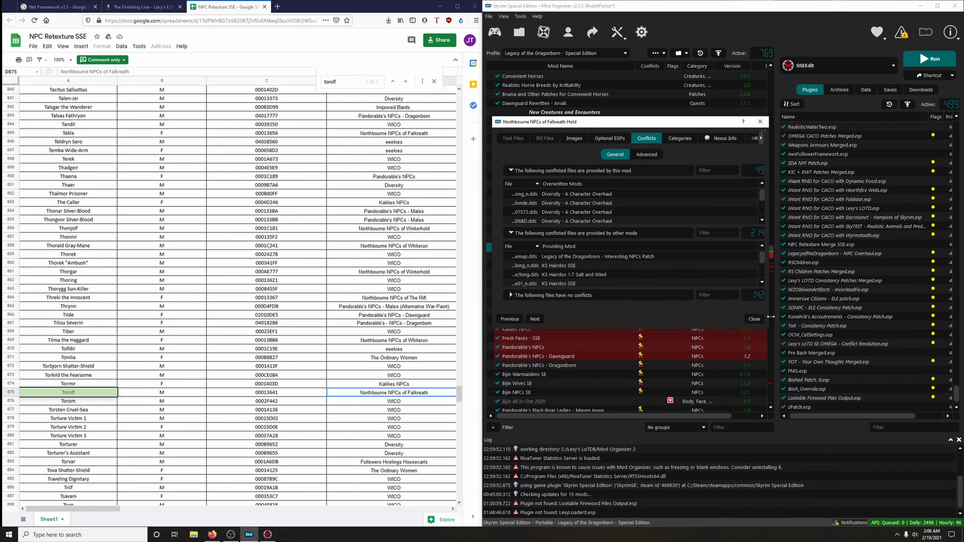
left_click_drag(769, 326, 885, 498)
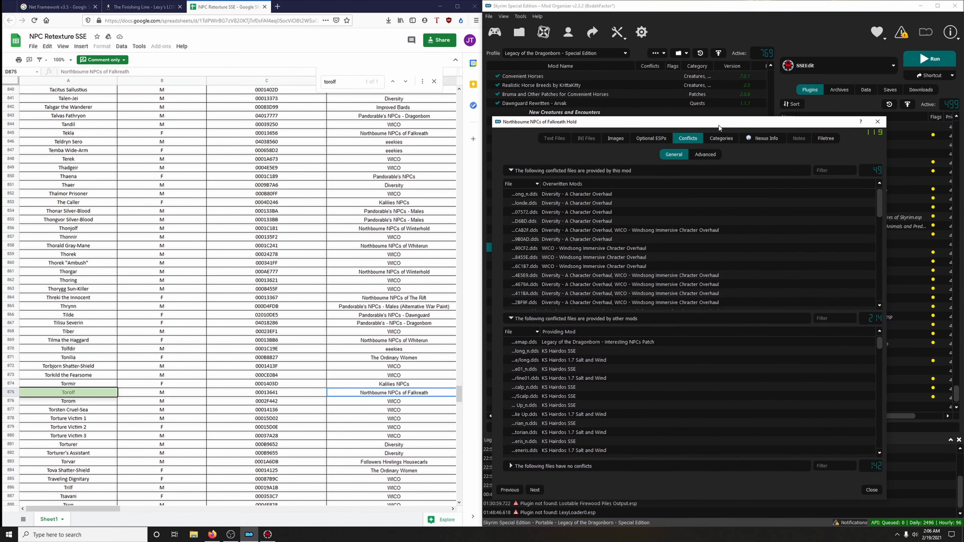
left_click_drag(713, 117, 701, 20)
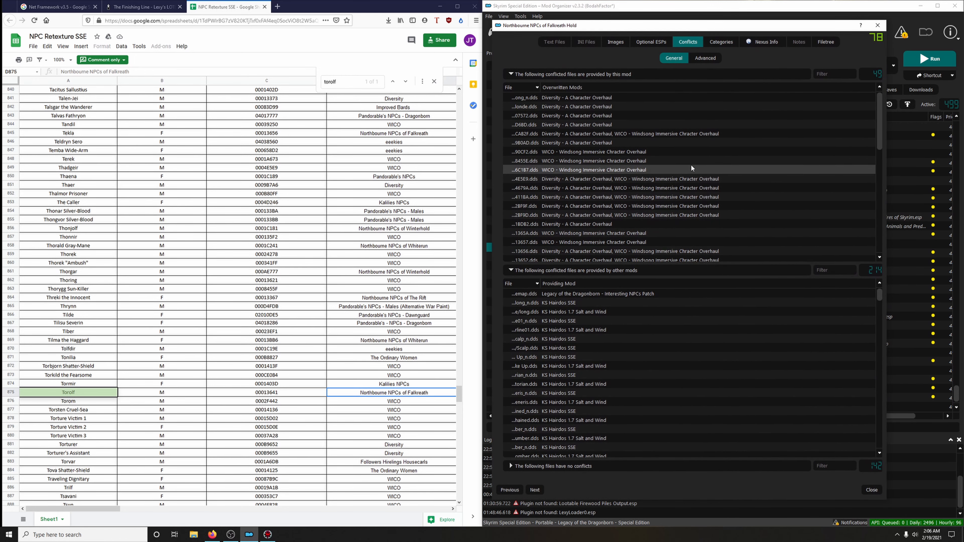
Review the guide's conflict-checking instructions, and reopen Northbourne NPCs of Falkreath Hold with its advanced conflict list.
left_click(141, 7)
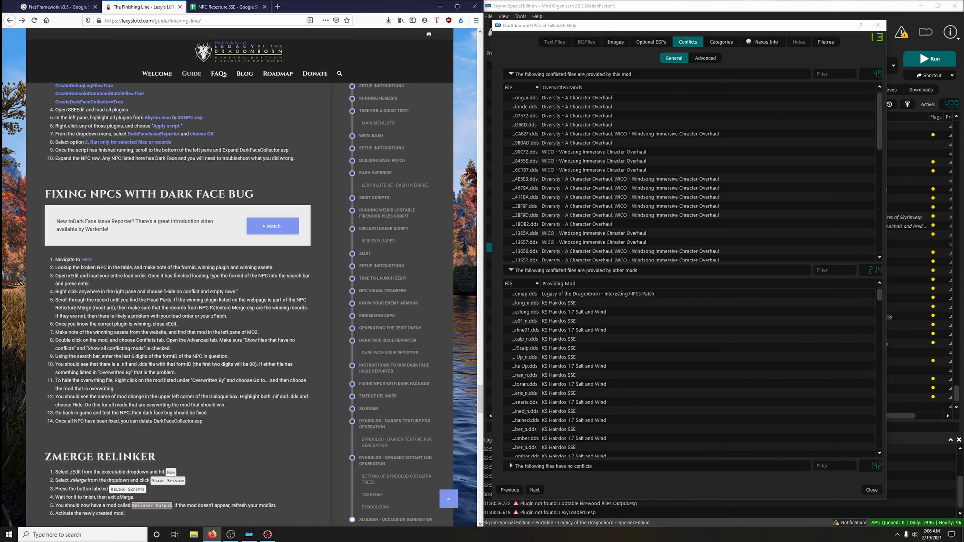
scroll(213, 311, "down", 1)
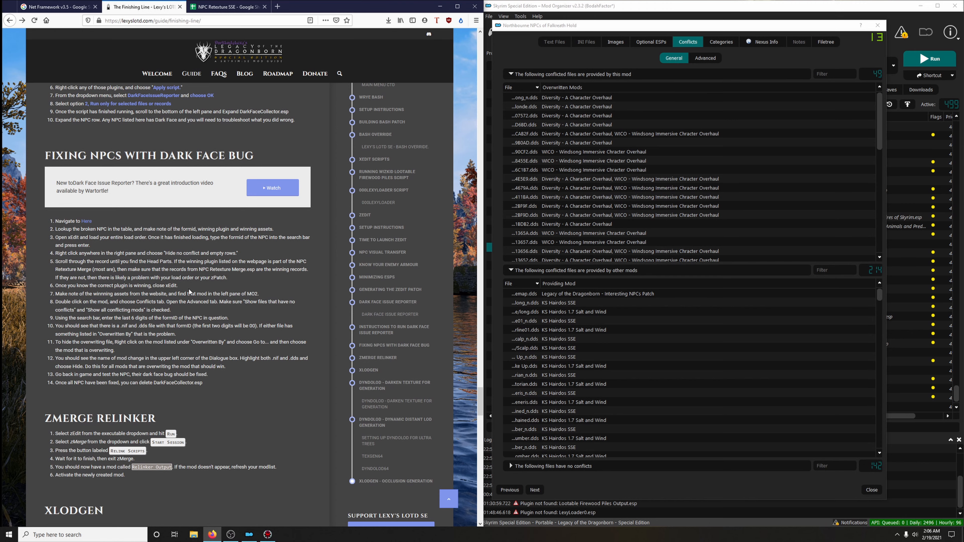
scroll(194, 291, "down", 1)
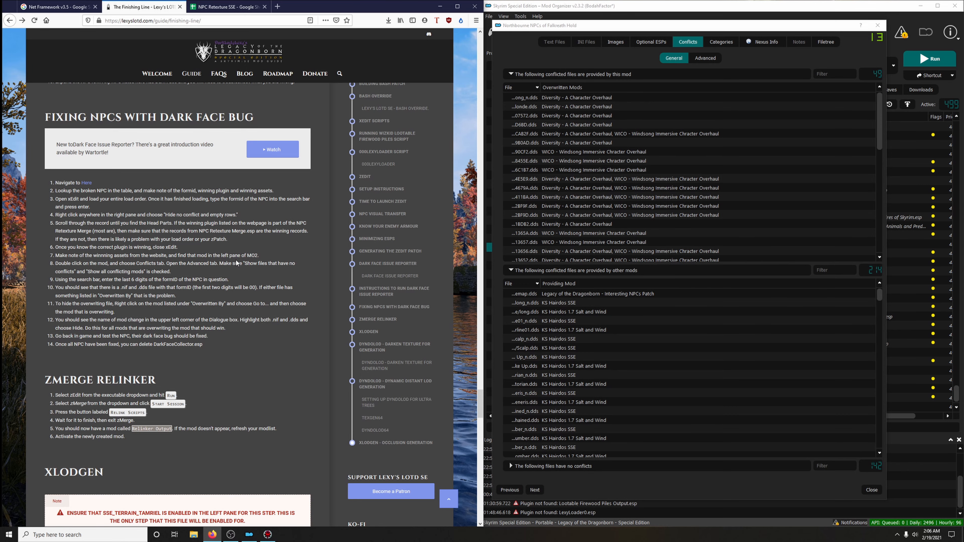
left_click(877, 25)
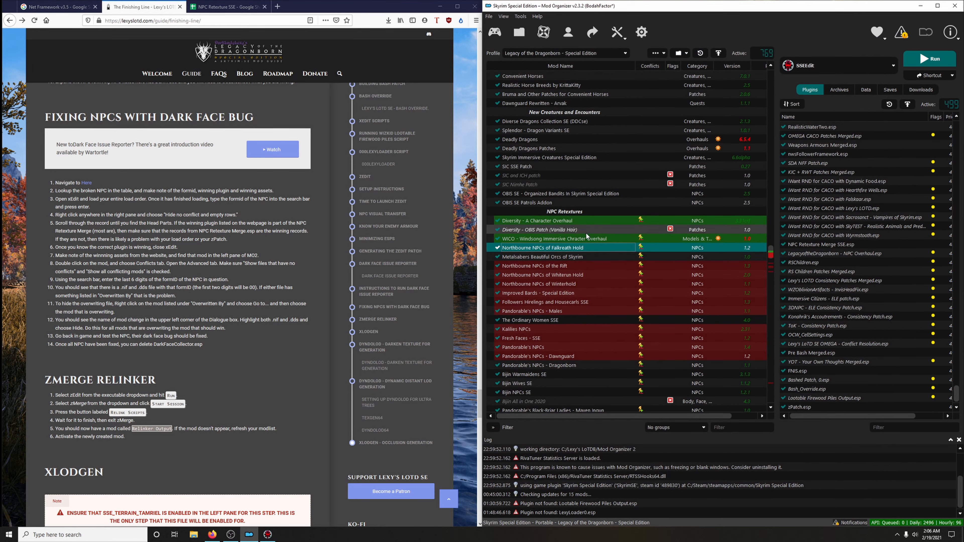
double_click(544, 249)
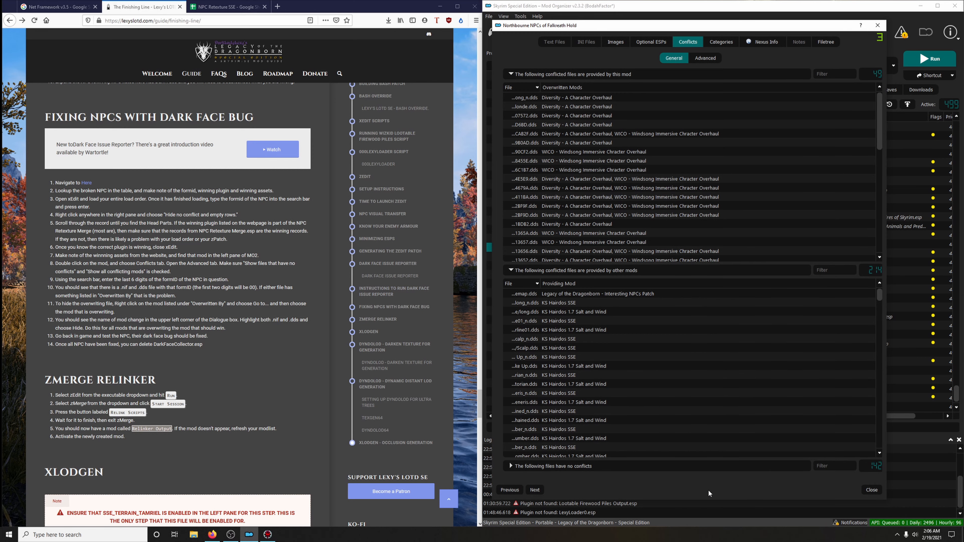
left_click(704, 58)
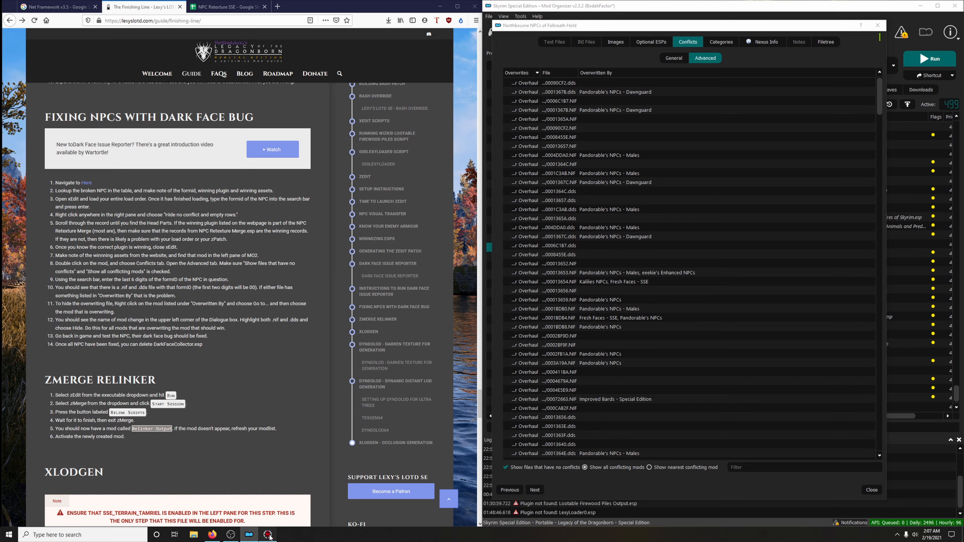
Check Torolf's form ID in SSEEdit, and filter the advanced conflict list of Northbourne NPCs of Falkreath Hold for 3641.
left_click(267, 535)
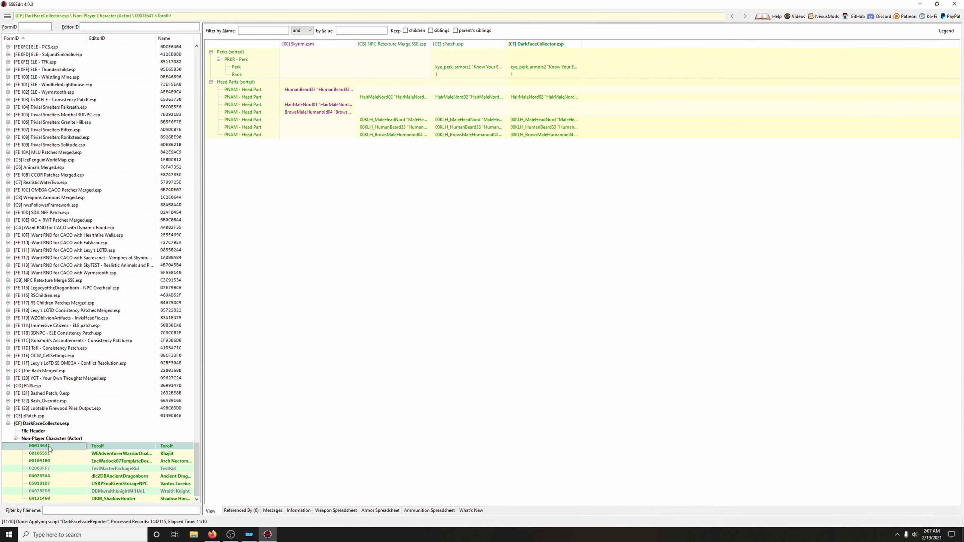
left_click(920, 4)
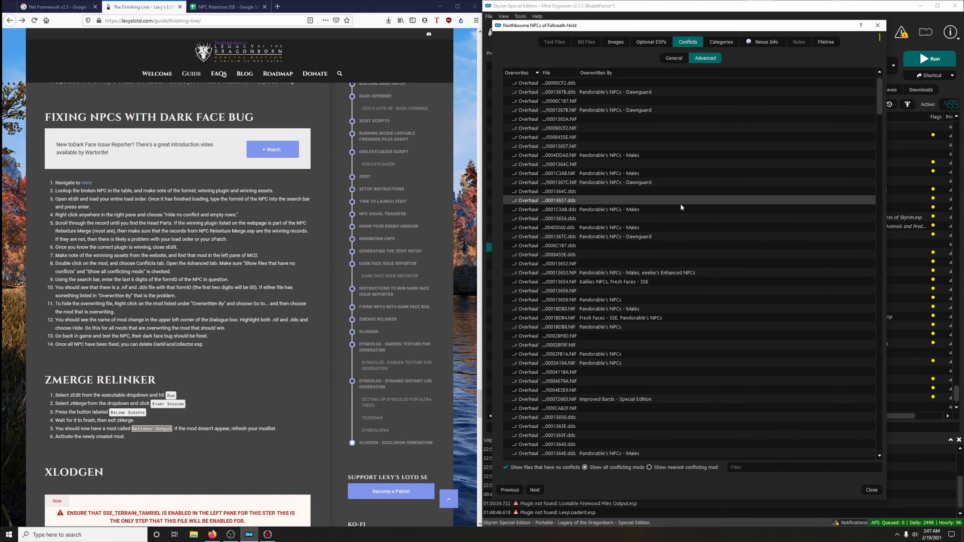
left_click(770, 467)
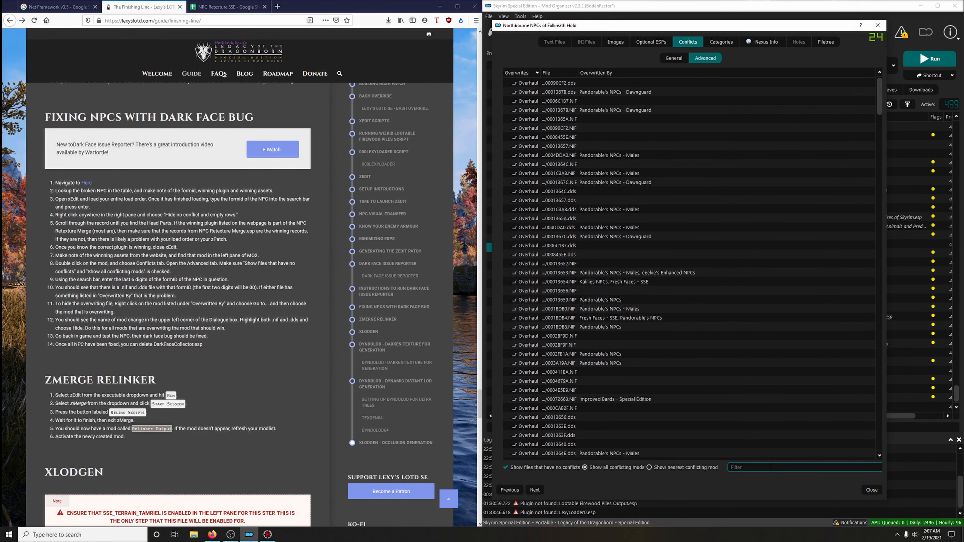
type("3641")
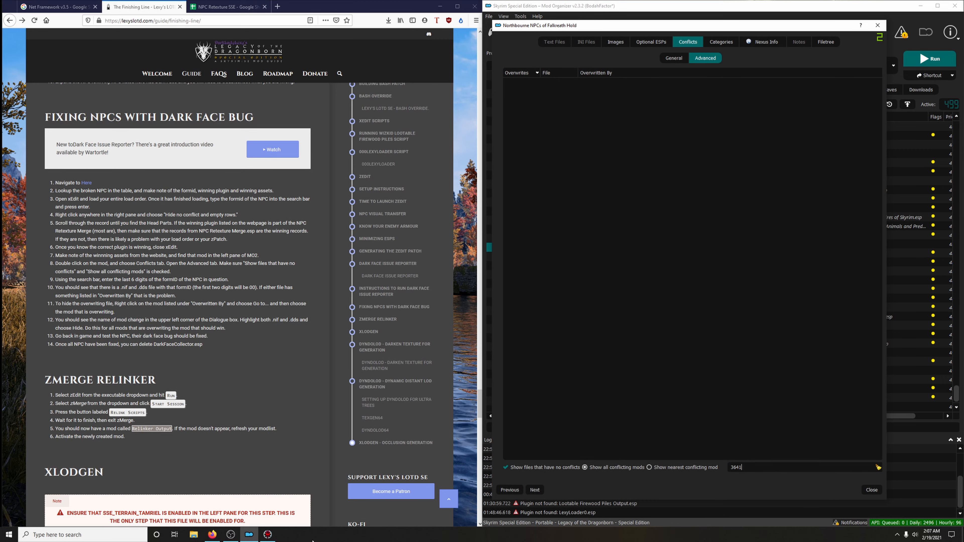
Recheck Torolf's form ID in SSEEdit, and filter the mod's advanced conflict list for 013641.
left_click(267, 534)
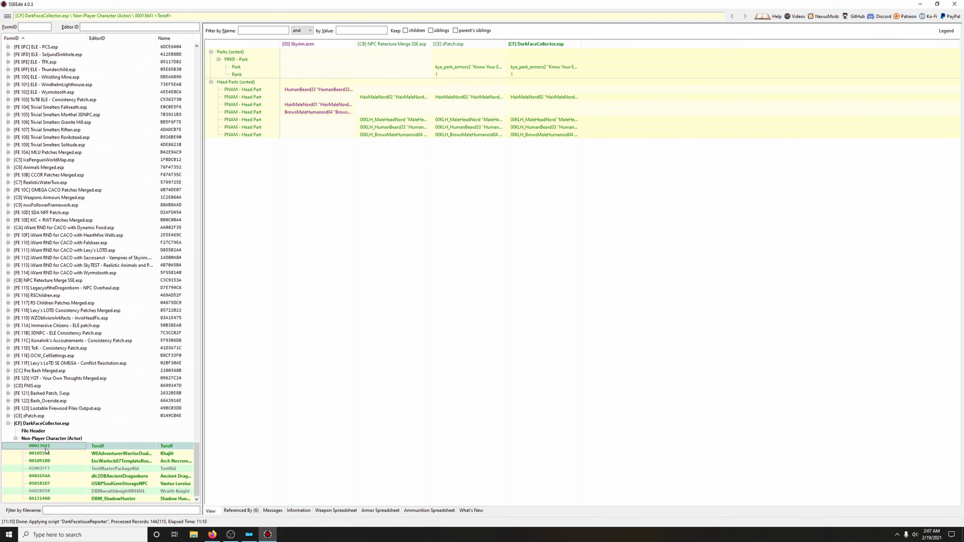
left_click(217, 537)
left_click(266, 536)
left_click(249, 534)
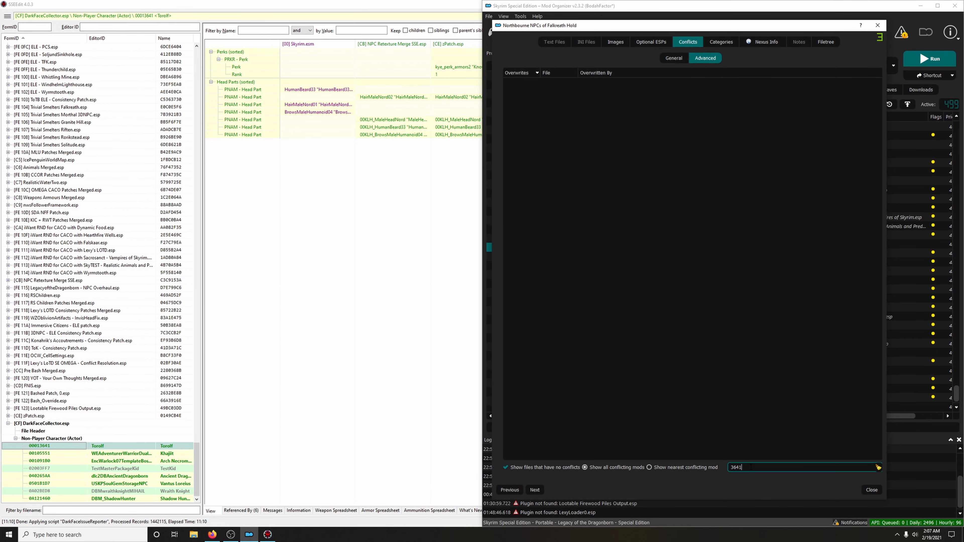
left_click_drag(749, 467, 692, 471)
type("0")
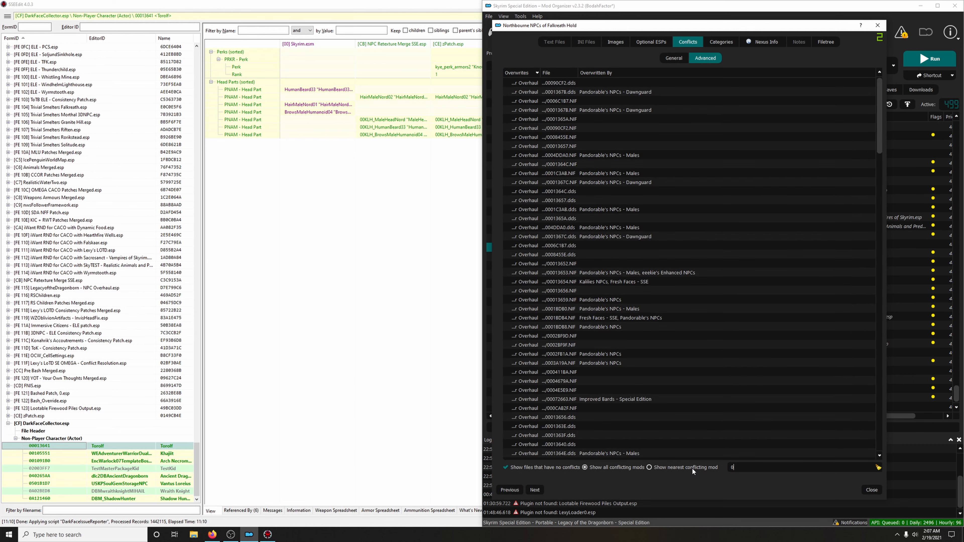
type("13")
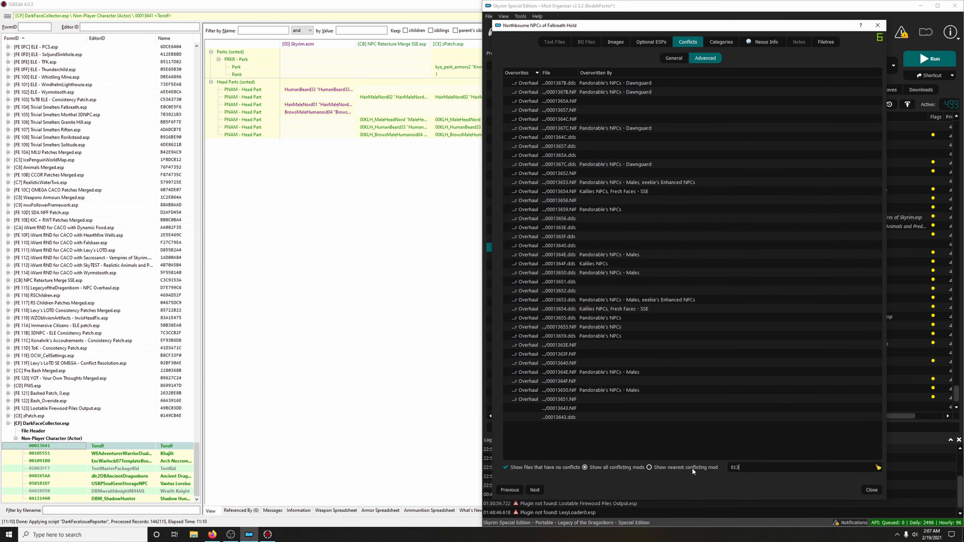
type("631")
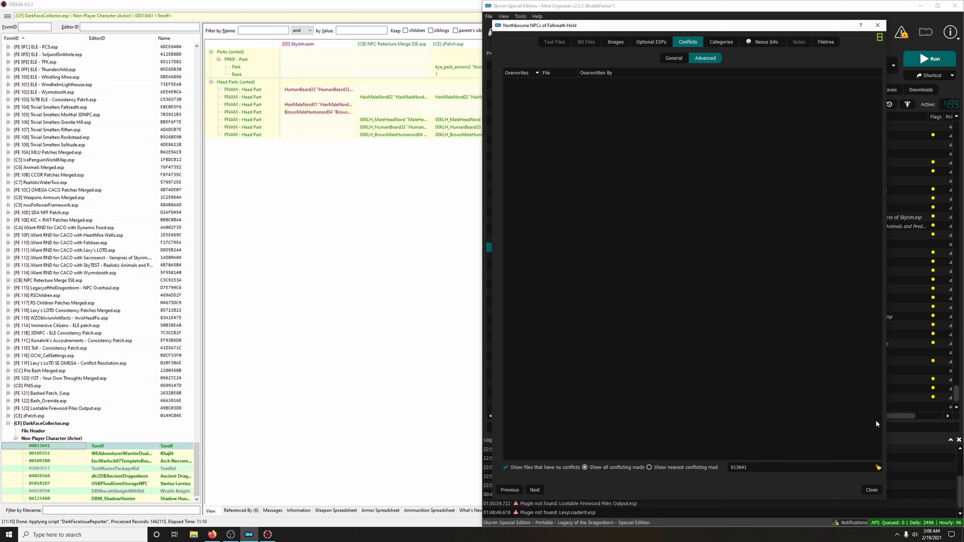
type("4")
Extend the conflict filter to the full form ID 00013641, and close the mod's information window.
double_click(760, 470)
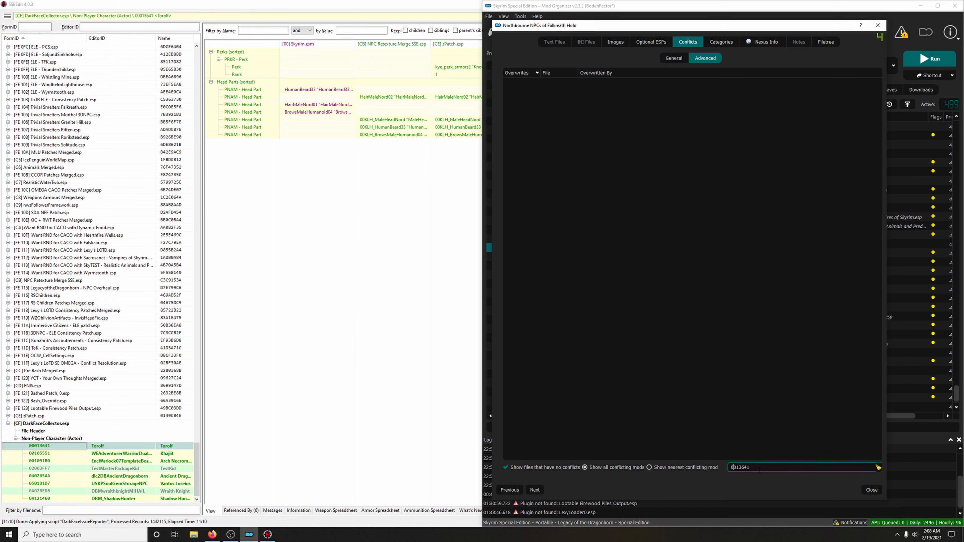
type("00013641")
left_click(869, 493)
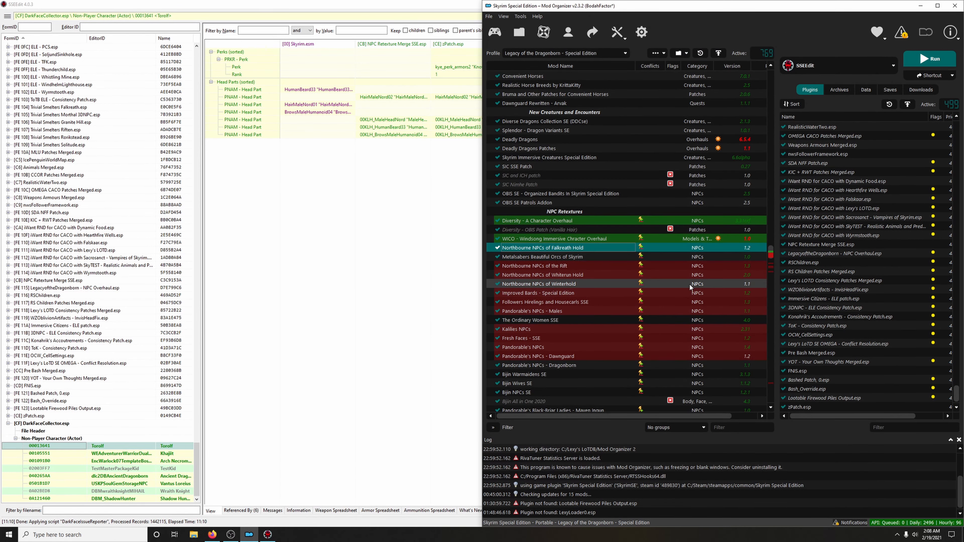
Reopen Northbourne NPCs of Falkreath Hold and look through the file paths provided by other mods in its general conflicts.
double_click(571, 249)
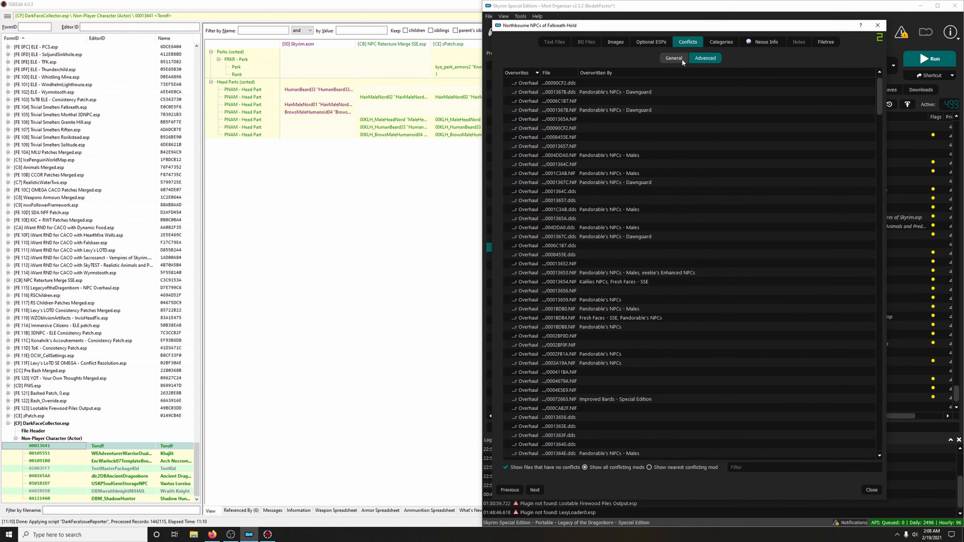
left_click(680, 59)
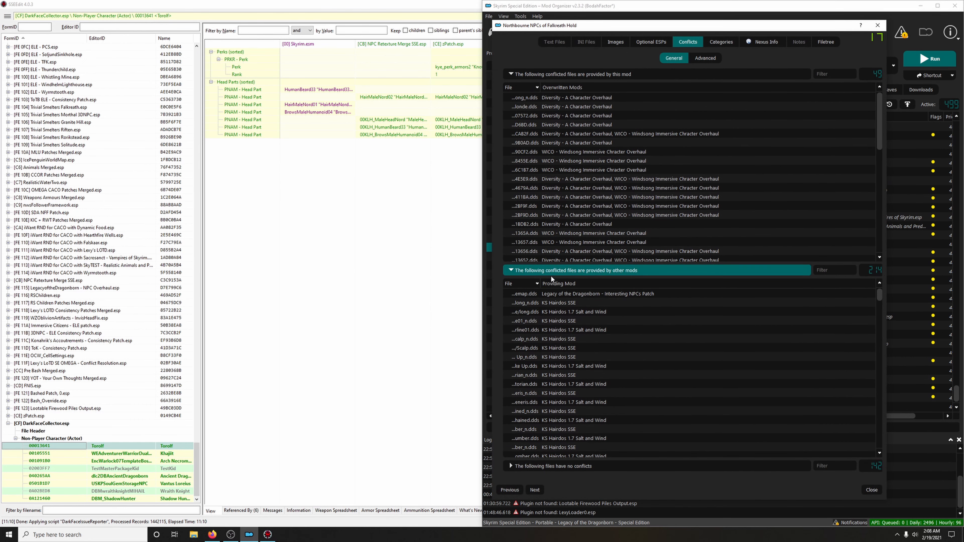
left_click_drag(540, 283, 636, 283)
scroll(681, 291, "down", 10)
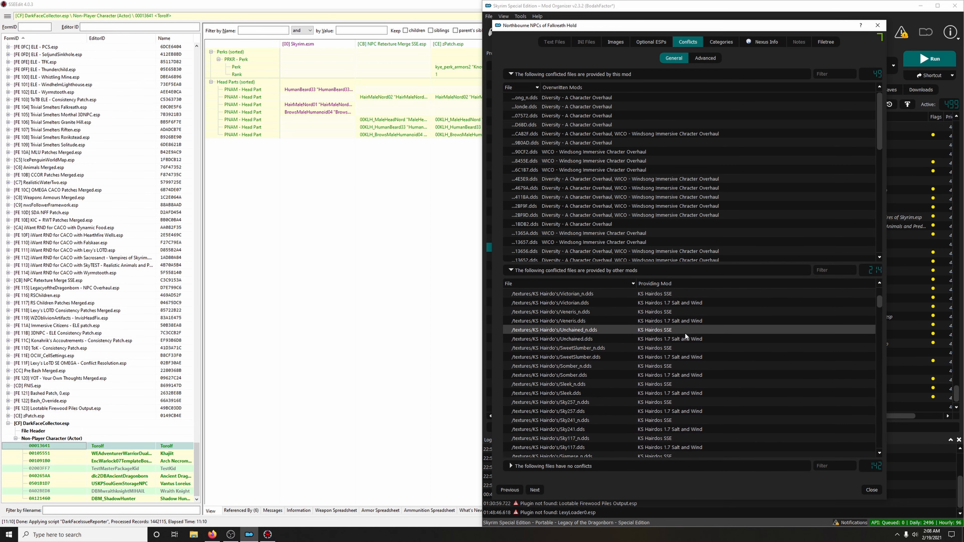
scroll(685, 333, "down", 4)
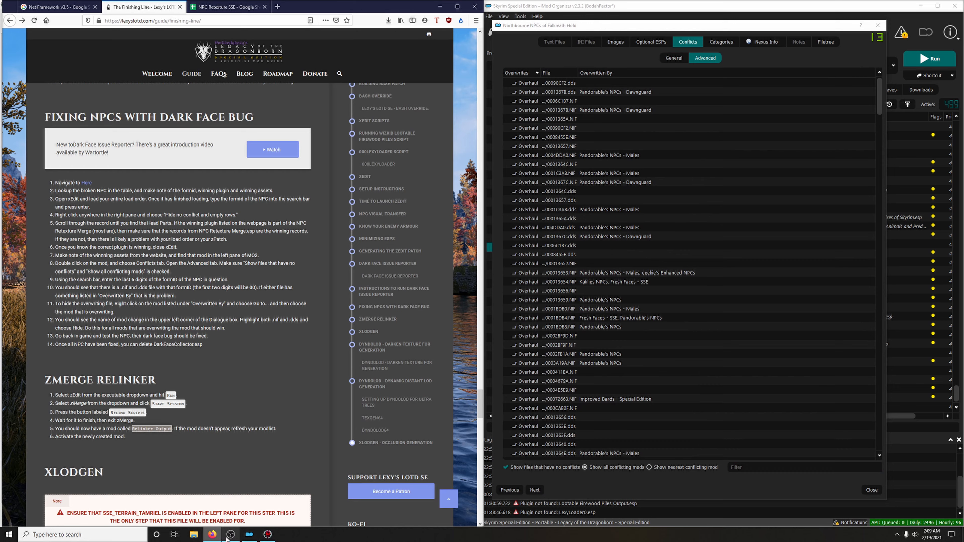
Compare with the NPC record in SSEEdit again, and search the mod's advanced conflict list for 00013641.
left_click(268, 535)
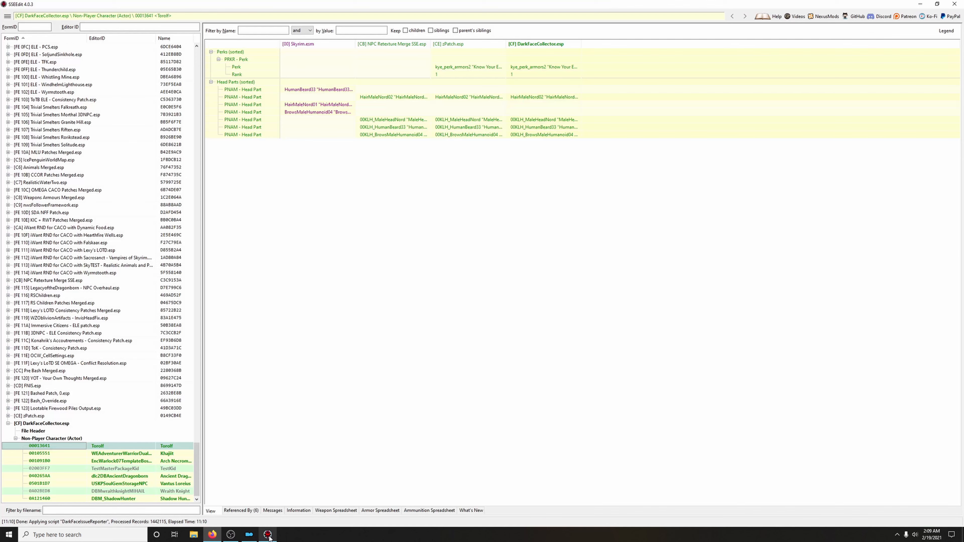
key("alt+Tab")
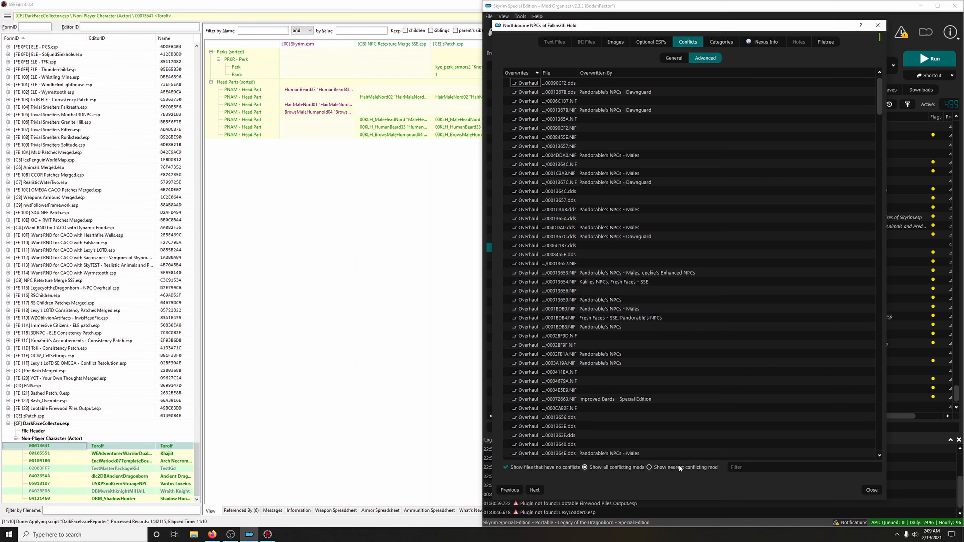
left_click(794, 468)
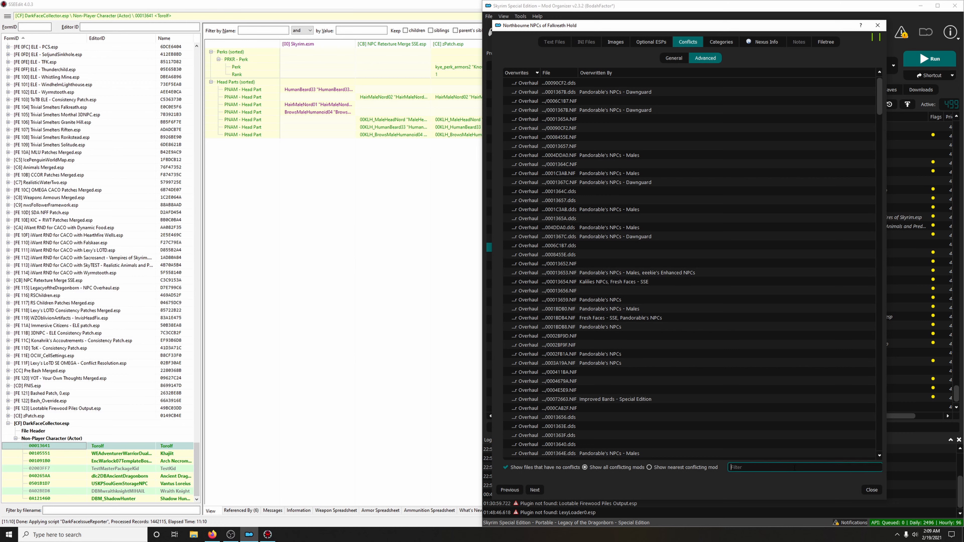
type("000")
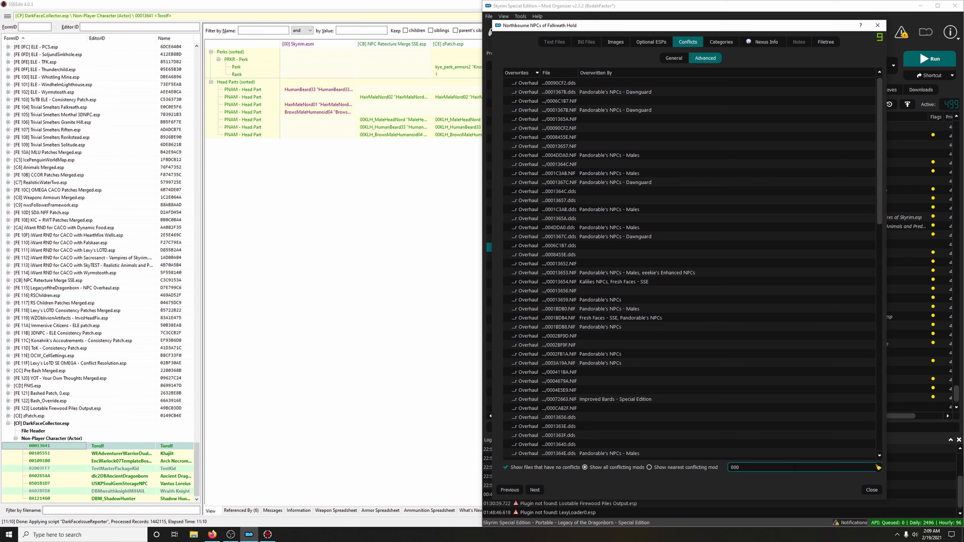
type("13")
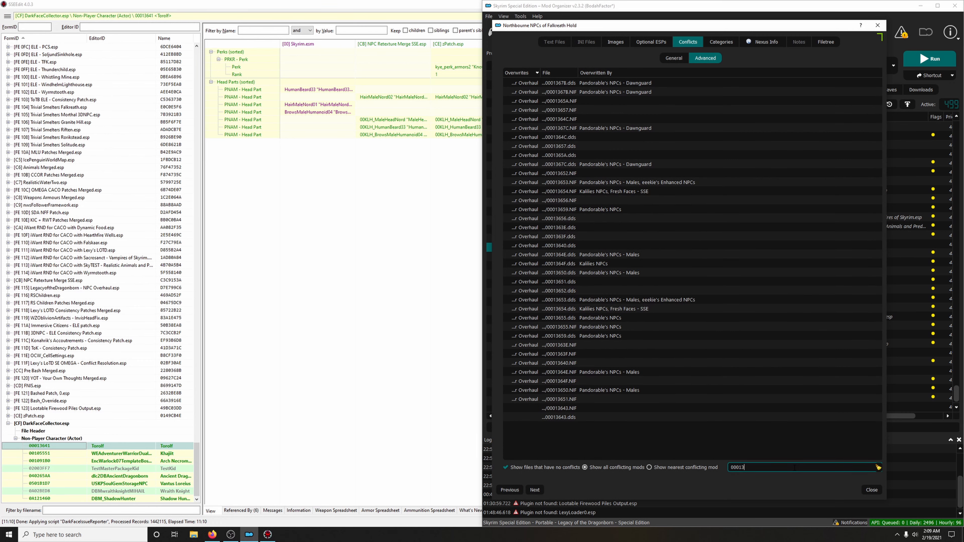
type("641")
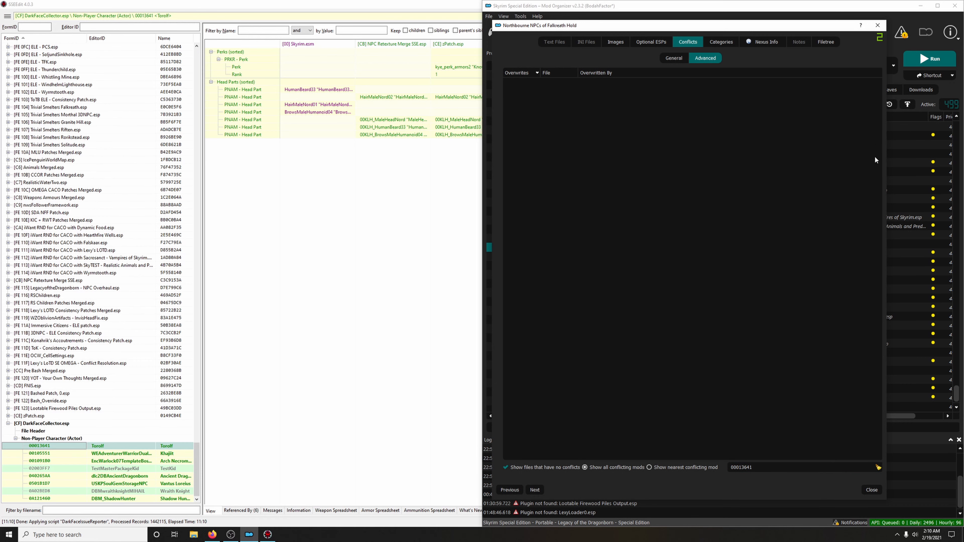
Close the mod's information, visit its Nexus page, and save the main Northbourne NPCs of Falkreath Hold file as a manual download.
left_click(877, 25)
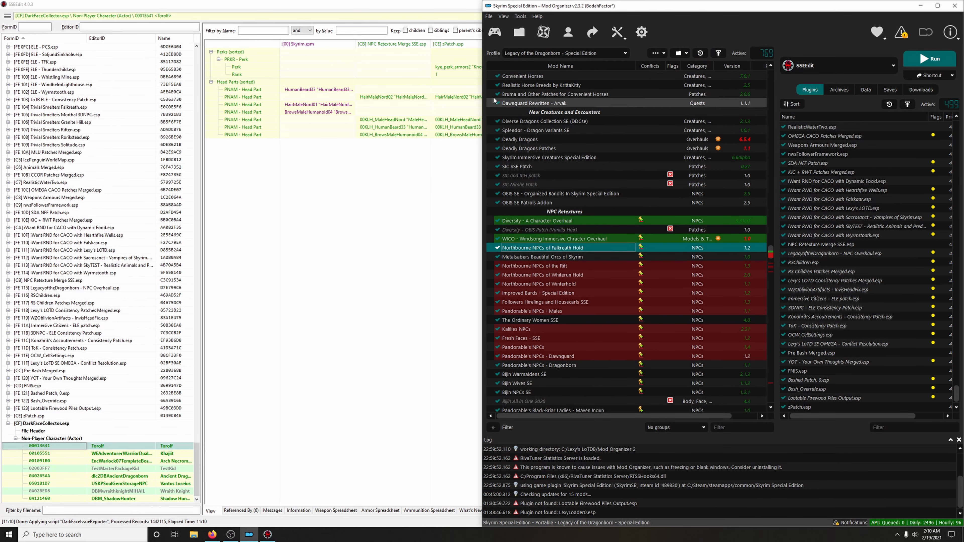
left_click(461, 7)
left_click(921, 6)
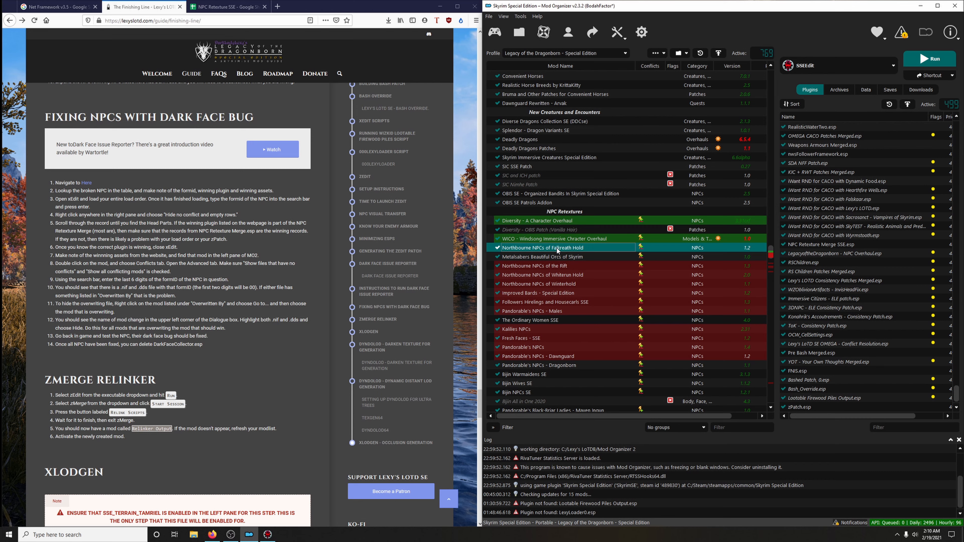
right_click(536, 252)
right_click(568, 249)
left_click(590, 397)
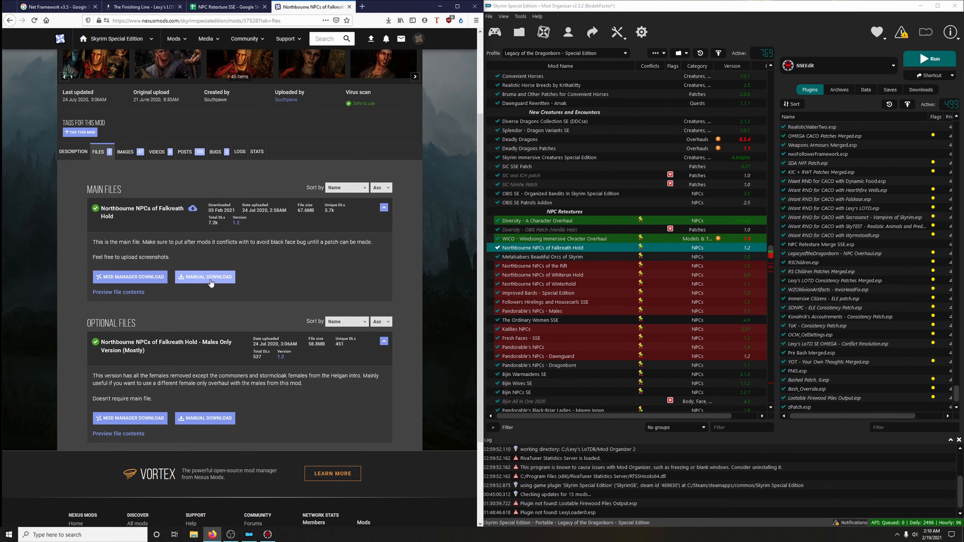
left_click(211, 280)
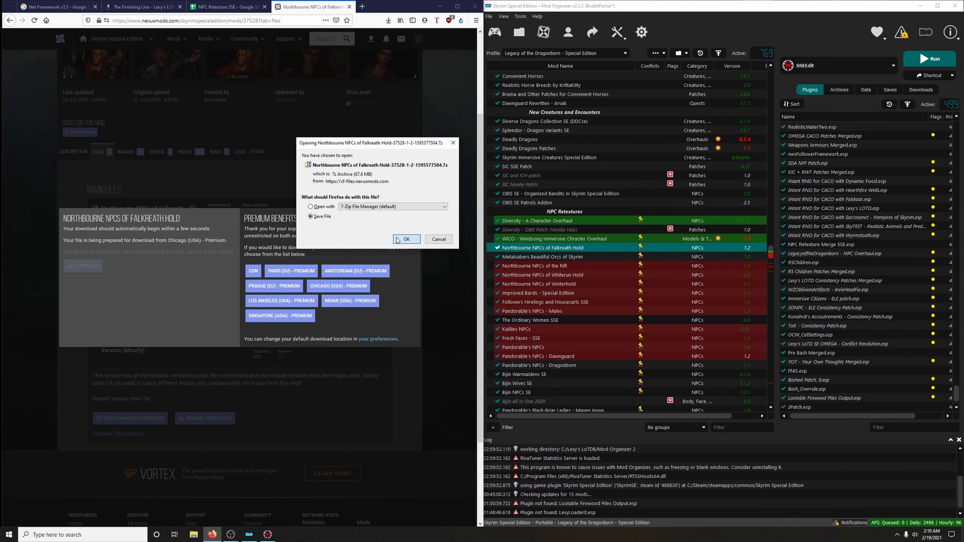
left_click(398, 239)
Open the downloaded archive in 7-Zip and examine the hearthfires.esm folder under meshes/actors/character/FaceGenData/FaceGeom.
left_click(386, 39)
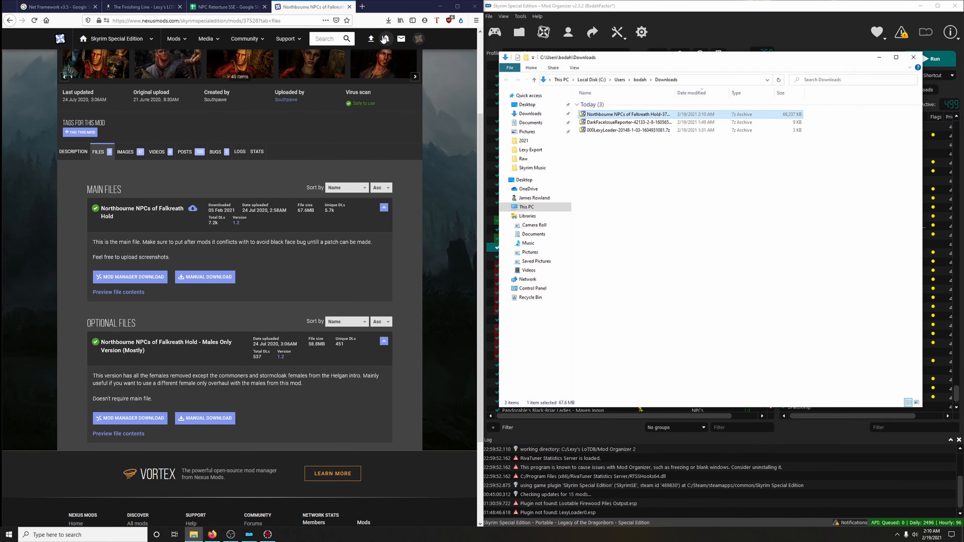
left_click(349, 6)
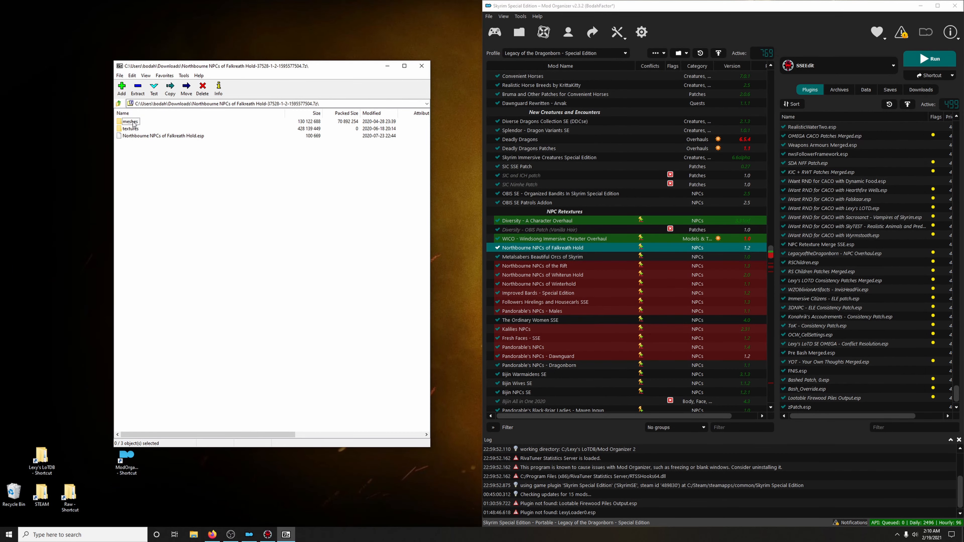
double_click(131, 121)
double_click(132, 122)
double_click(132, 122)
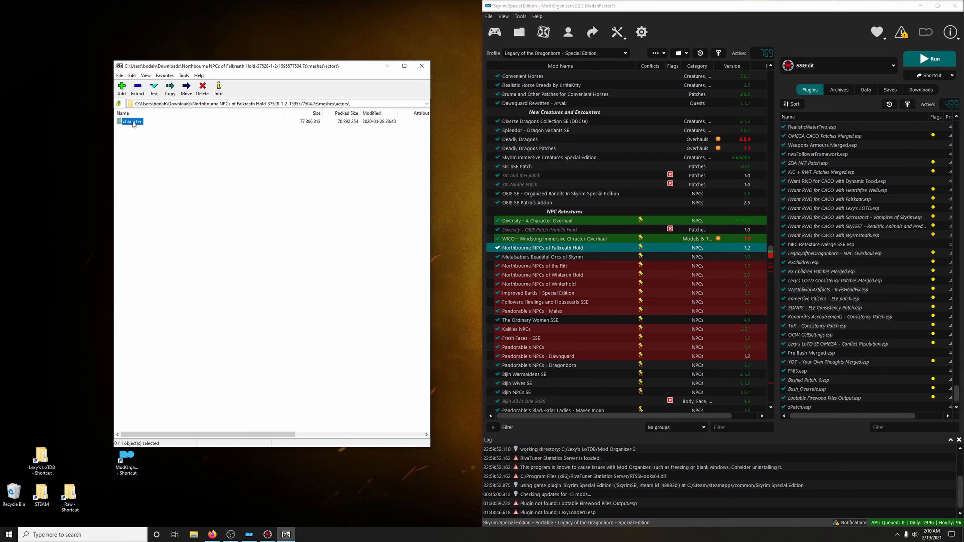
double_click(134, 121)
double_click(135, 122)
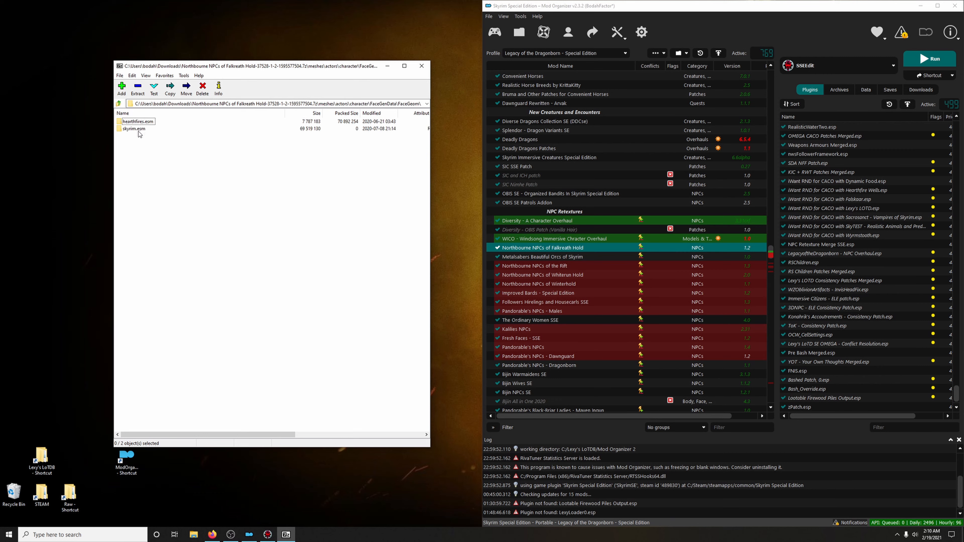
double_click(139, 122)
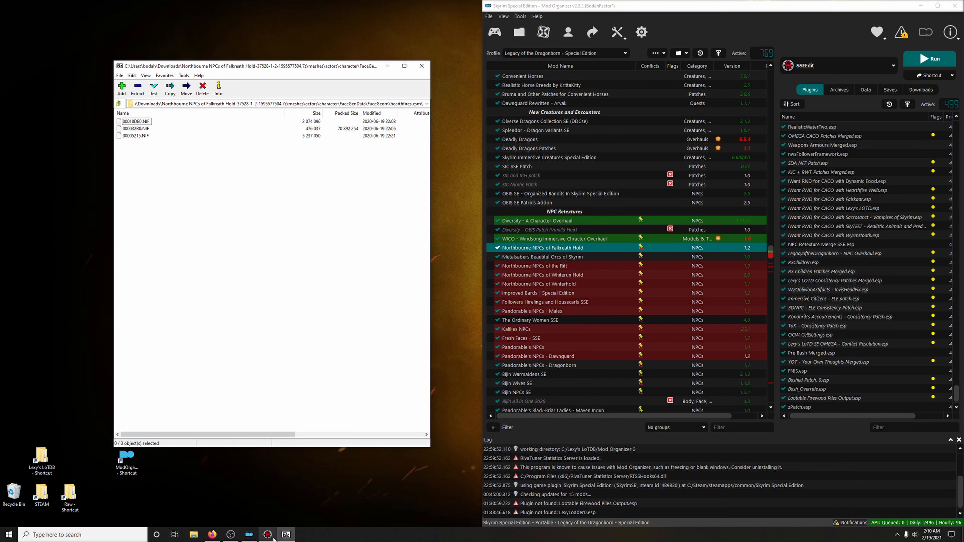
Recheck Torolf's form ID in SSEEdit, and look for a matching NIF file in the archive's FaceGeom skyrim.esm folder.
left_click(268, 534)
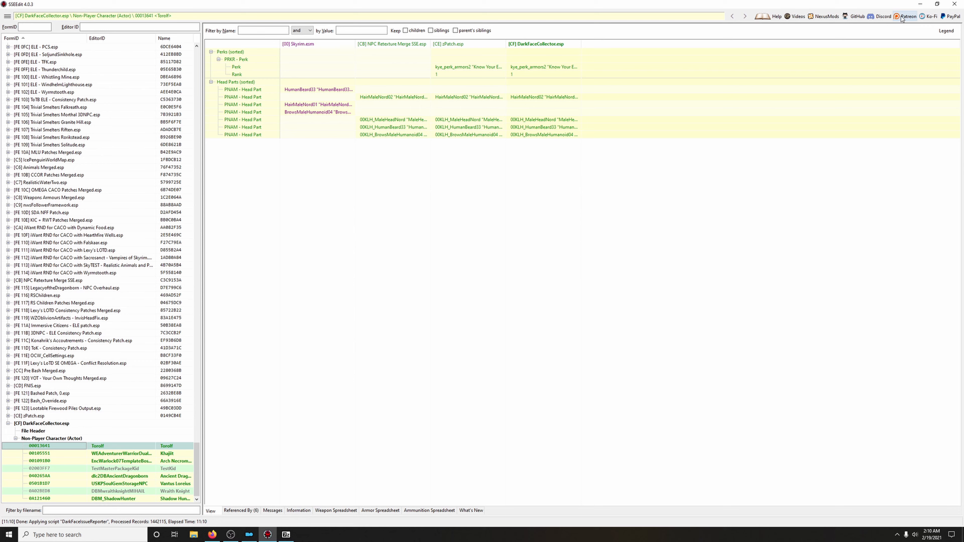
left_click(919, 4)
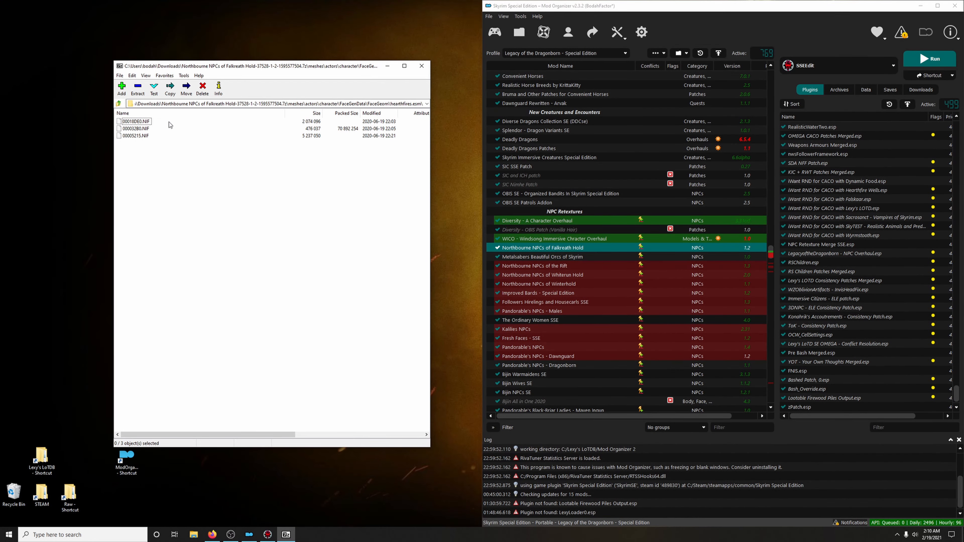
left_click(119, 104)
double_click(134, 129)
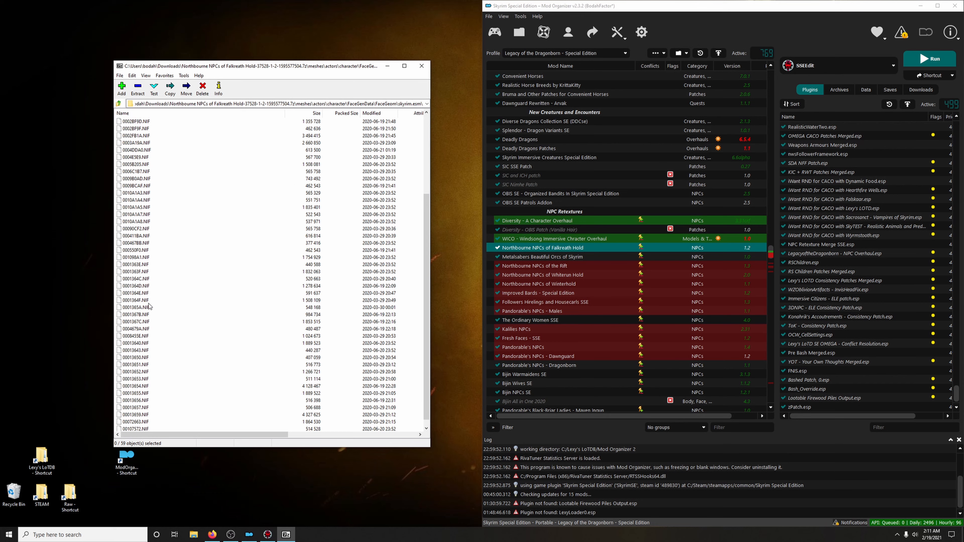
Extract the meshes and textures folders from the downloaded Northbourne NPCs of Falkreath Hold archive to the desktop, and close the archive and Downloads windows.
left_click(427, 65)
left_click(193, 534)
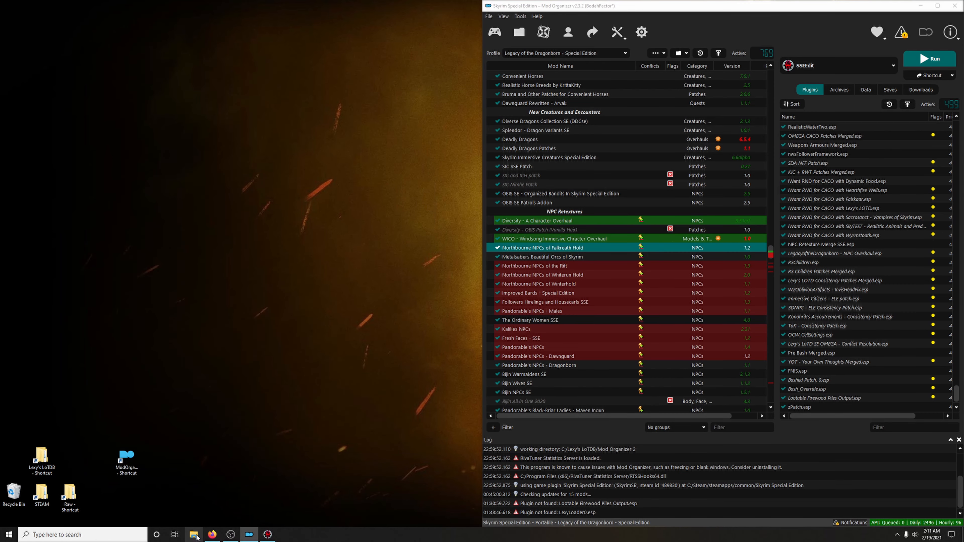
double_click(626, 114)
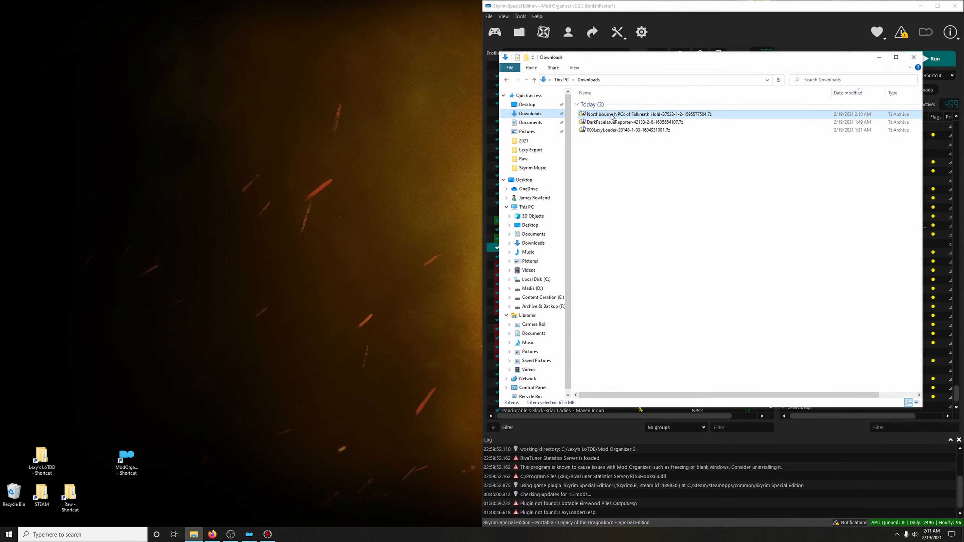
left_click(136, 129)
left_click(135, 122, "ctrl")
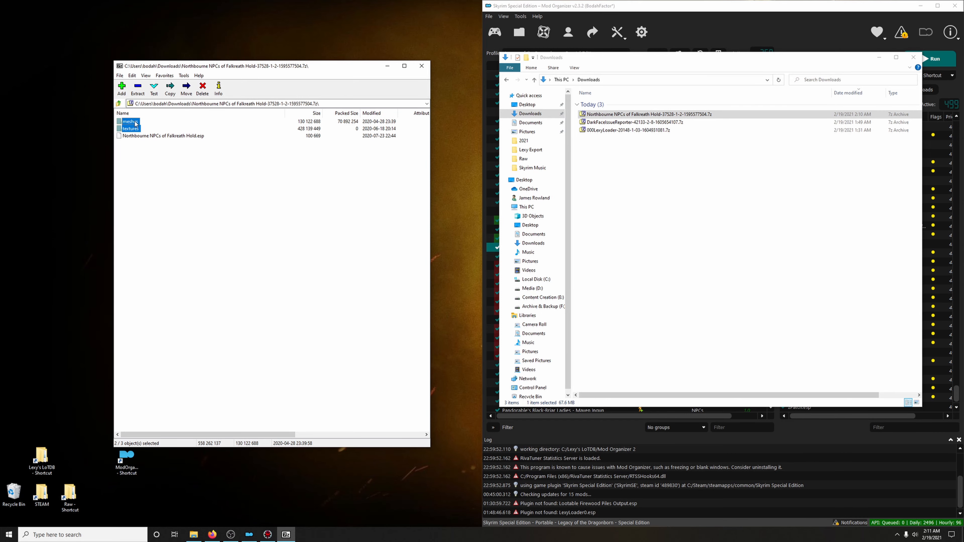
left_click_drag(136, 124, 62, 123)
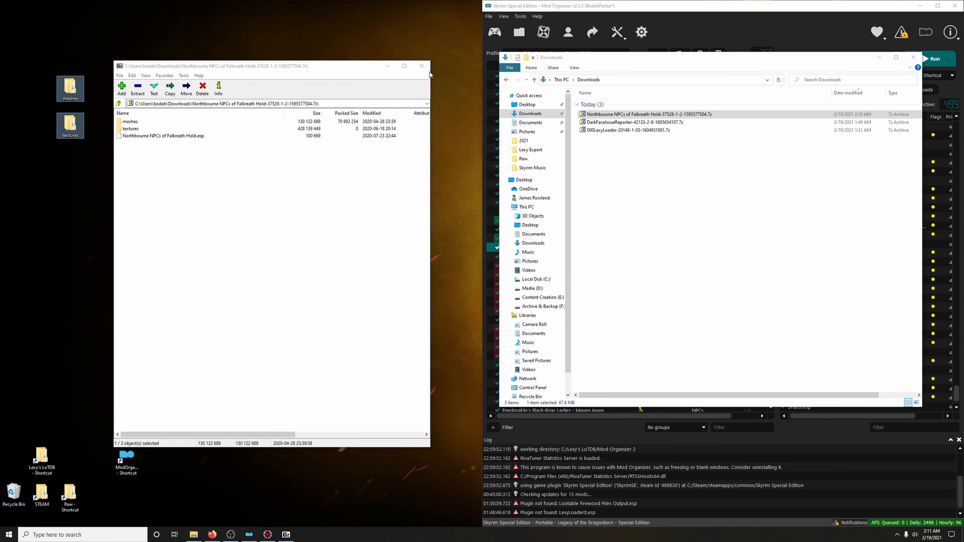
left_click(421, 66)
left_click(912, 57)
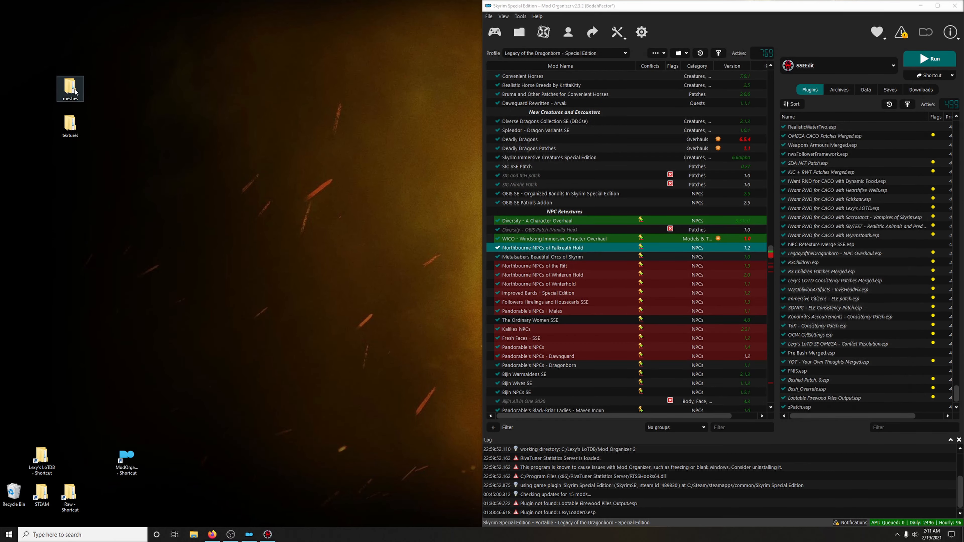
Open the extracted meshes folder and examine the hearthfires.esm folder under actors/character/FaceGenData/FaceGeom.
double_click(73, 89)
double_click(600, 105)
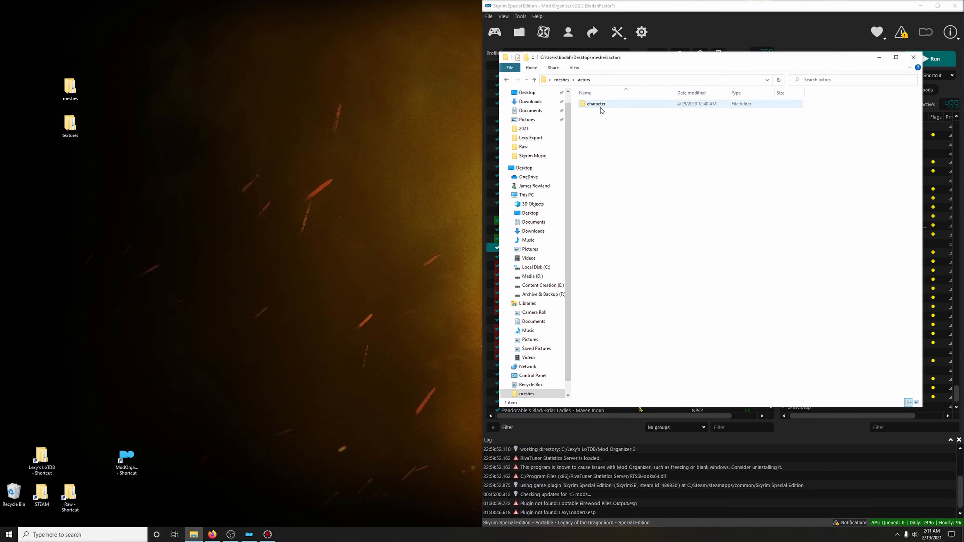
double_click(600, 107)
double_click(600, 107)
double_click(600, 107)
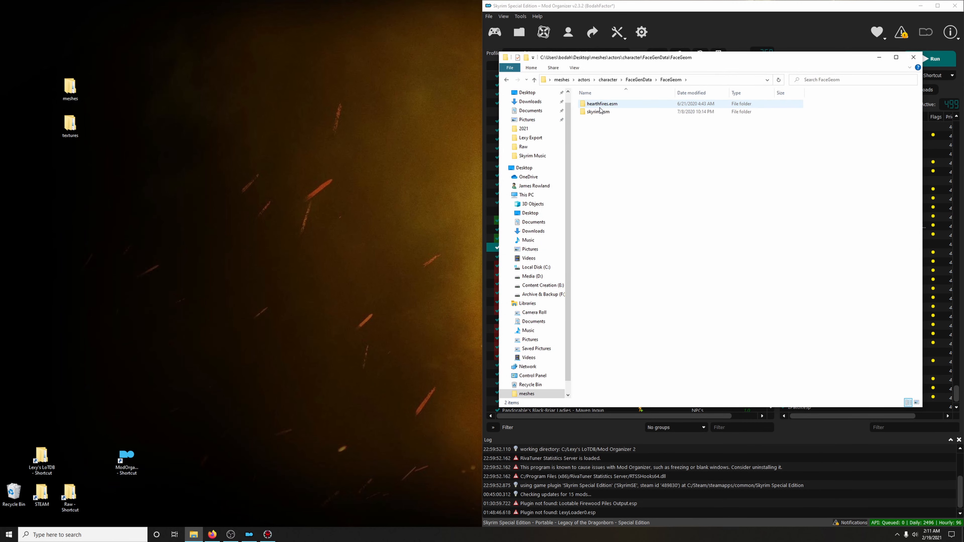
double_click(600, 108)
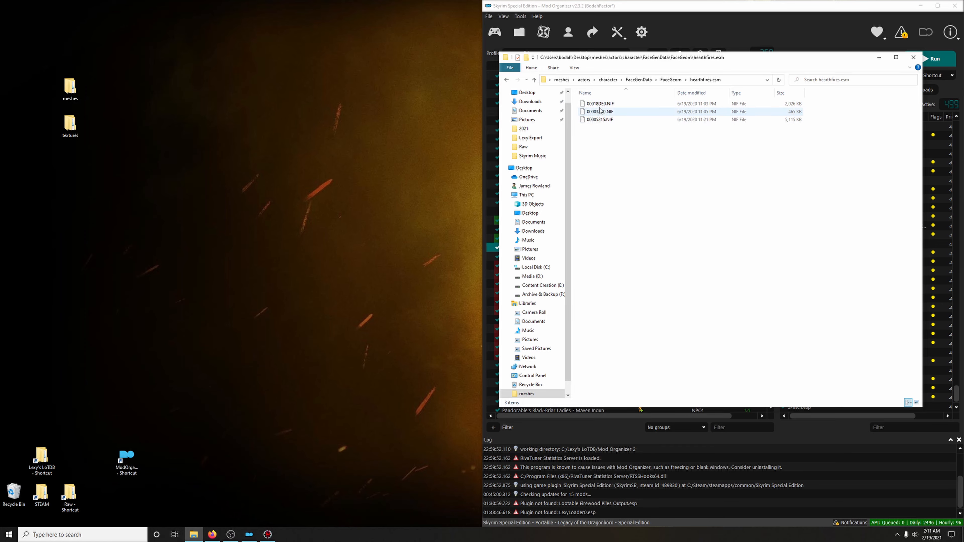
Recheck Torolf's form ID in SSEEdit, and search the extracted FaceGeom skyrim.esm folder for 13641.
left_click(267, 534)
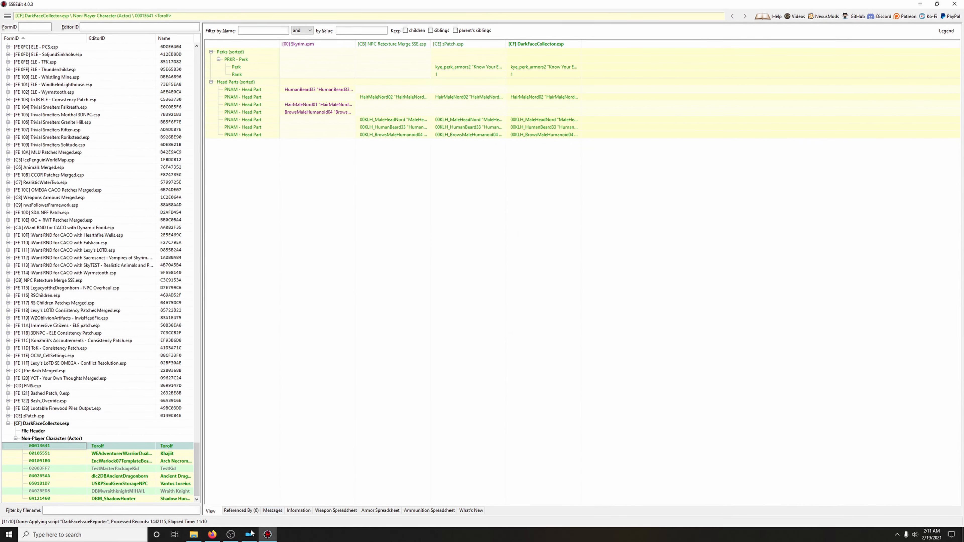
left_click(920, 4)
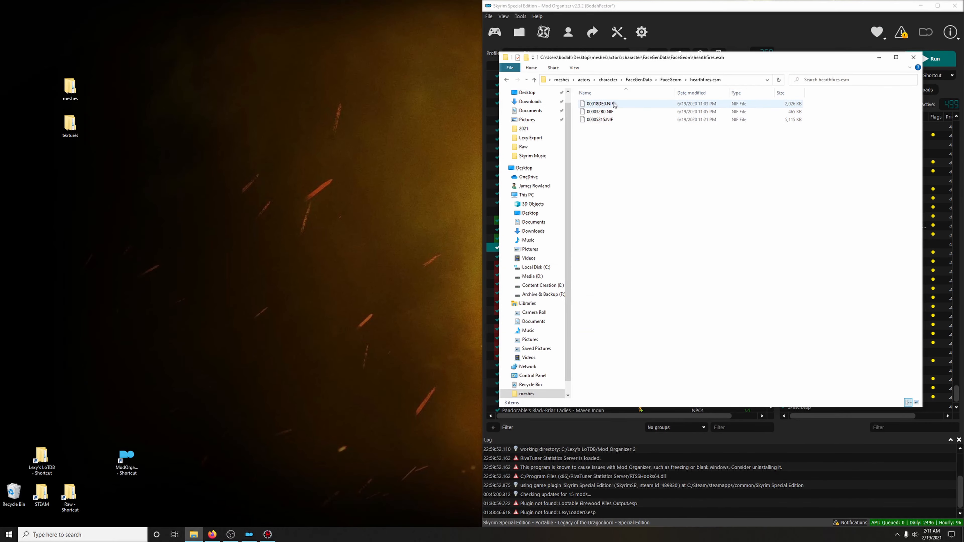
key("BackSpace")
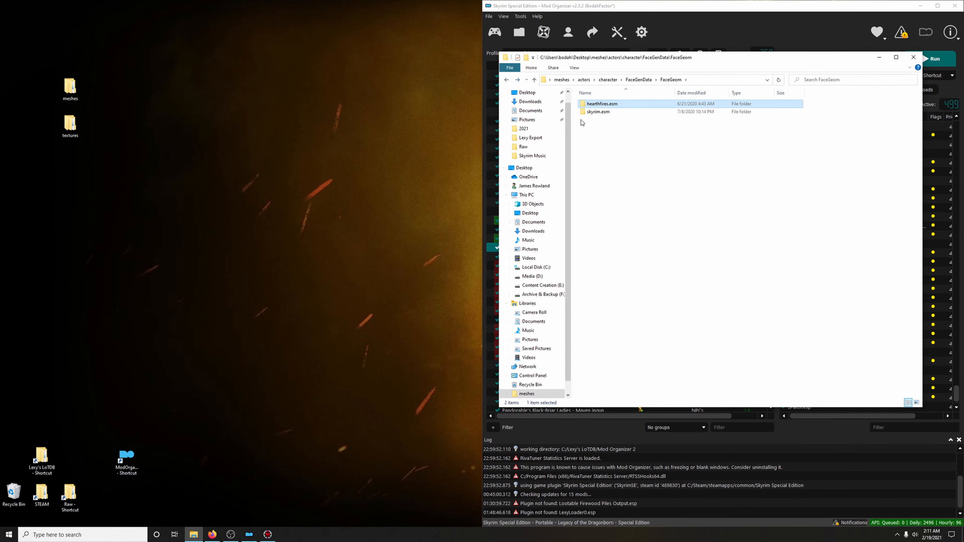
double_click(592, 112)
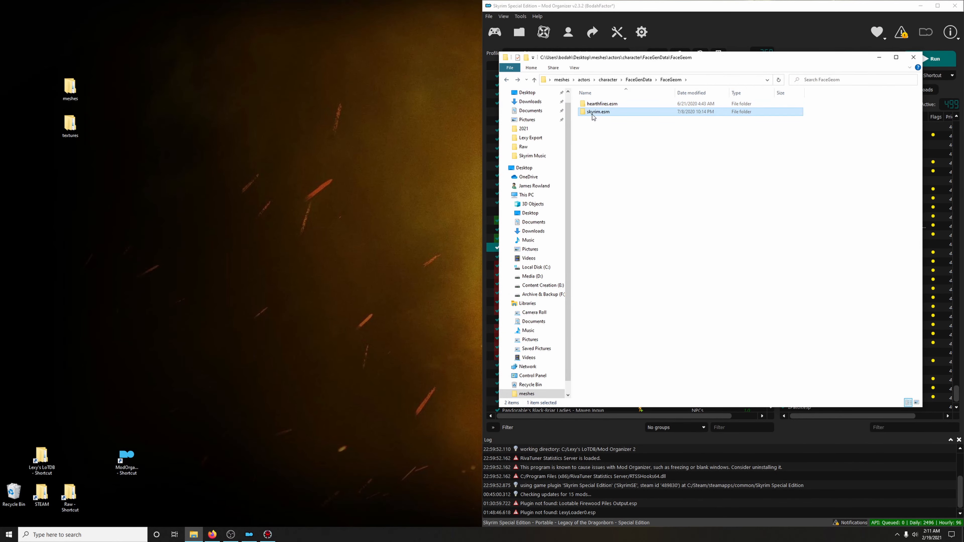
left_click(822, 80)
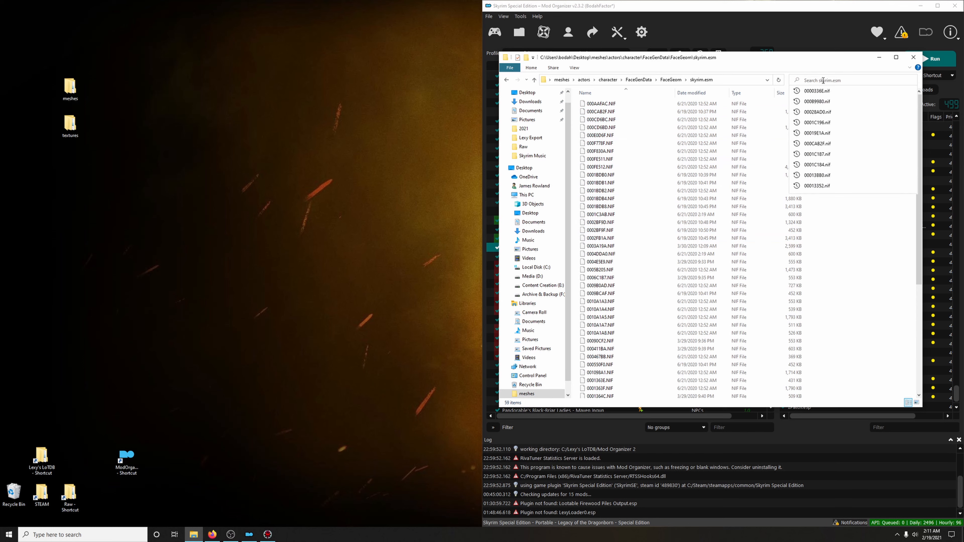
type("13641")
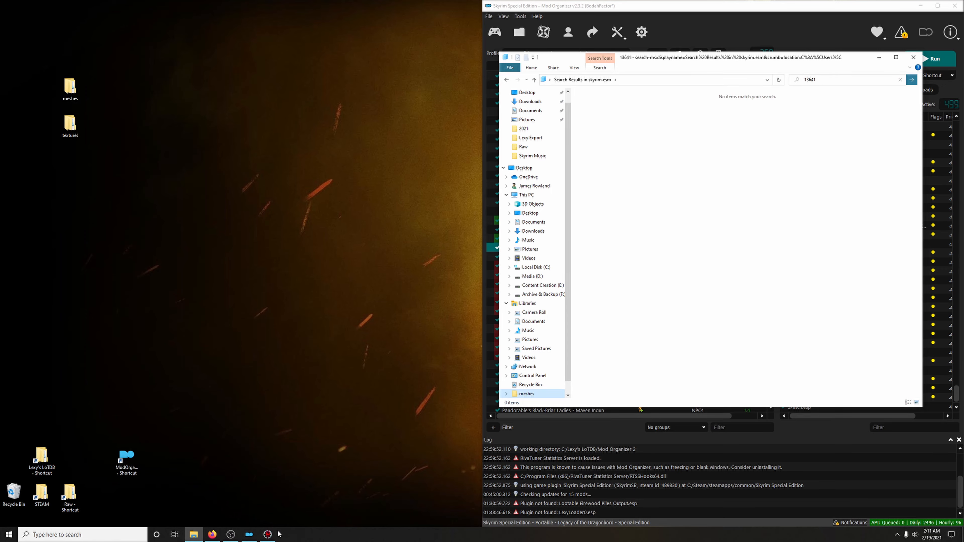
Compare Torolf's record in SSEEdit with his row in the NPC Retexture SSE spreadsheet, and close the folder search window.
left_click(268, 534)
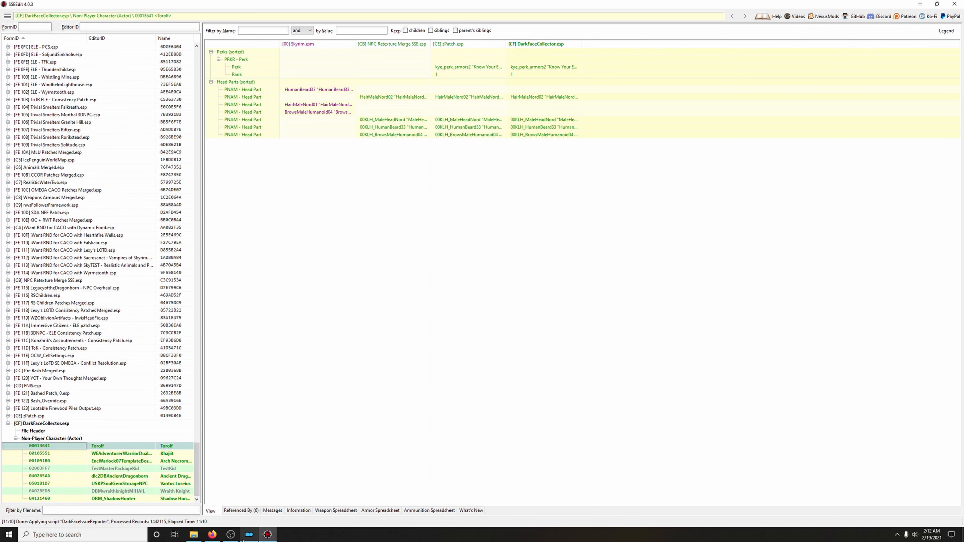
left_click(920, 4)
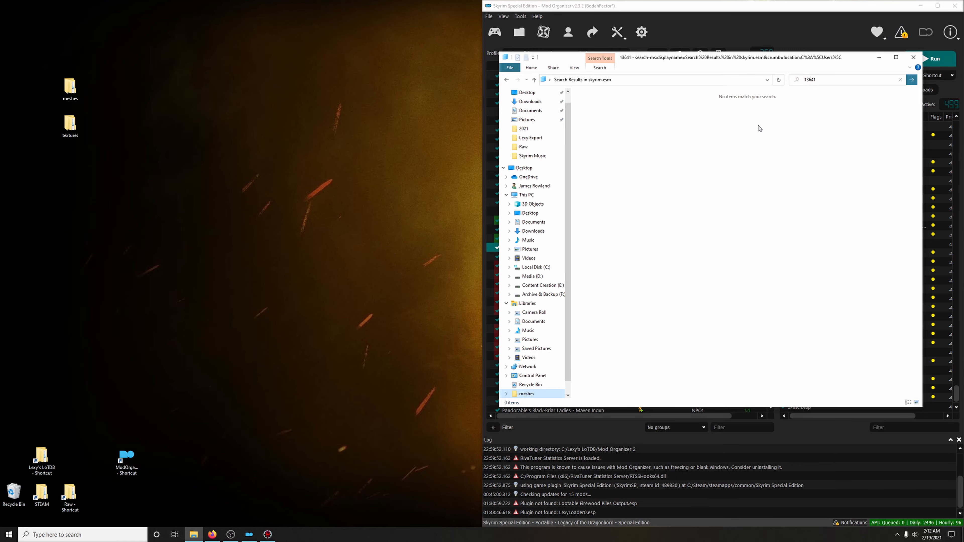
left_click(268, 534)
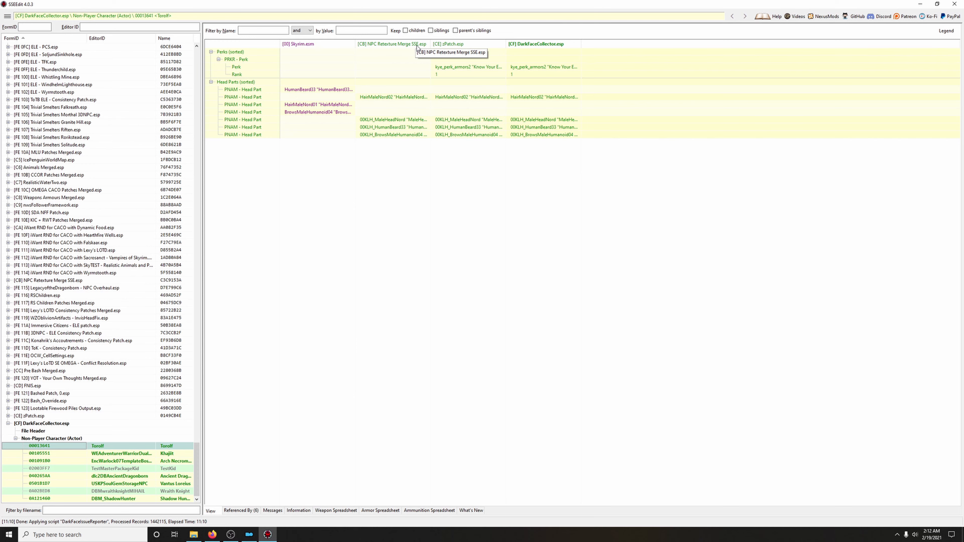
left_click(920, 4)
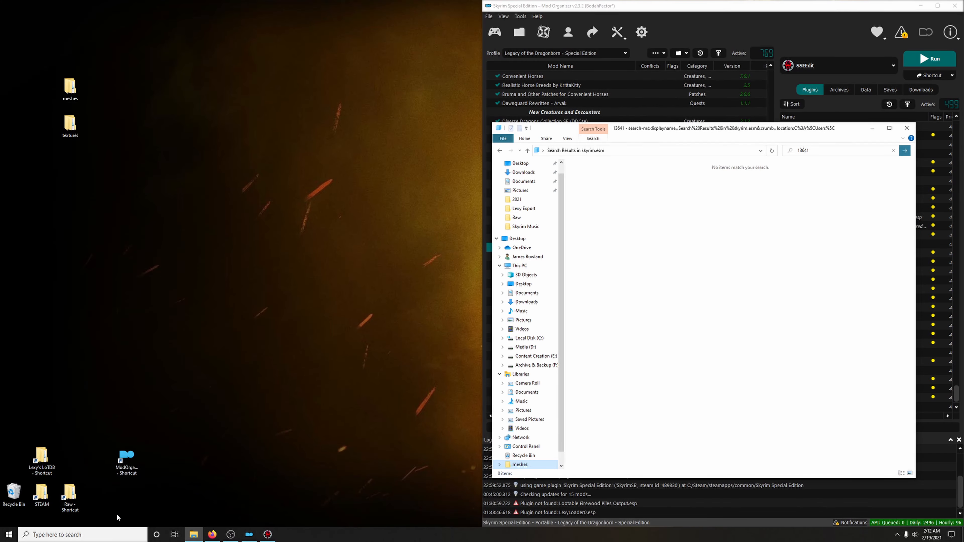
left_click(212, 534)
left_click(226, 7)
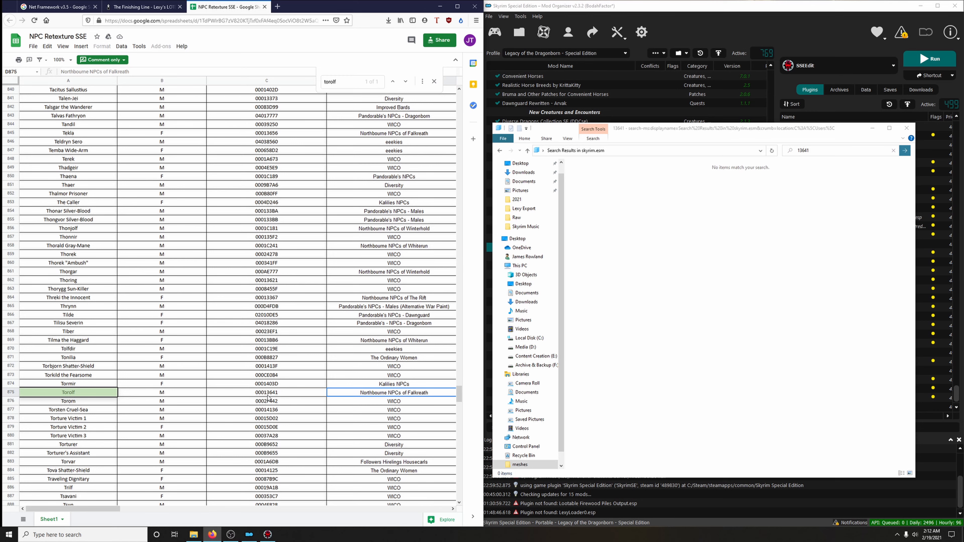
left_click_drag(874, 129, 784, 185)
left_click(872, 179)
left_click(439, 7)
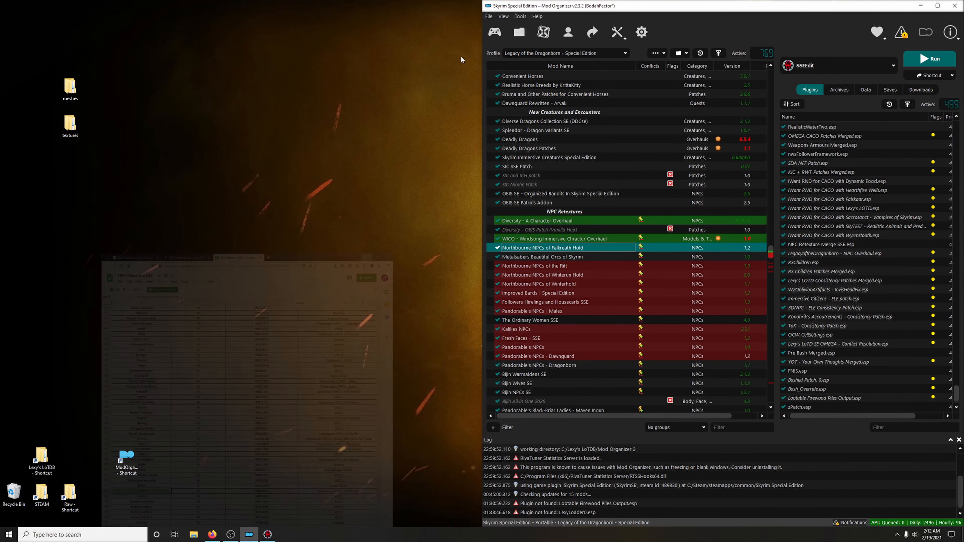
Reopen the desktop meshes folder and go to actors/character/FaceGenData/FaceGeom/skyrim.esm.
double_click(71, 86)
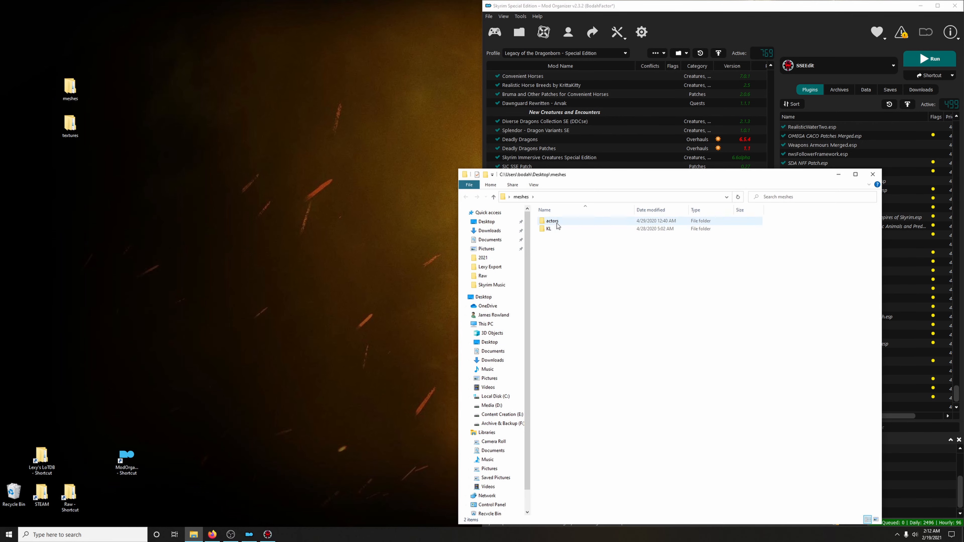
double_click(561, 223)
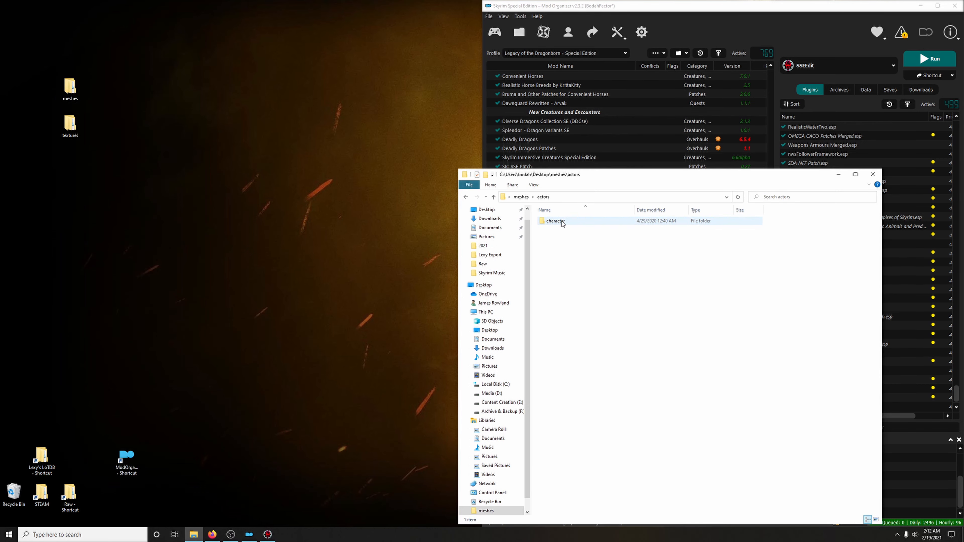
double_click(562, 222)
double_click(562, 222)
double_click(562, 222)
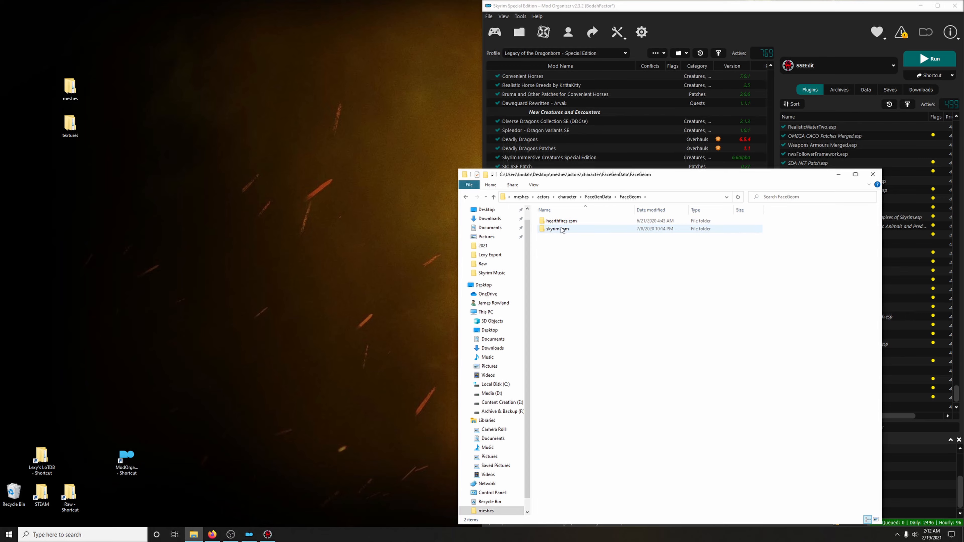
double_click(561, 229)
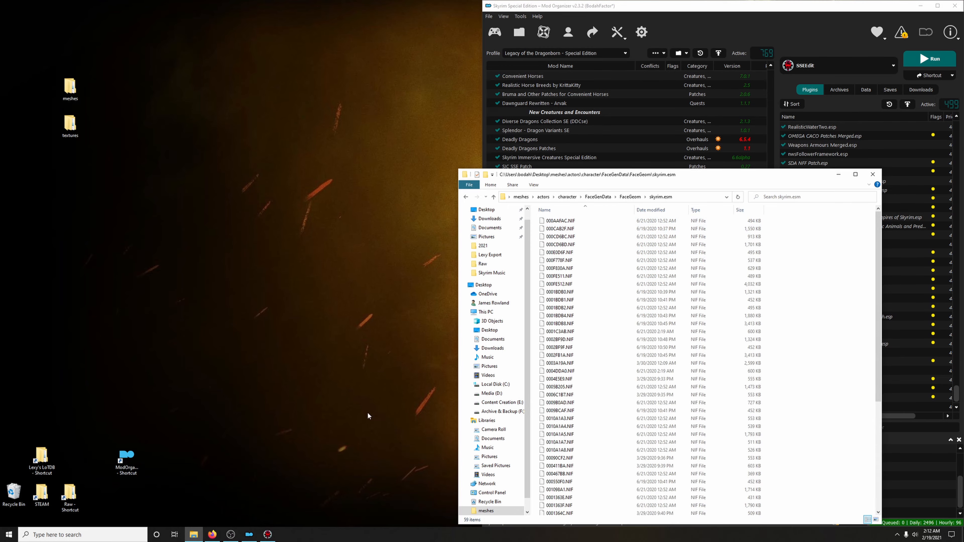
Copy Torolf's form ID 00013641 from the NPC Retexture SSE spreadsheet and search the skyrim.esm folder for it.
left_click(212, 534)
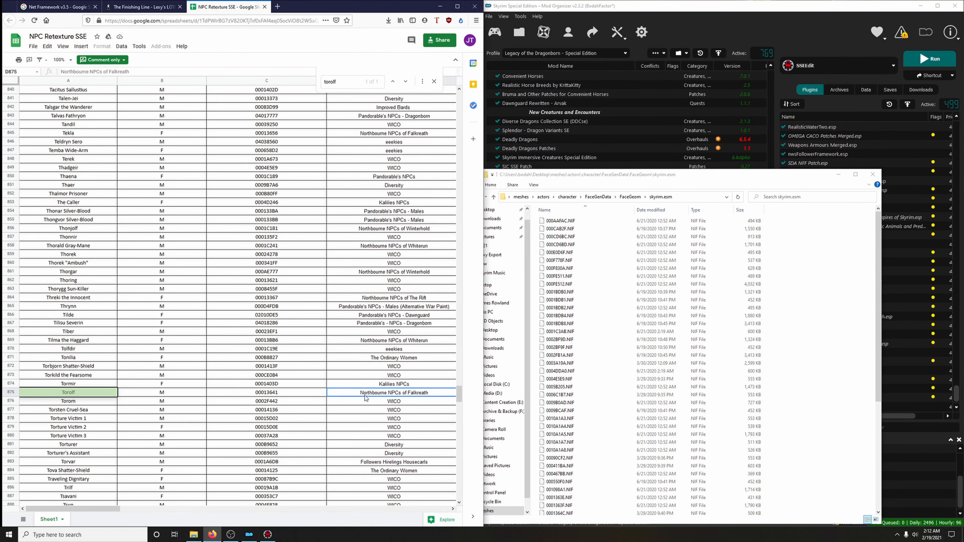
left_click(274, 394)
right_click(260, 395)
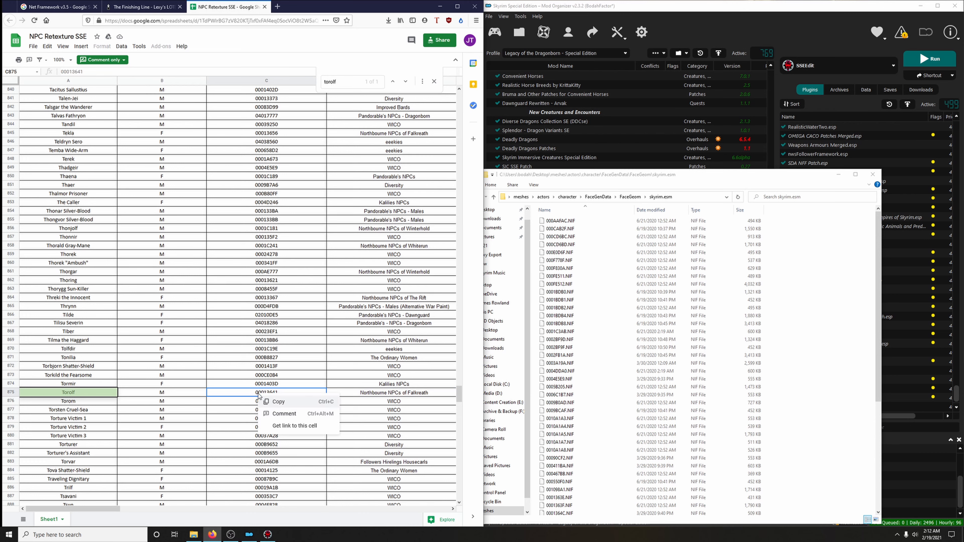
left_click(275, 401)
left_click(756, 177)
left_click(778, 198)
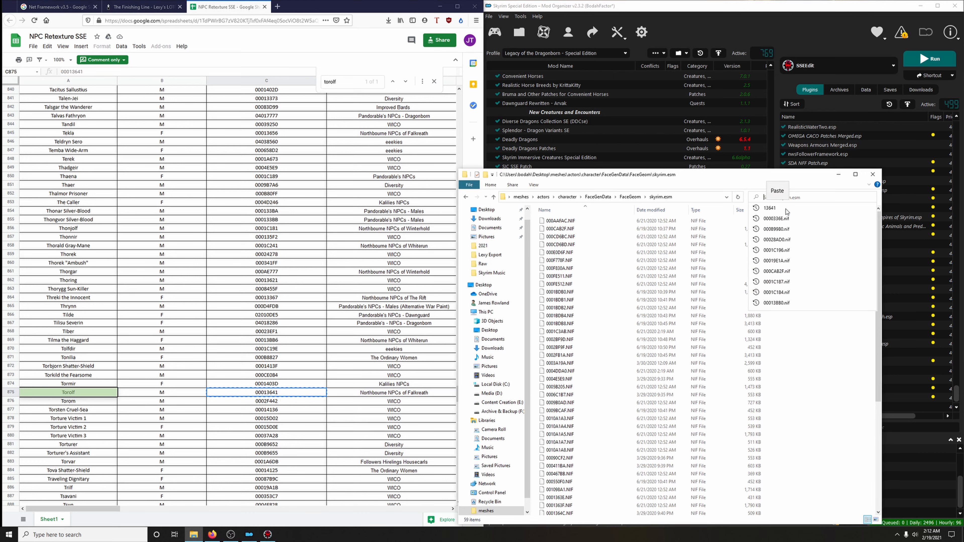
key("ctrl+v")
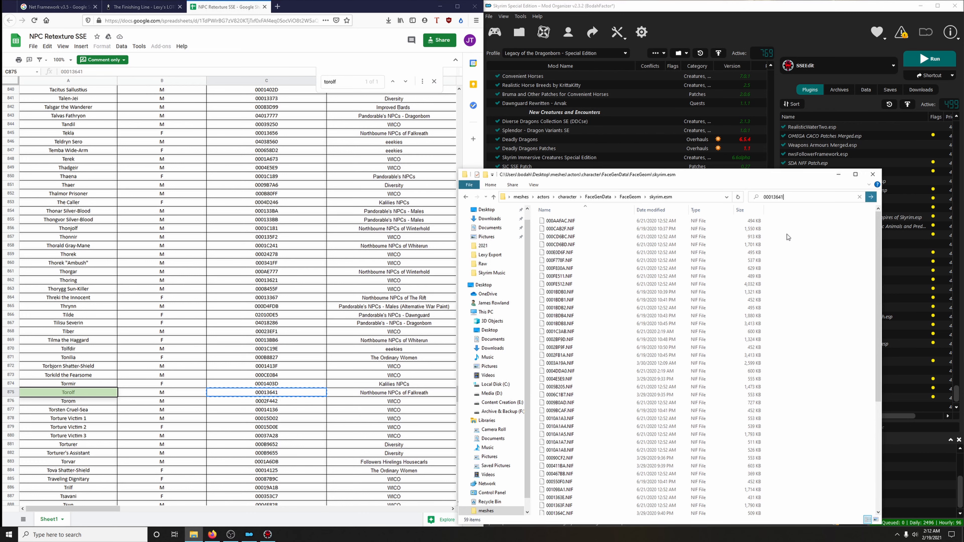
key("Return")
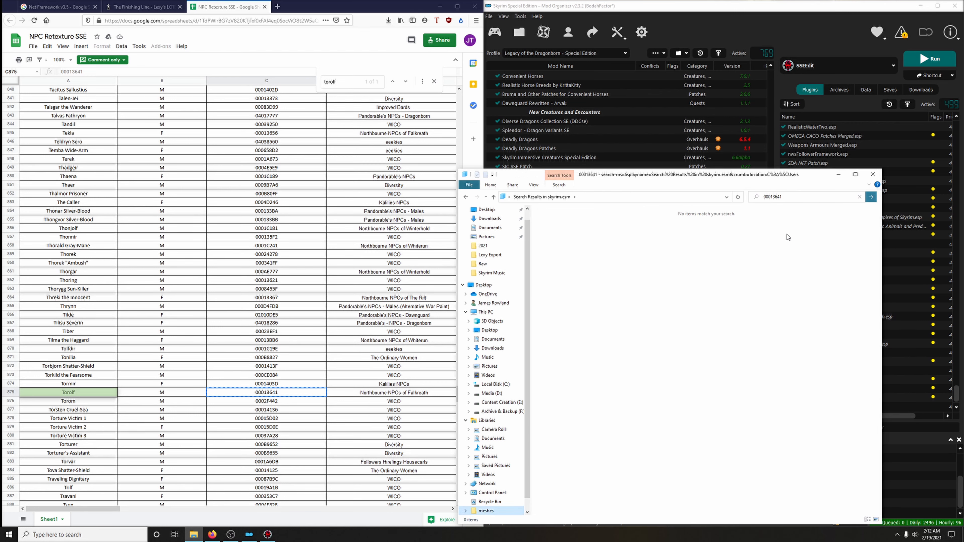
Leave the search, check the NIF files in the FaceGeom hearthfires.esm folder, and close the folder window.
left_click(465, 198)
left_click(465, 197)
double_click(559, 229)
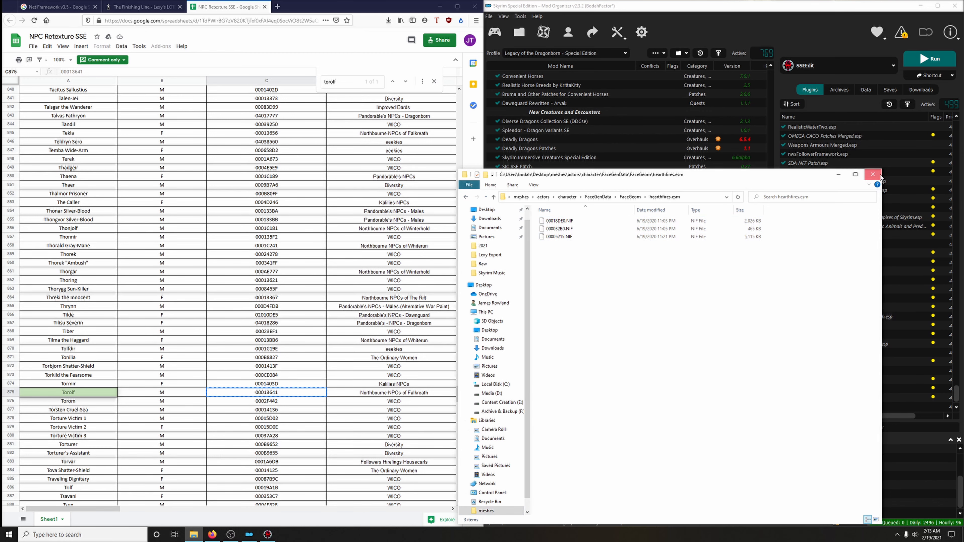
left_click(872, 174)
Visit the Nexus page of Northbourne NPCs of Falkreath Hold, review its main and optional files, and close the page.
left_click(562, 249)
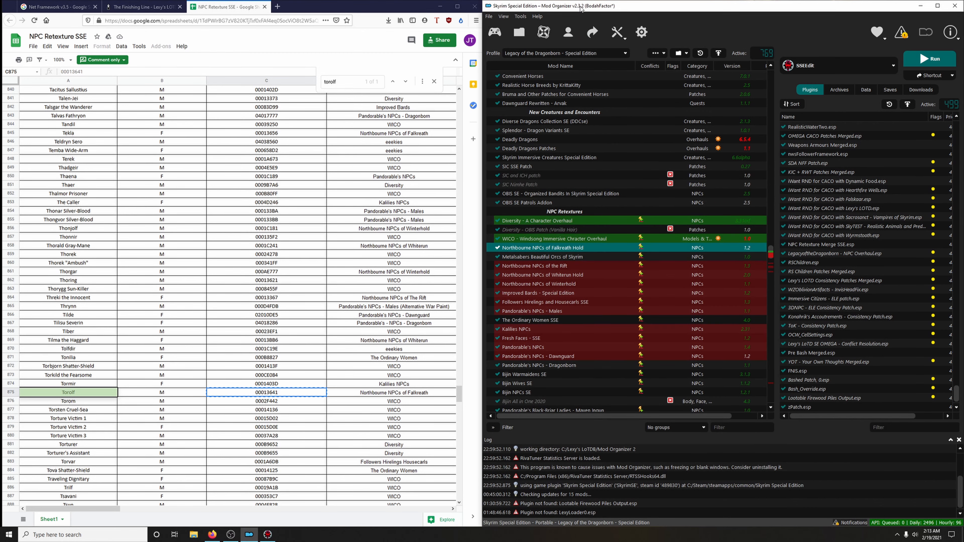
right_click(556, 249)
left_click(570, 391)
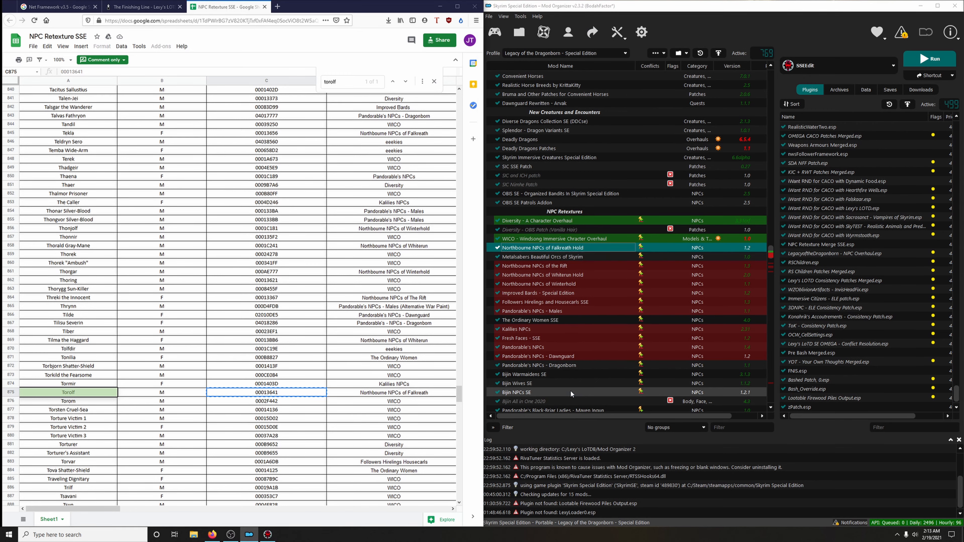
left_click(108, 270)
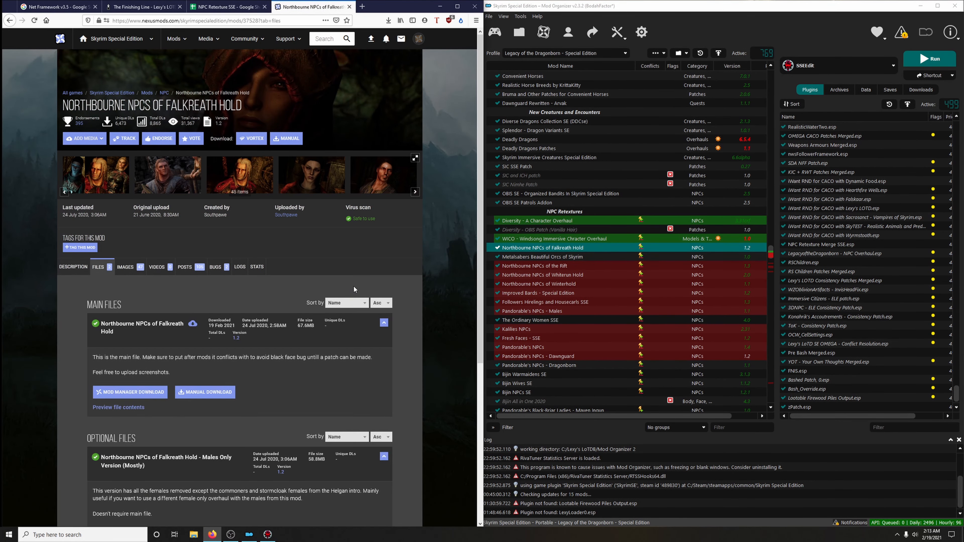
scroll(150, 315, "down", 3)
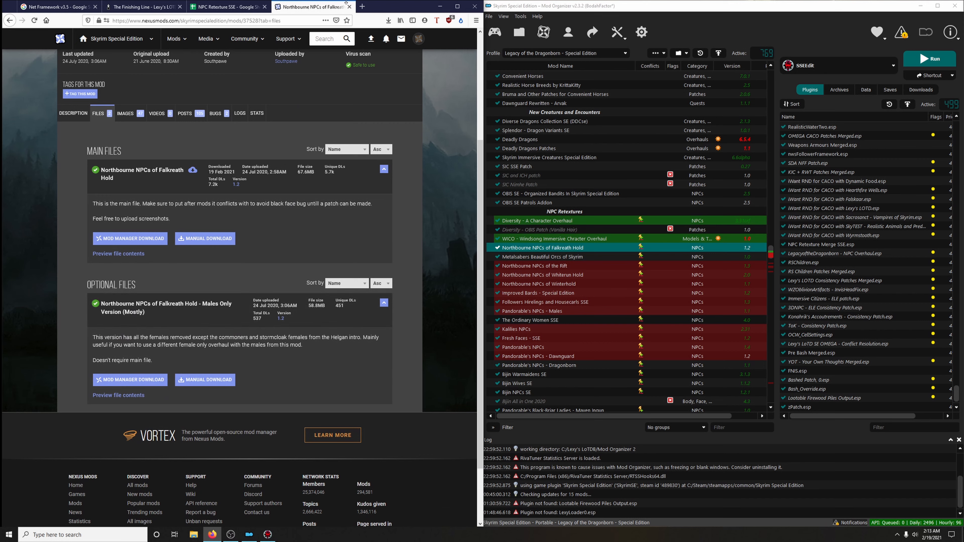
left_click(349, 7)
Check the NPC retexture entries on the guide's Mod Installation Part 3 page, close that page and minimize the browser.
left_click(132, 7)
mouse_move(191, 73)
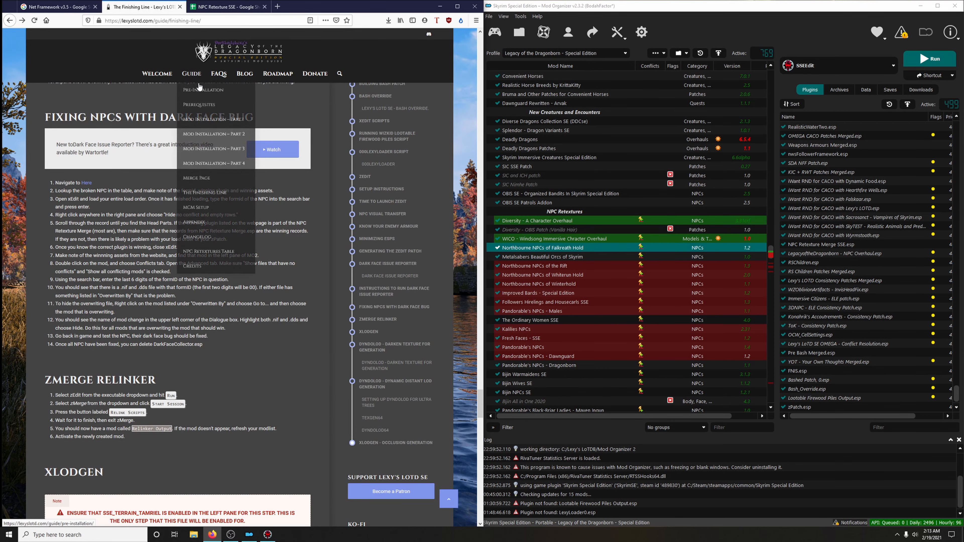
middle_click(251, 166)
left_click(228, 6)
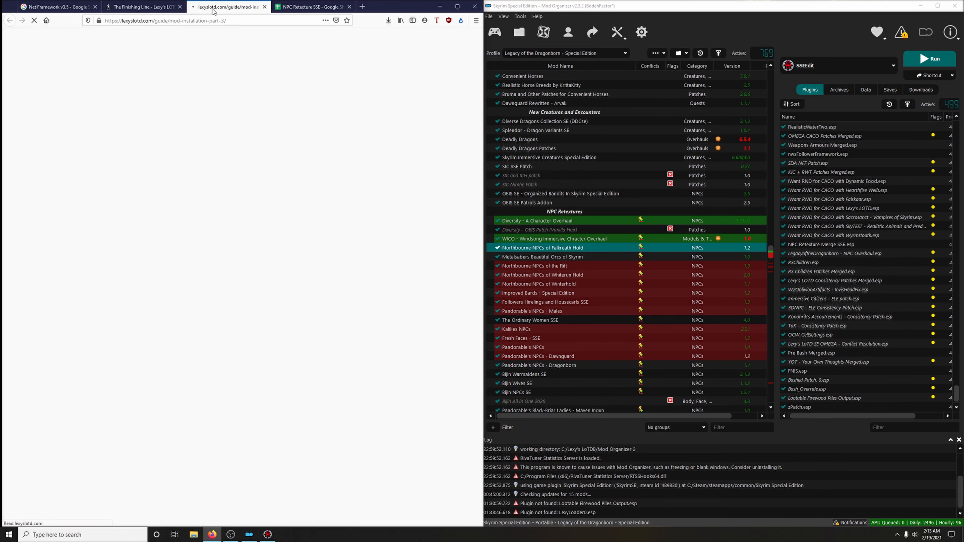
scroll(431, 345, "down", 4)
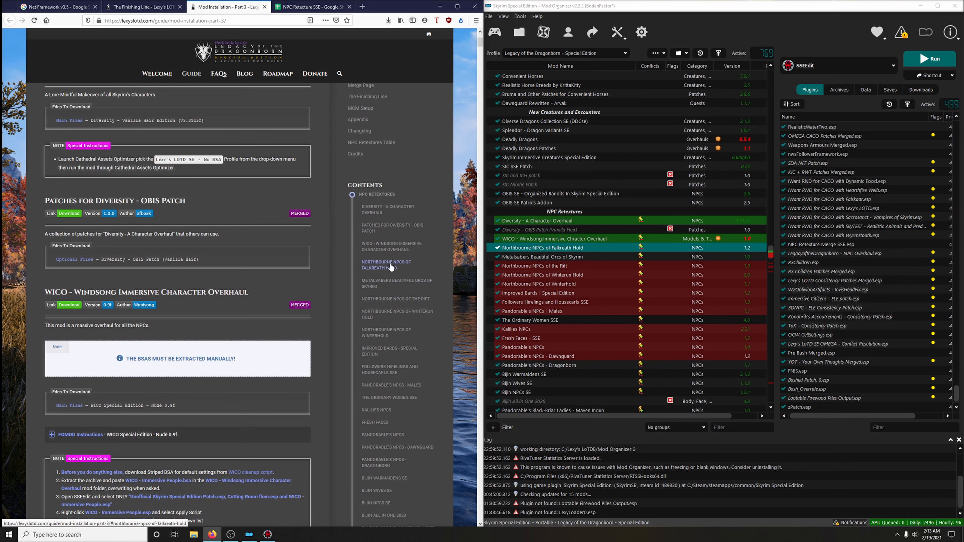
left_click(430, 300)
key("ctrl+w")
left_click(439, 6)
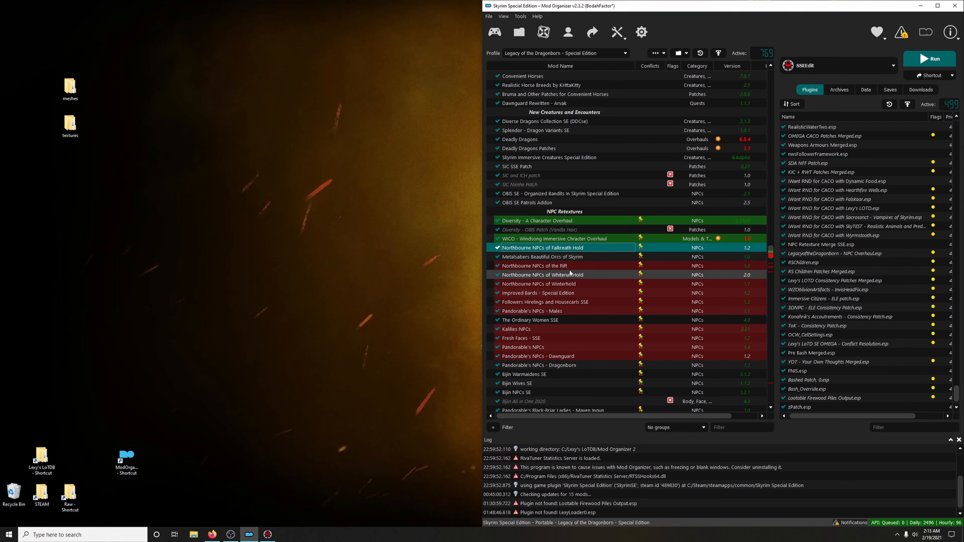
In SSEEdit, compare the Khajiit and Arch Necromancer records in DarkFaceCollector.esp, widening the overriding plugin's column to read its full name.
left_click(266, 535)
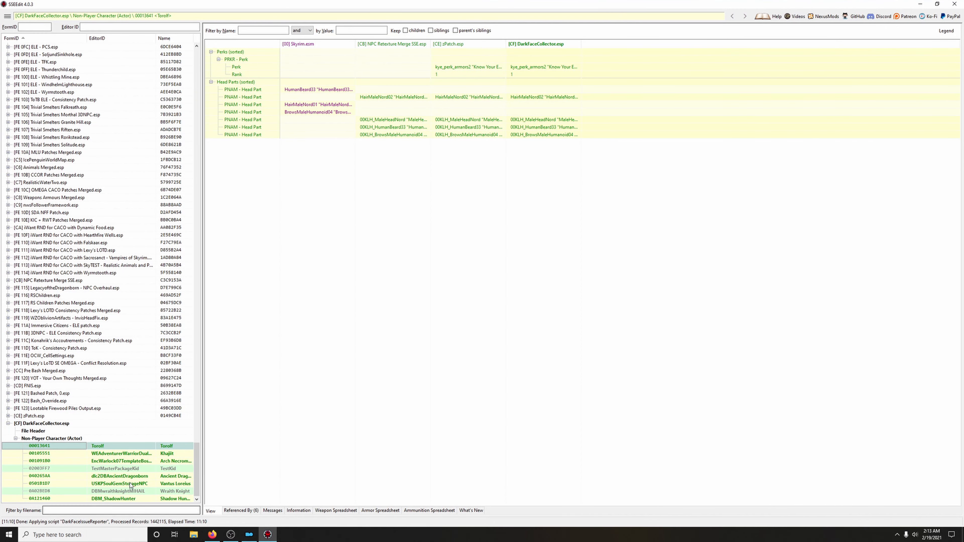
left_click(133, 453)
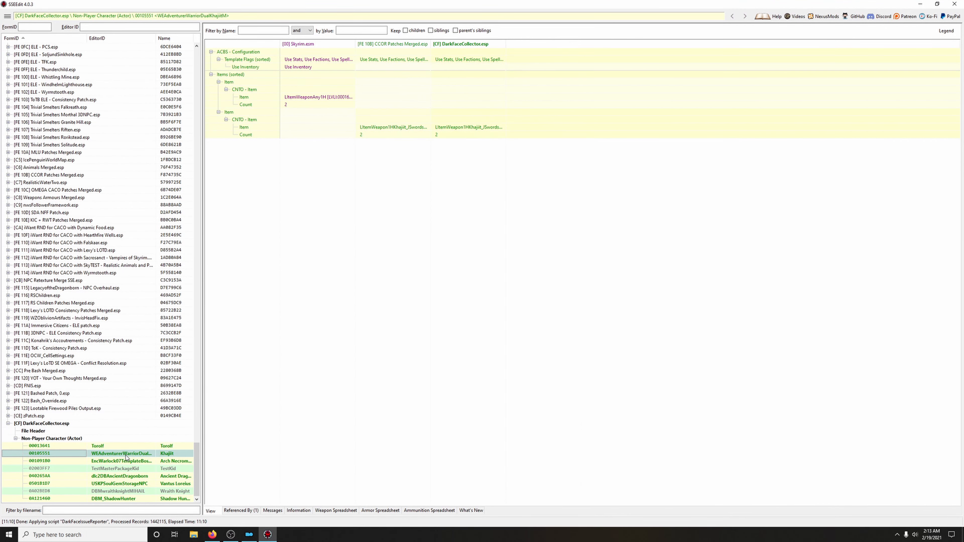
left_click(131, 461)
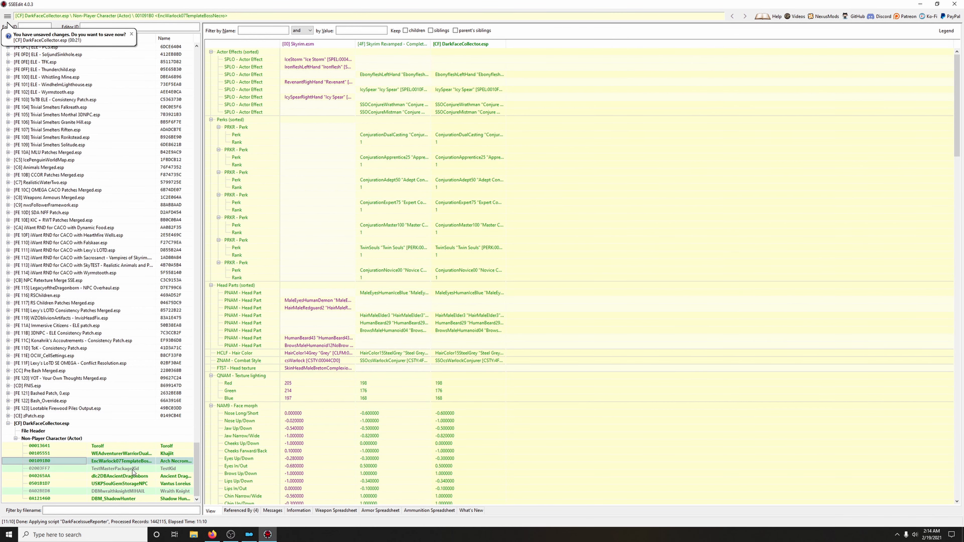
scroll(449, 433, "down", 20)
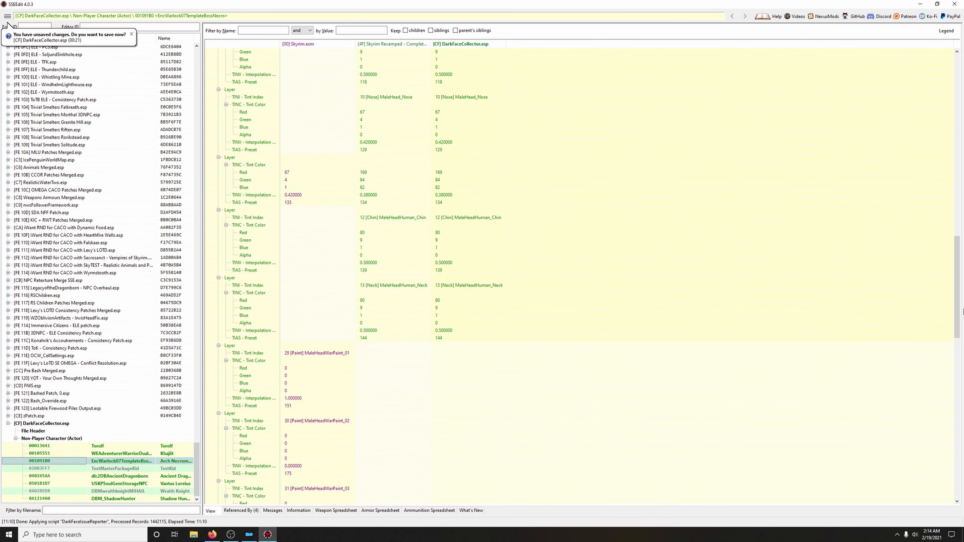
left_click_drag(959, 294, 959, 110)
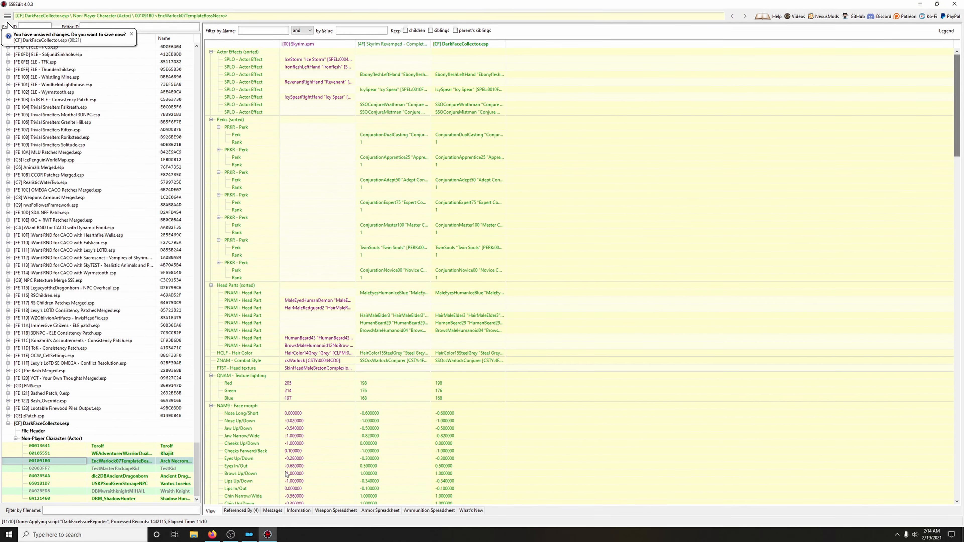
left_click_drag(430, 43, 500, 40)
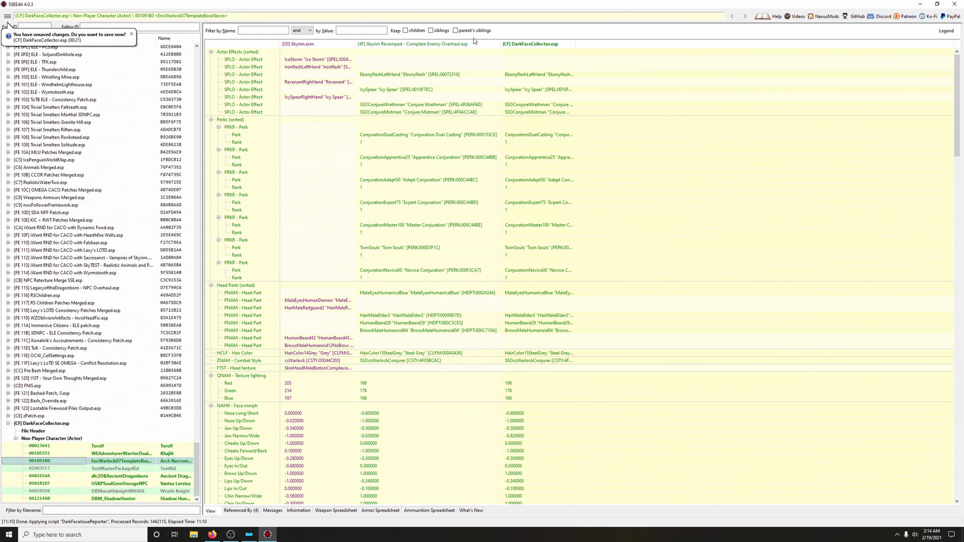
Go through the remaining NPC records in DarkFaceCollector.esp and return to the Torolf record.
left_click(137, 475)
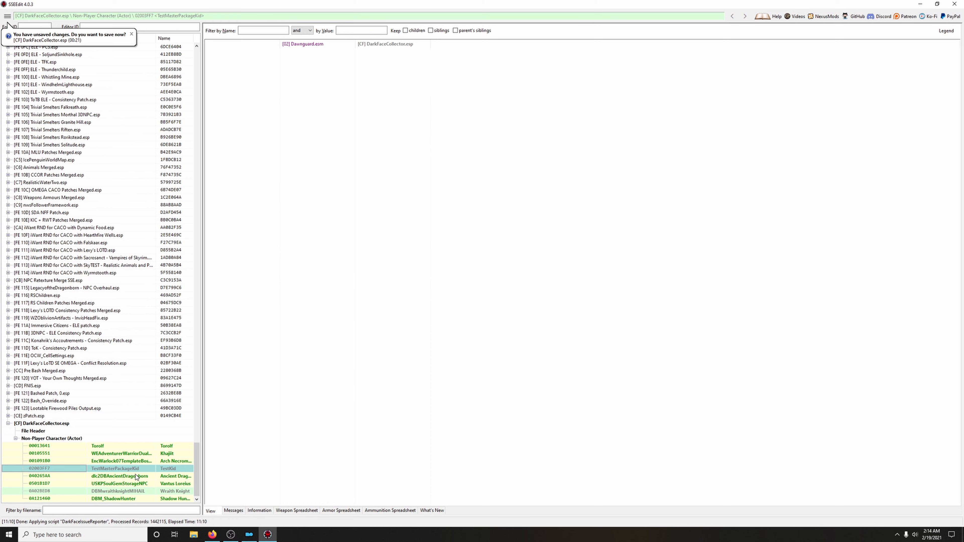
left_click(132, 483)
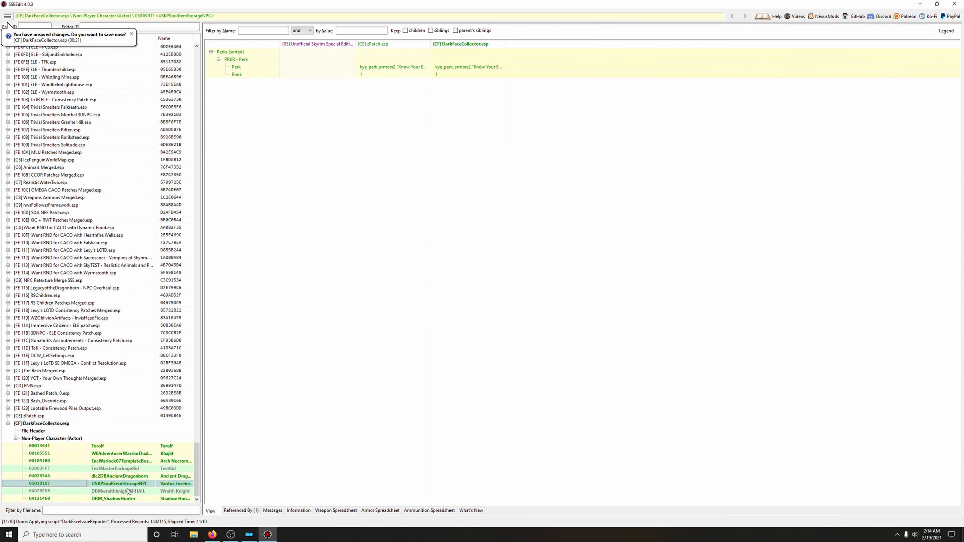
left_click(126, 453)
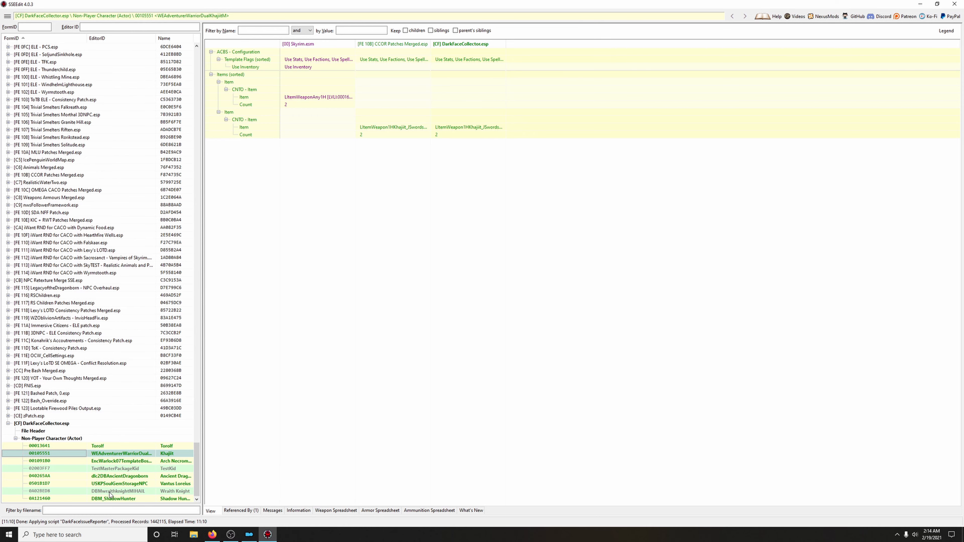
left_click(120, 467)
left_click(117, 482)
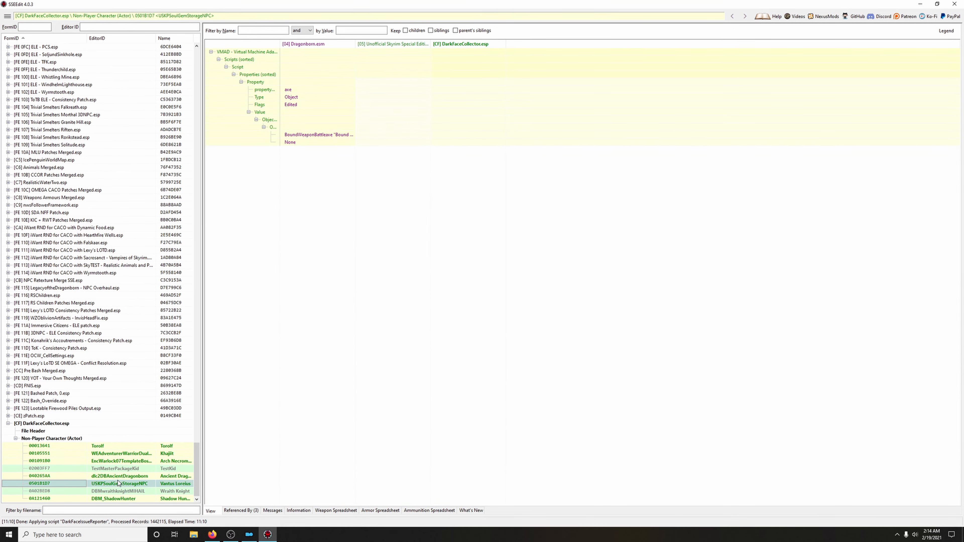
left_click(116, 492)
left_click(118, 483)
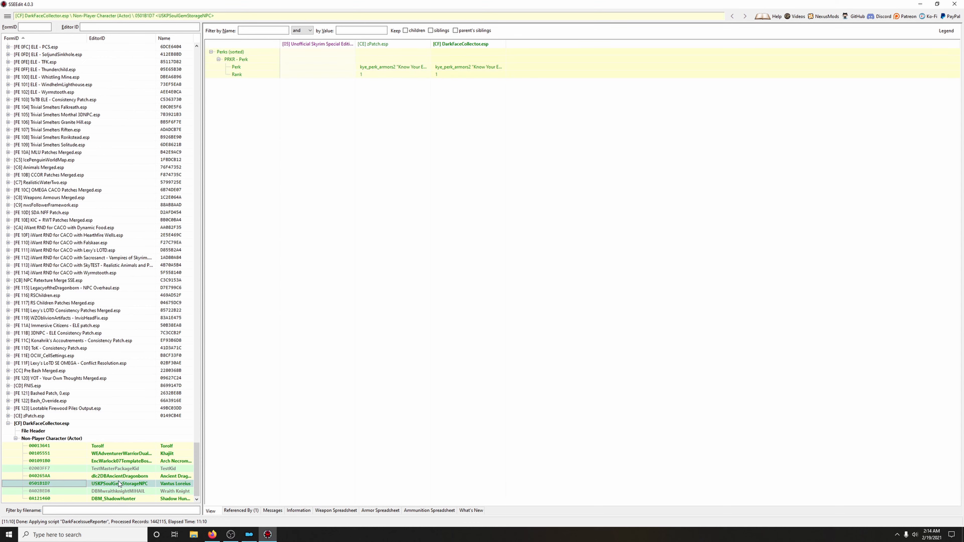
left_click(118, 475)
left_click(118, 468)
left_click(118, 461)
left_click(118, 453)
left_click(119, 446)
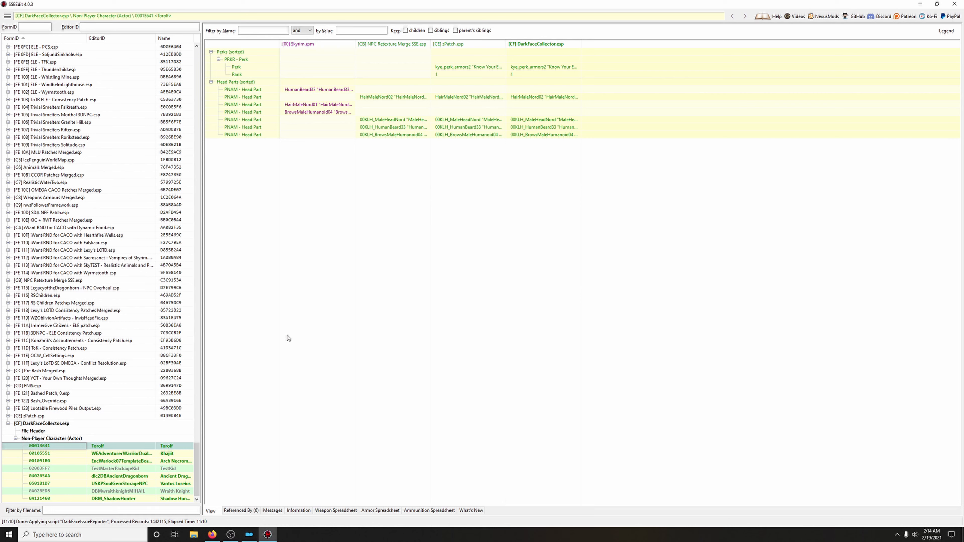
Minimize SSEEdit and delete the meshes and textures folders from the desktop.
left_click(920, 4)
double_click(70, 86)
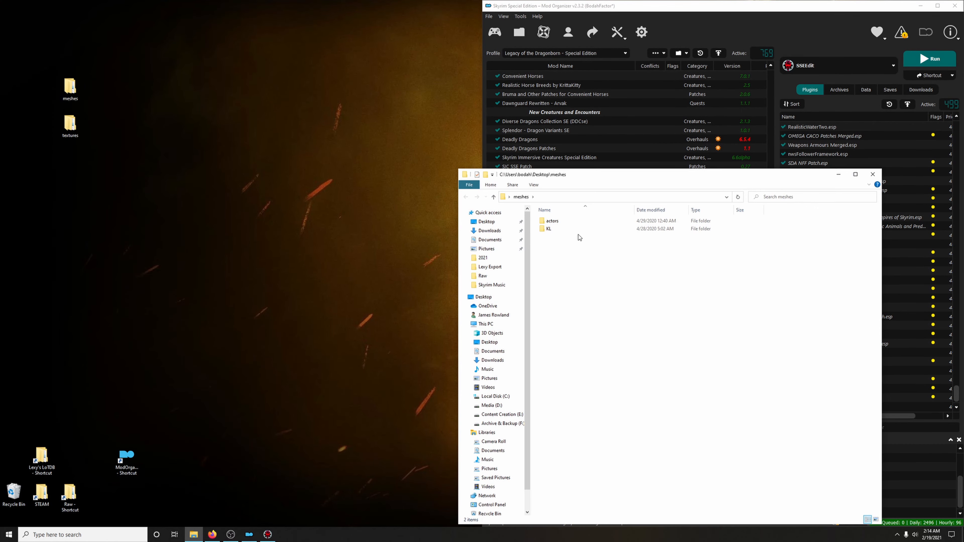
key("alt+F4")
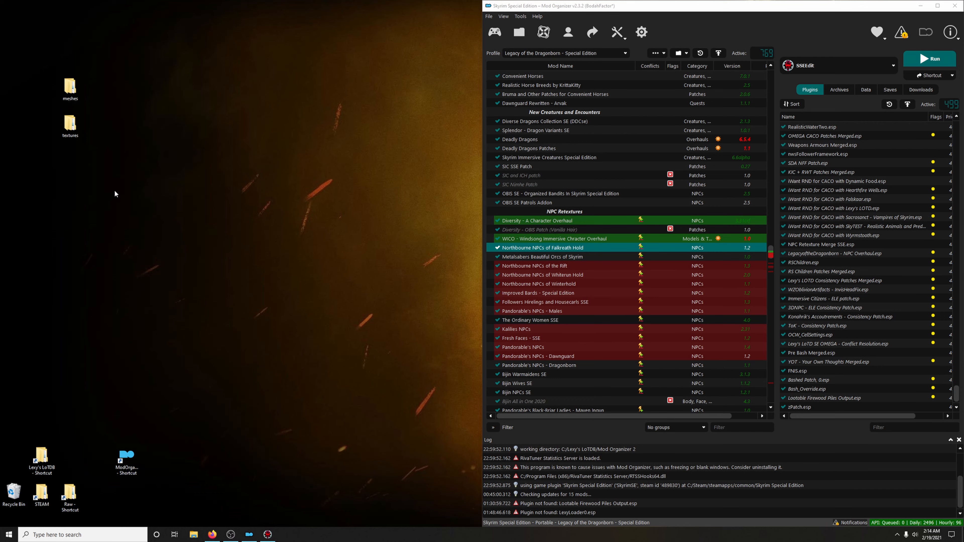
left_click_drag(110, 70, 76, 146)
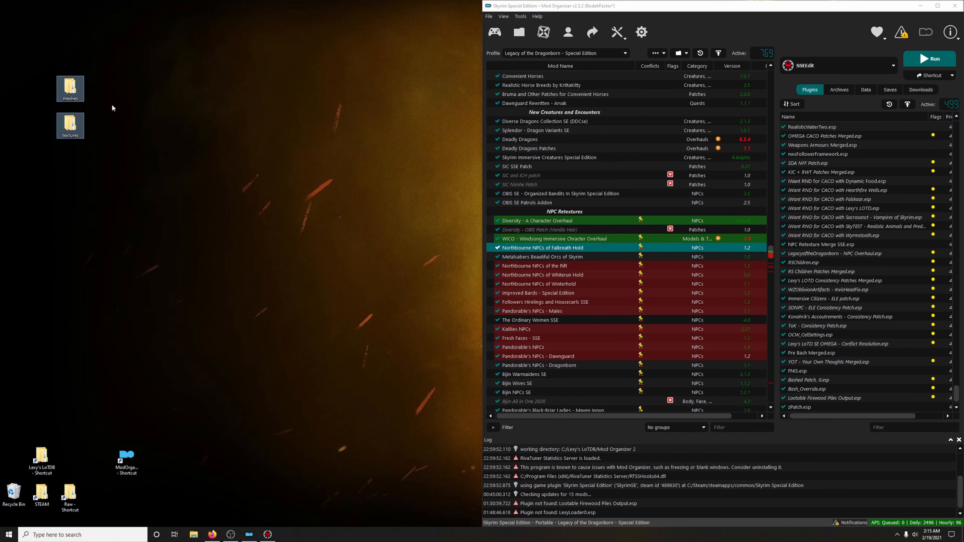
key("Delete")
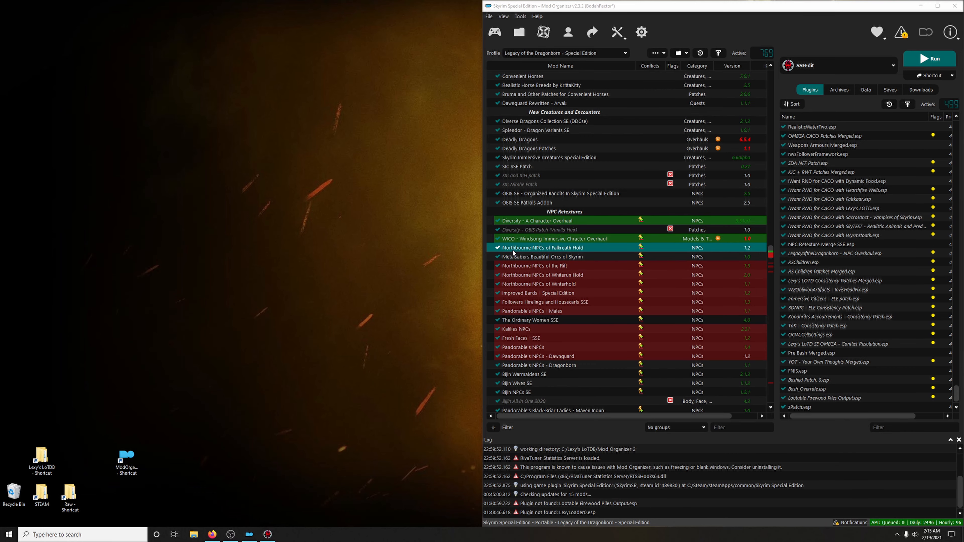
Recheck Torolf's head parts in SSEEdit, then exit and save DarkFaceCollector.esp without backing up plugins.
left_click(268, 534)
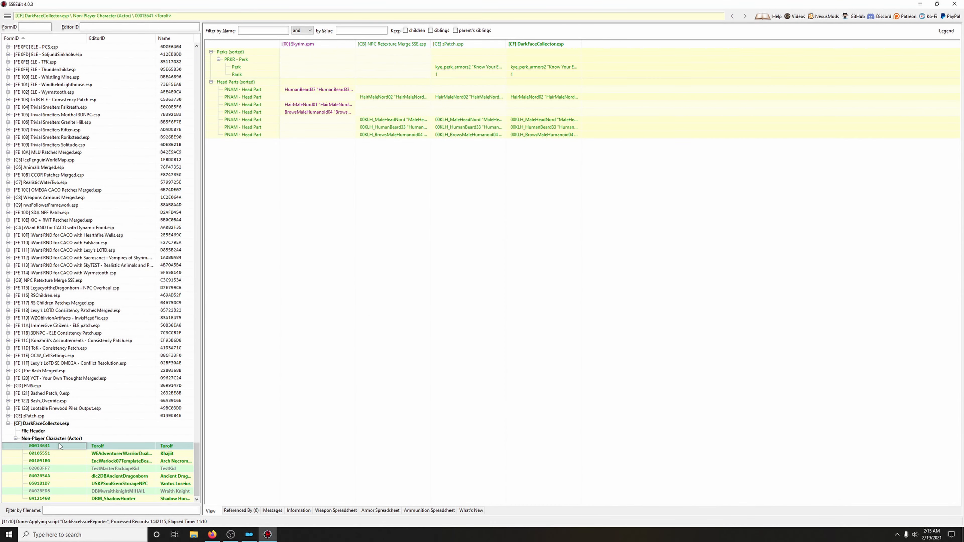
left_click(21, 443, "ctrl")
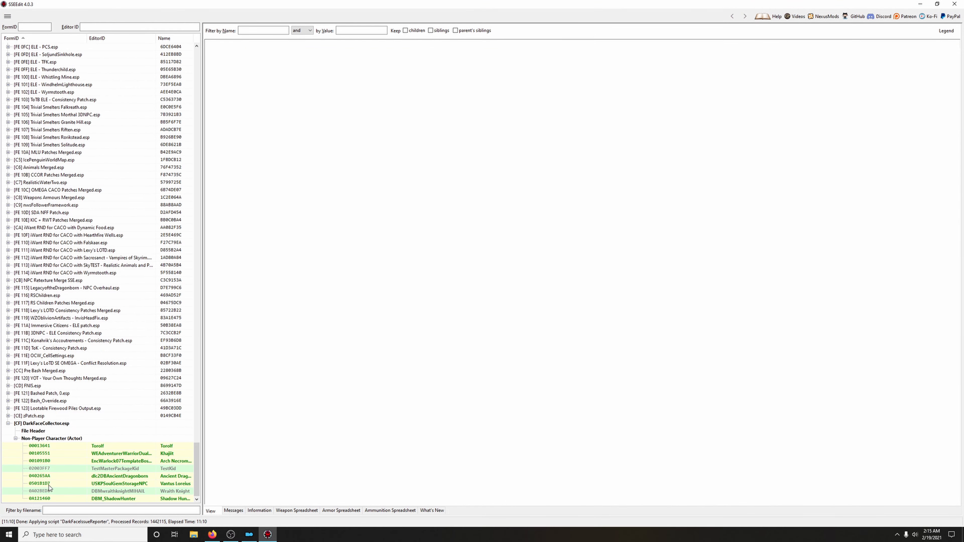
left_click(105, 446)
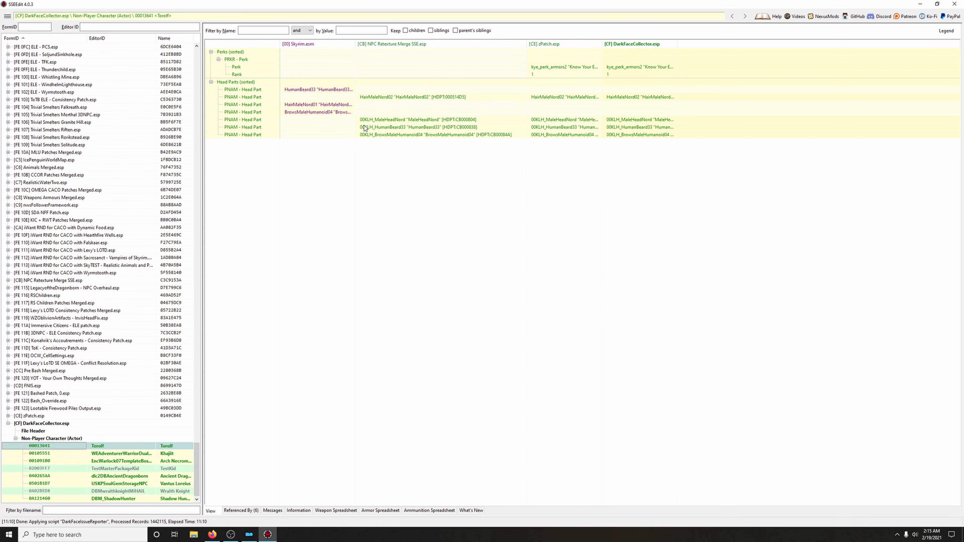
left_click(954, 5)
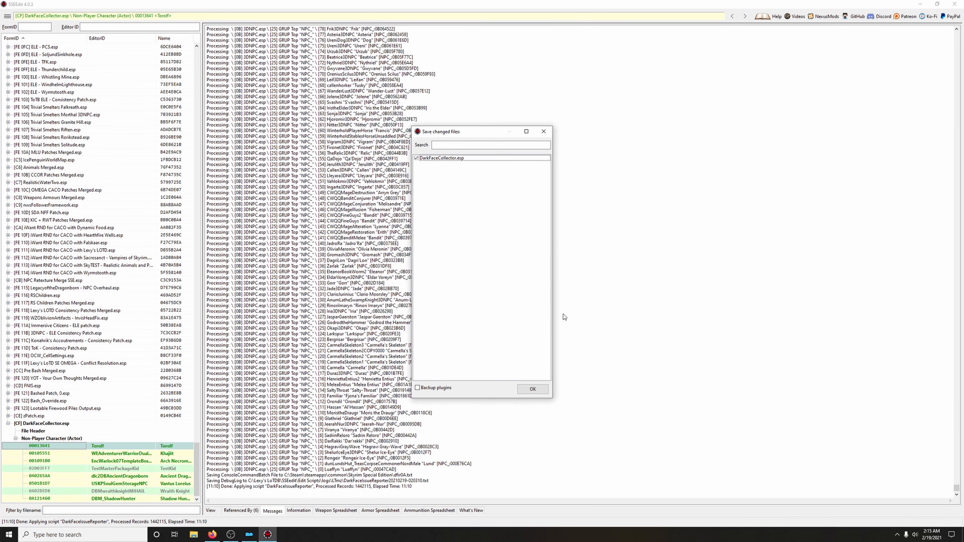
left_click(533, 389)
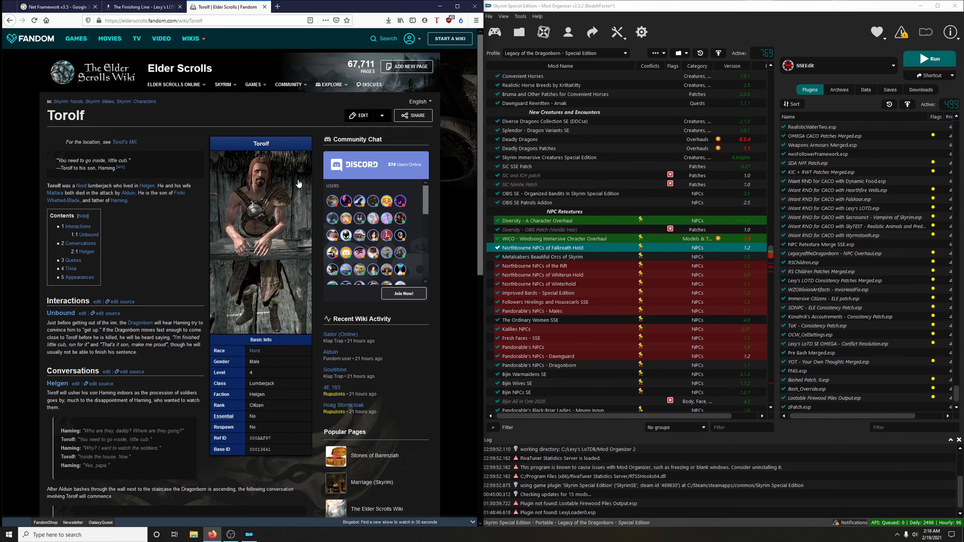
Close the Torolf wiki page, check the end of the mod list, and read the guide's dark face fix and zMerge Relinker instructions.
key("ctrl+w")
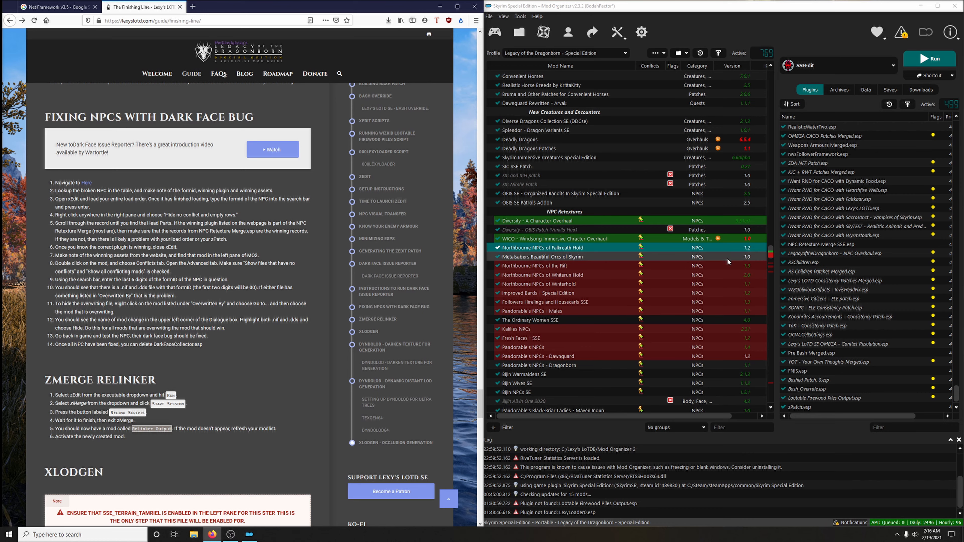
left_click_drag(770, 251, 770, 397)
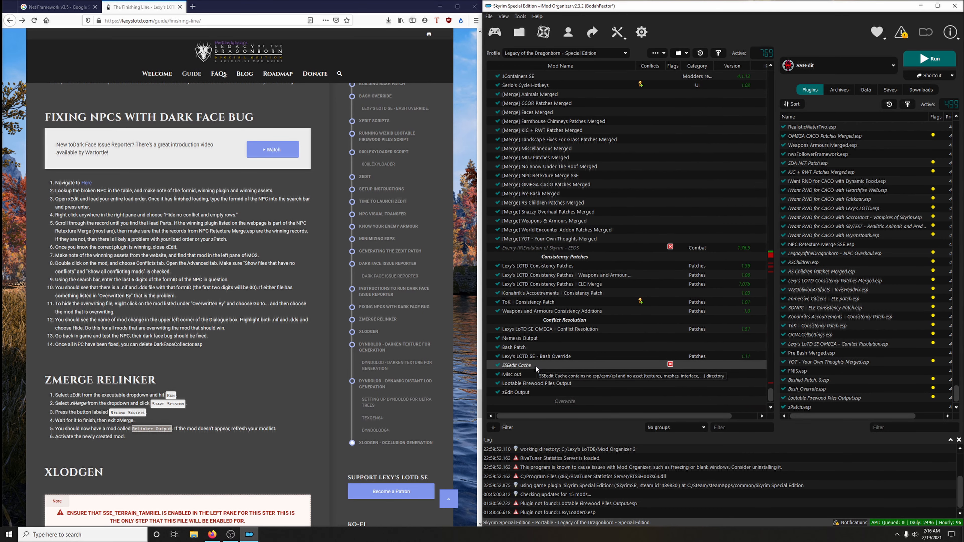
scroll(250, 290, "down", 5)
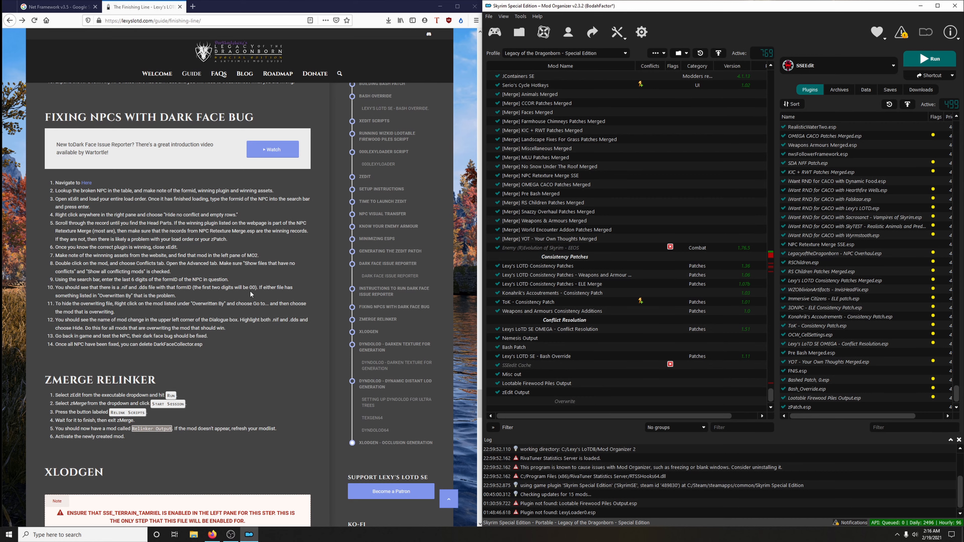
scroll(268, 279, "up", 6)
scroll(218, 258, "down", 3)
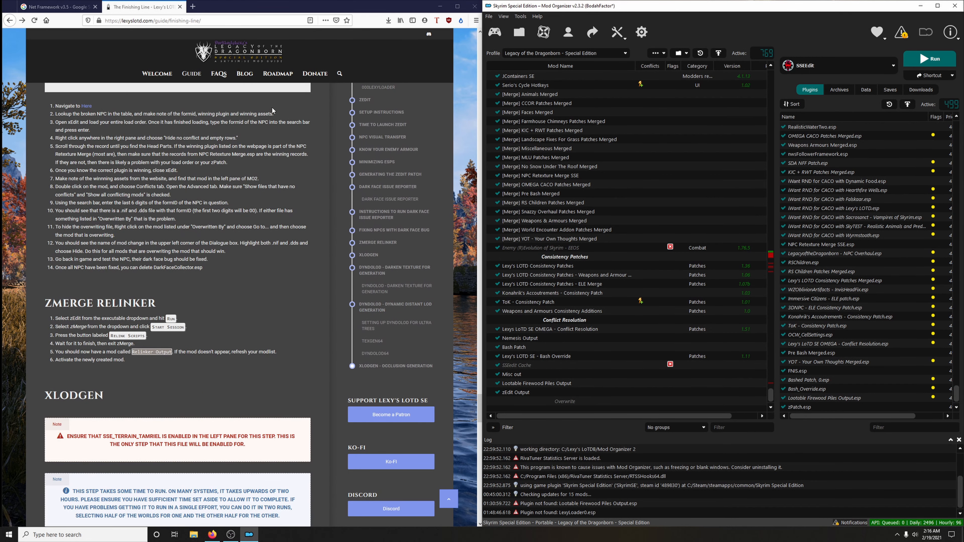
scroll(255, 315, "down", 1)
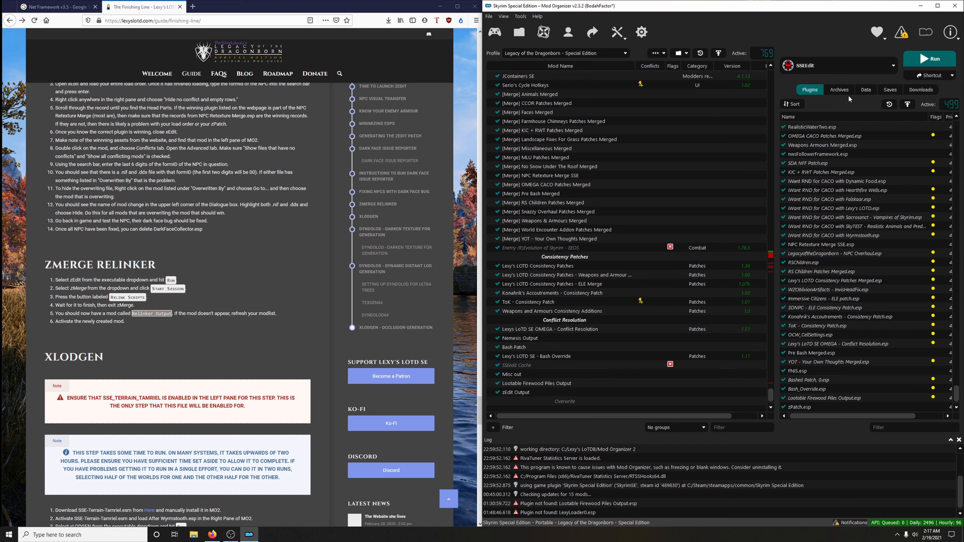
Set zEdit as the executable in Mod Organizer and run it.
left_click(836, 66)
left_click(819, 142)
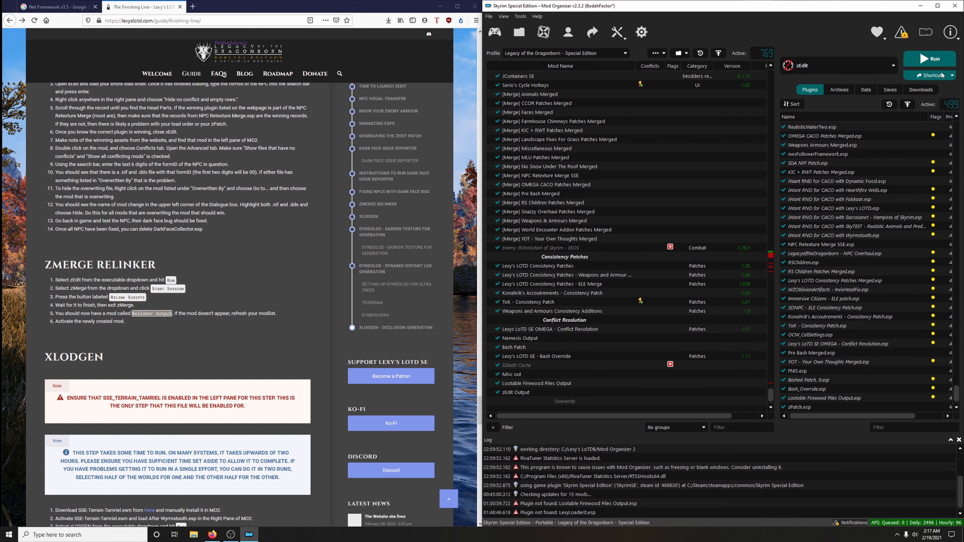
left_click(933, 61)
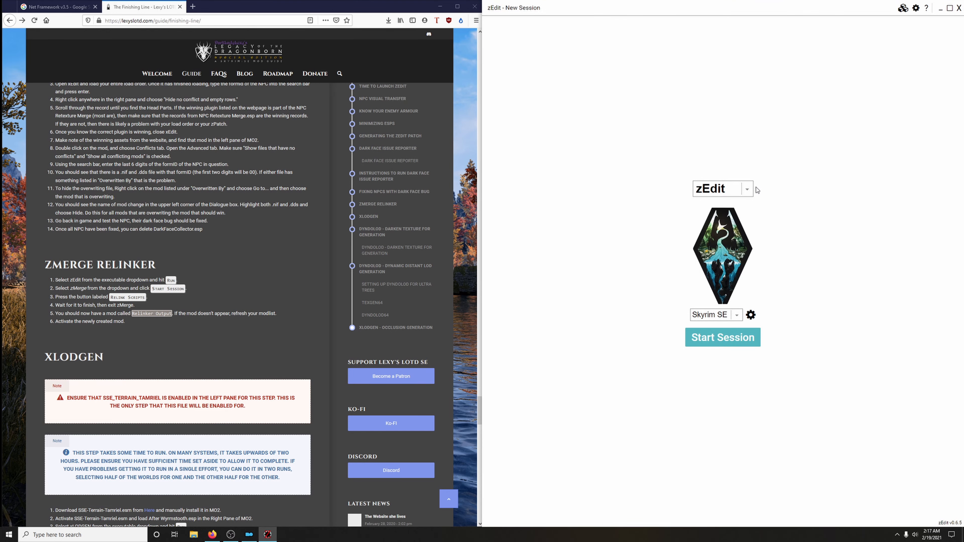
Start a zMerge session for Skyrim SE and relink the scripts.
left_click(746, 189)
left_click(713, 236)
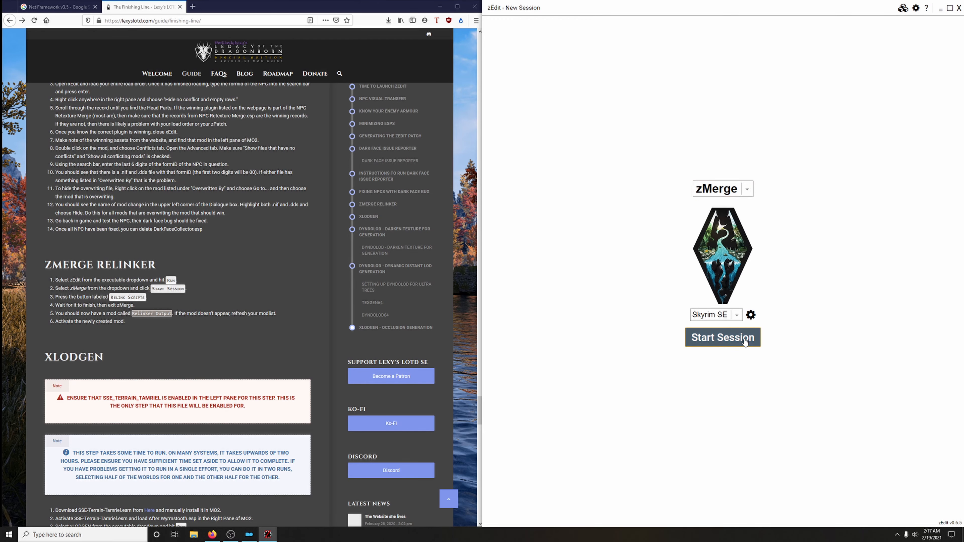
left_click(747, 340)
scroll(809, 320, "down", 4)
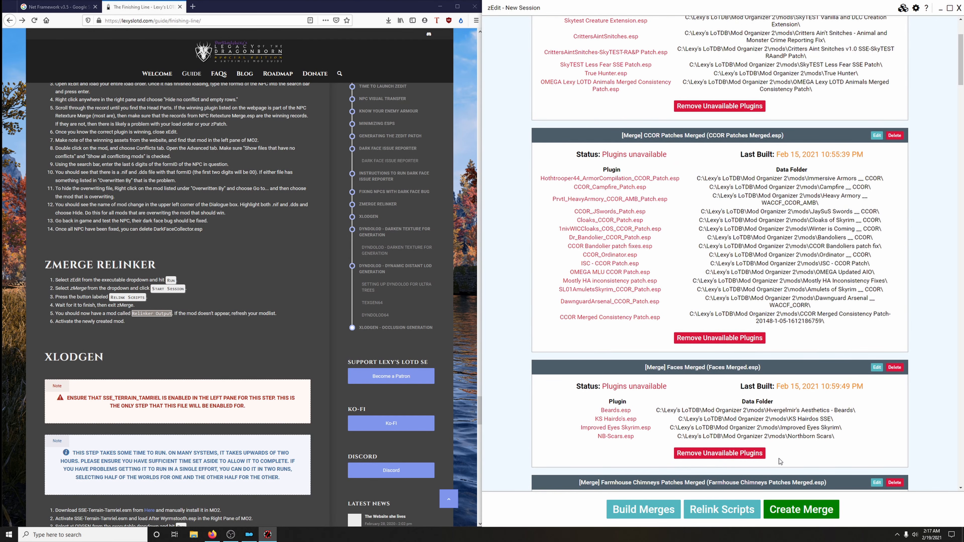
left_click(721, 509)
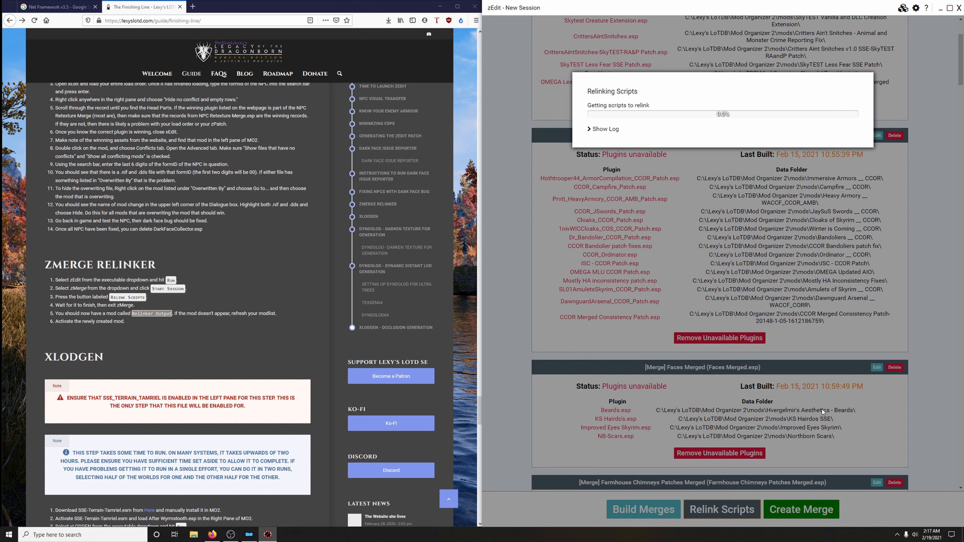
Expand the script relinking log, then close the finished relink report and exit zEdit.
left_click(605, 129)
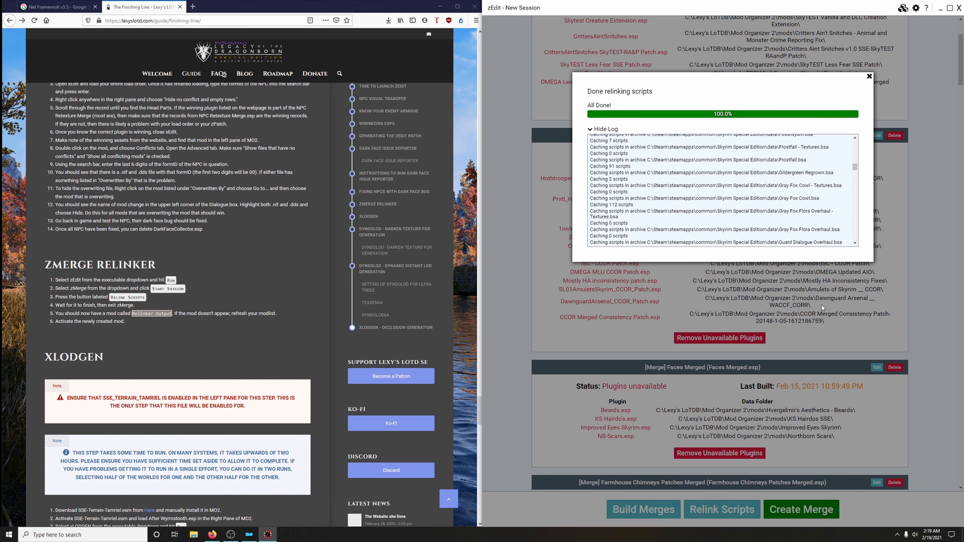
left_click(870, 77)
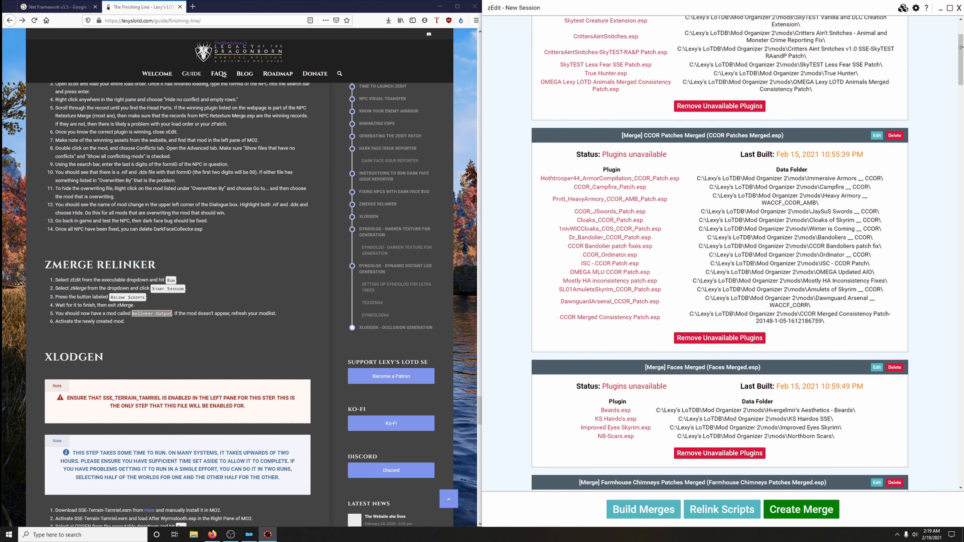
left_click(958, 8)
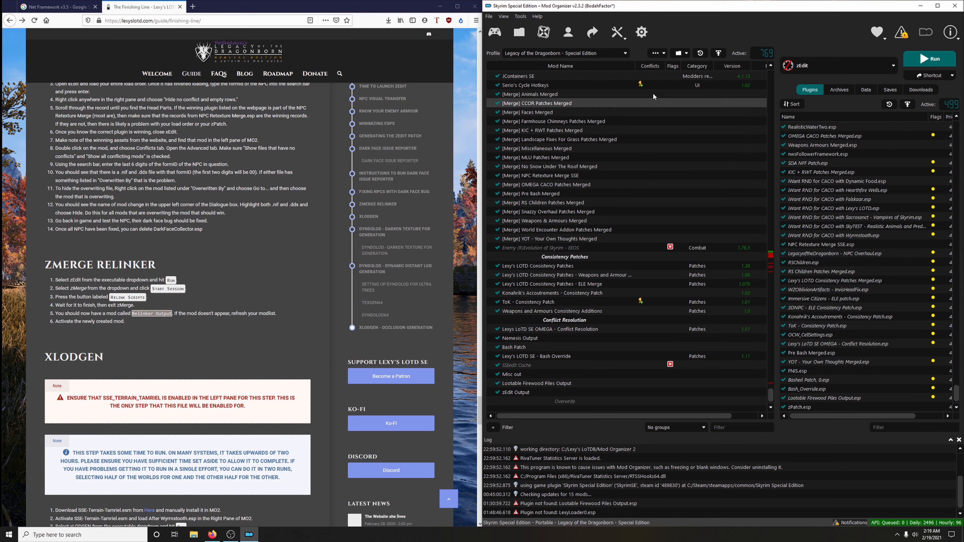
Refresh the mod list in Mod Organizer and activate the Relinker Output mod.
left_click(656, 54)
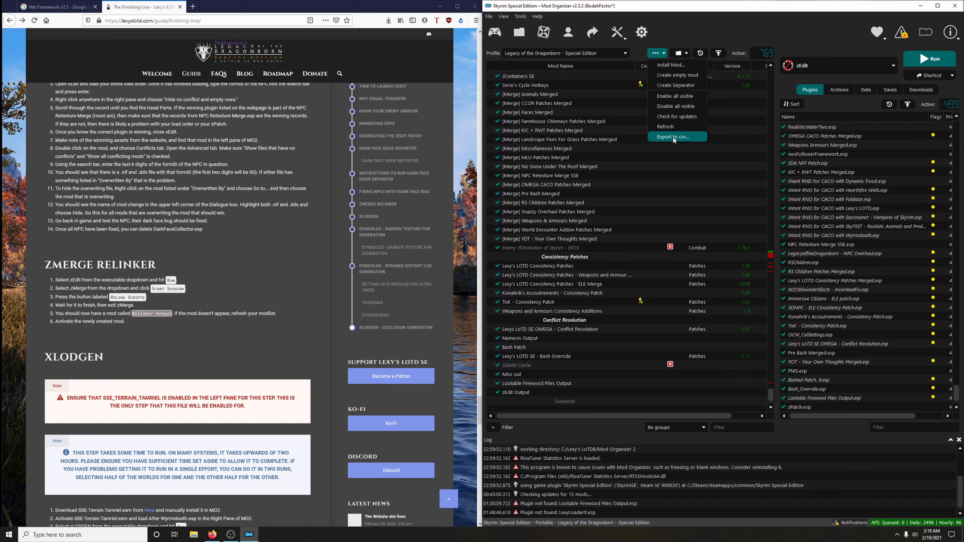
left_click(674, 127)
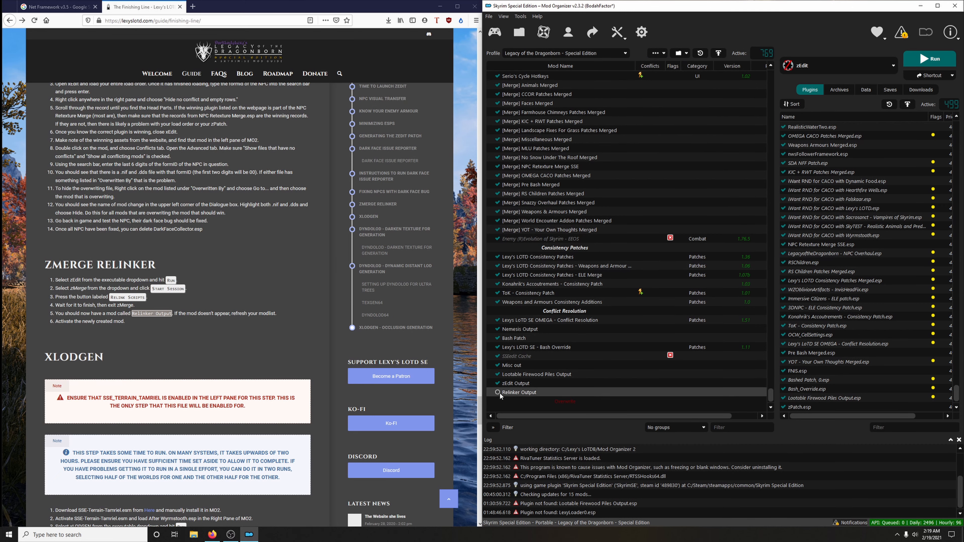
left_click(499, 391)
Open the Overwrite folder in Explorer and delete DarkFaceCollector.esp.
right_click(540, 399)
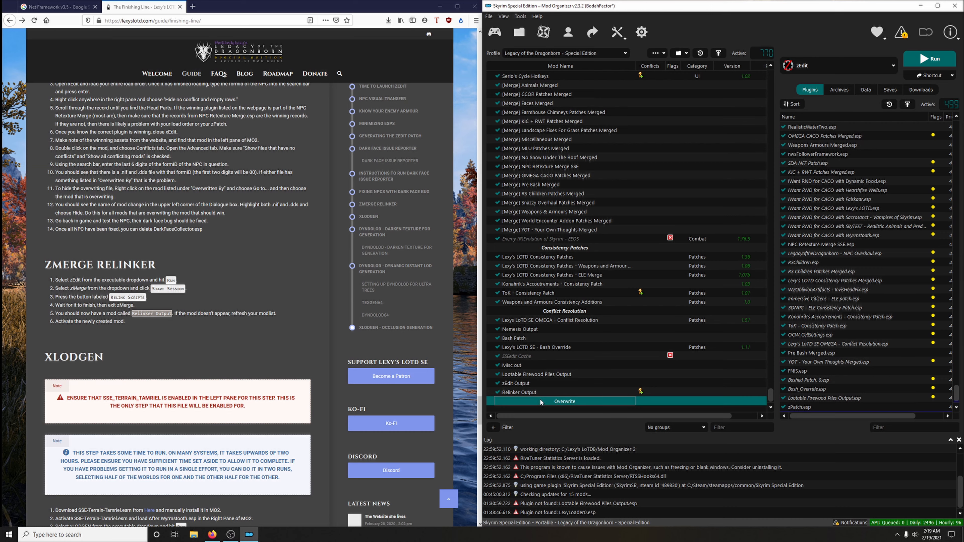
left_click(567, 456)
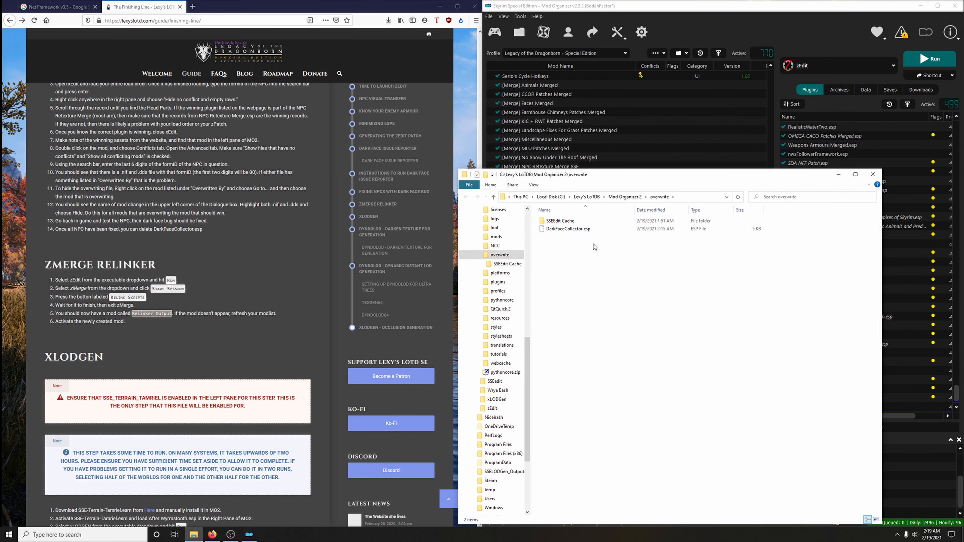
left_click(569, 229)
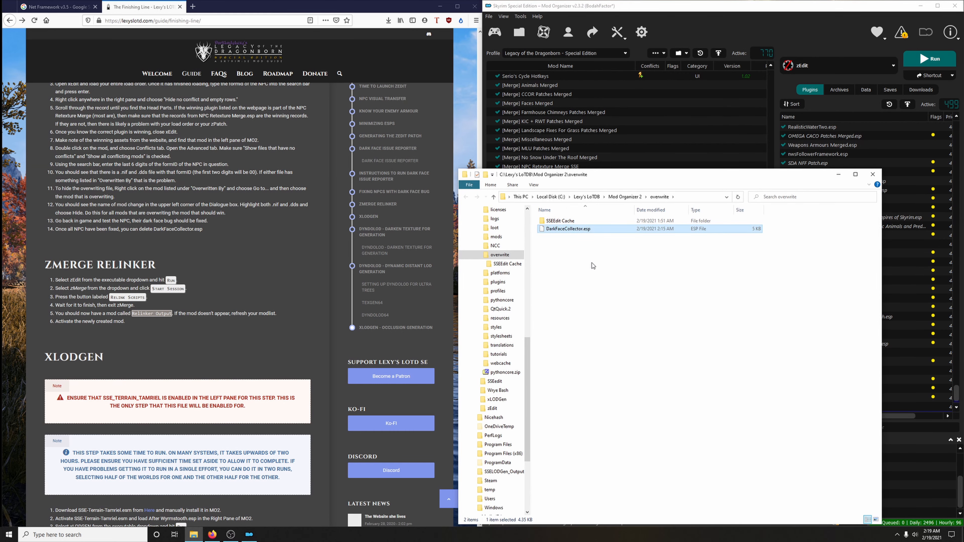
key("Delete")
Move the SSEEdit Cache folder from Overwrite into the SSEEdit Cache mod's folder, then refresh the mod list.
right_click(568, 222)
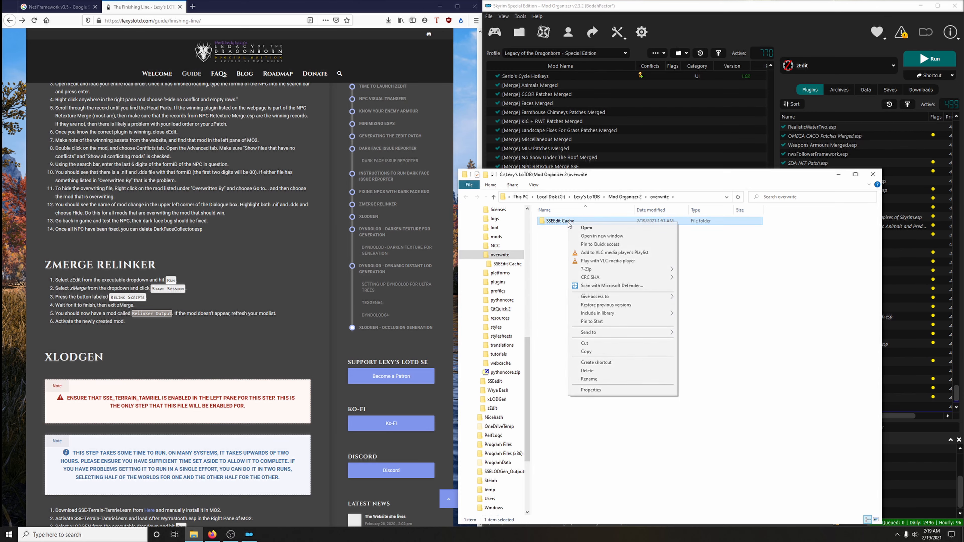
left_click(586, 343)
left_click(872, 175)
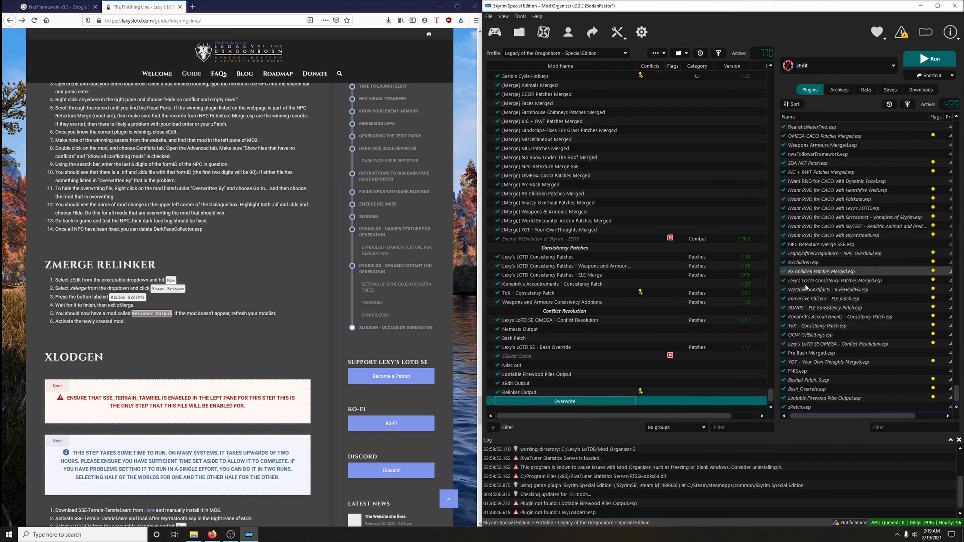
right_click(531, 357)
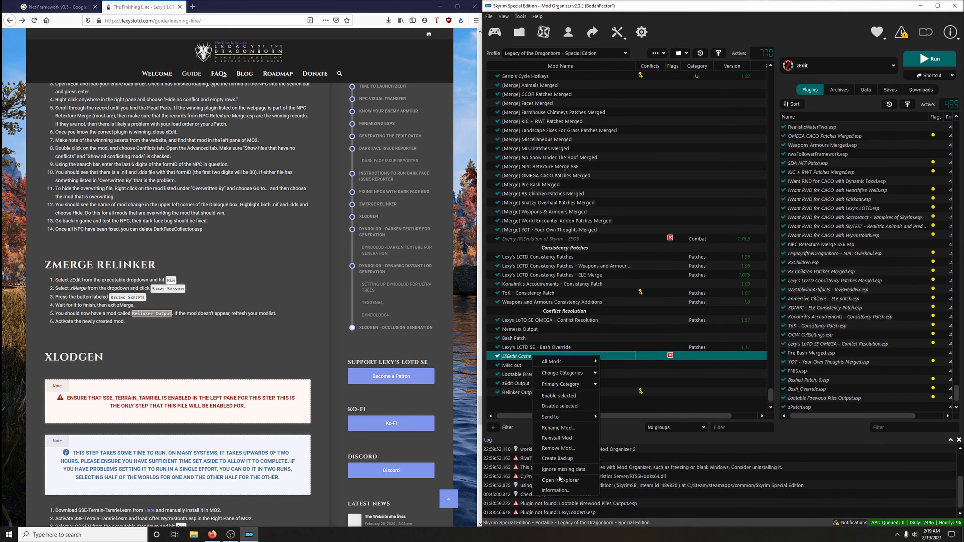
left_click(560, 480)
right_click(615, 296)
left_click(632, 347)
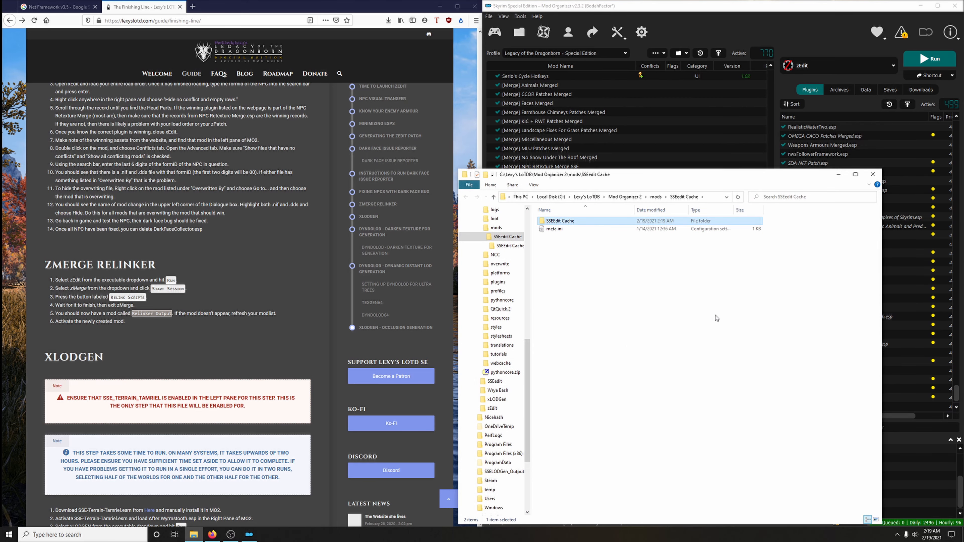
left_click(873, 174)
left_click(657, 52)
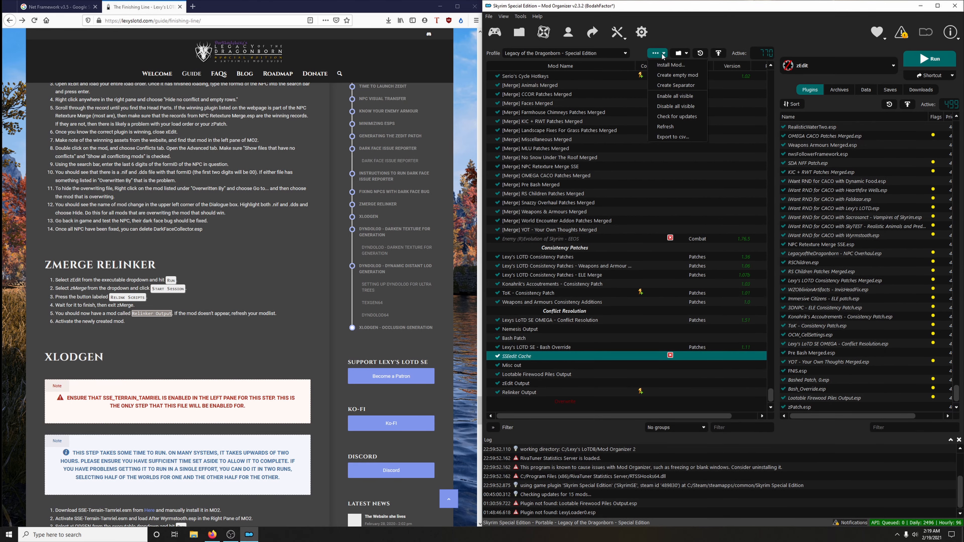
left_click(679, 126)
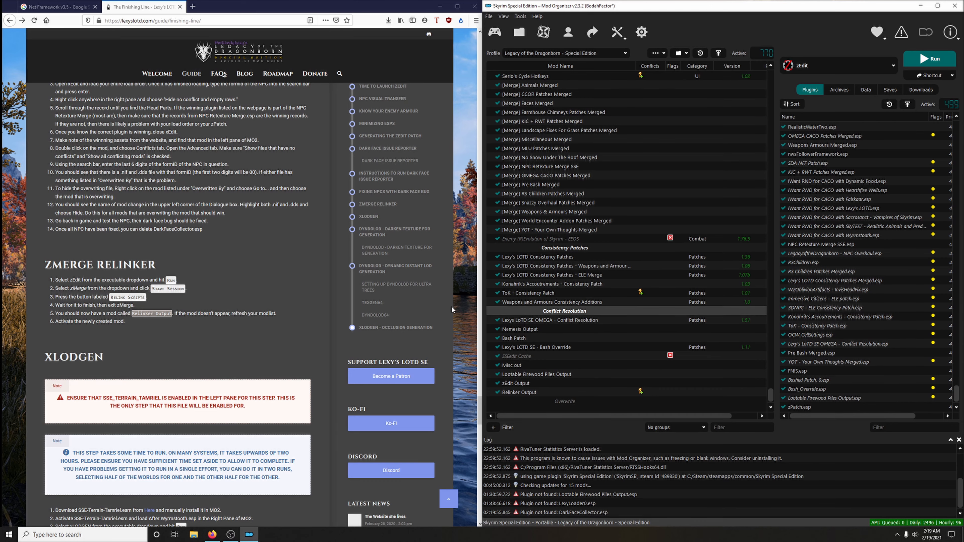
Read through the guide's xLODGen instructions and the start of the DynDOLOD section.
scroll(262, 296, "down", 3)
scroll(143, 262, "down", 10)
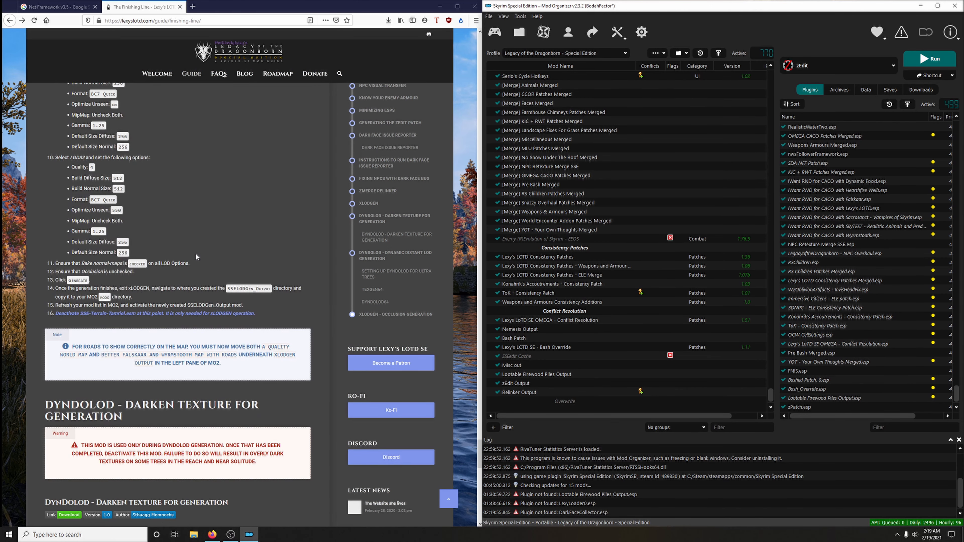
scroll(273, 220, "up", 12)
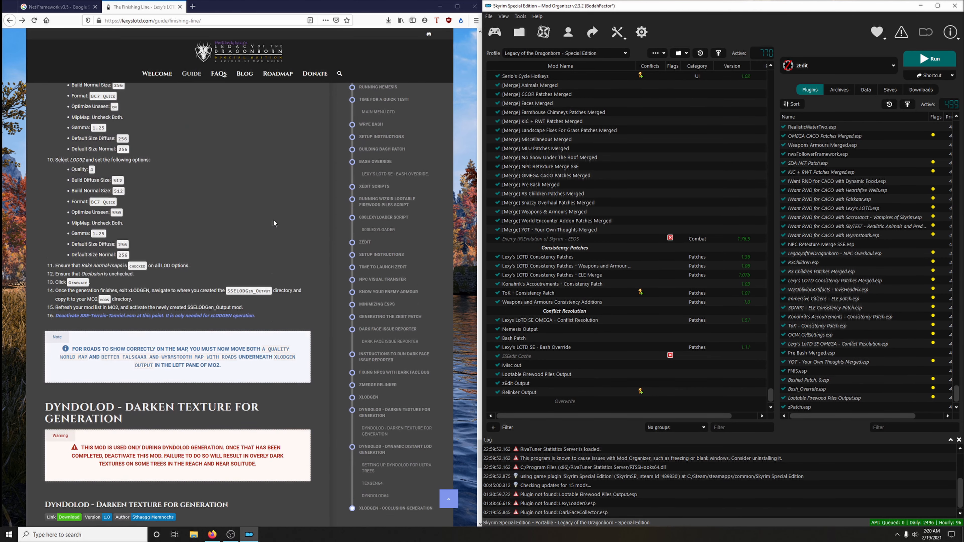